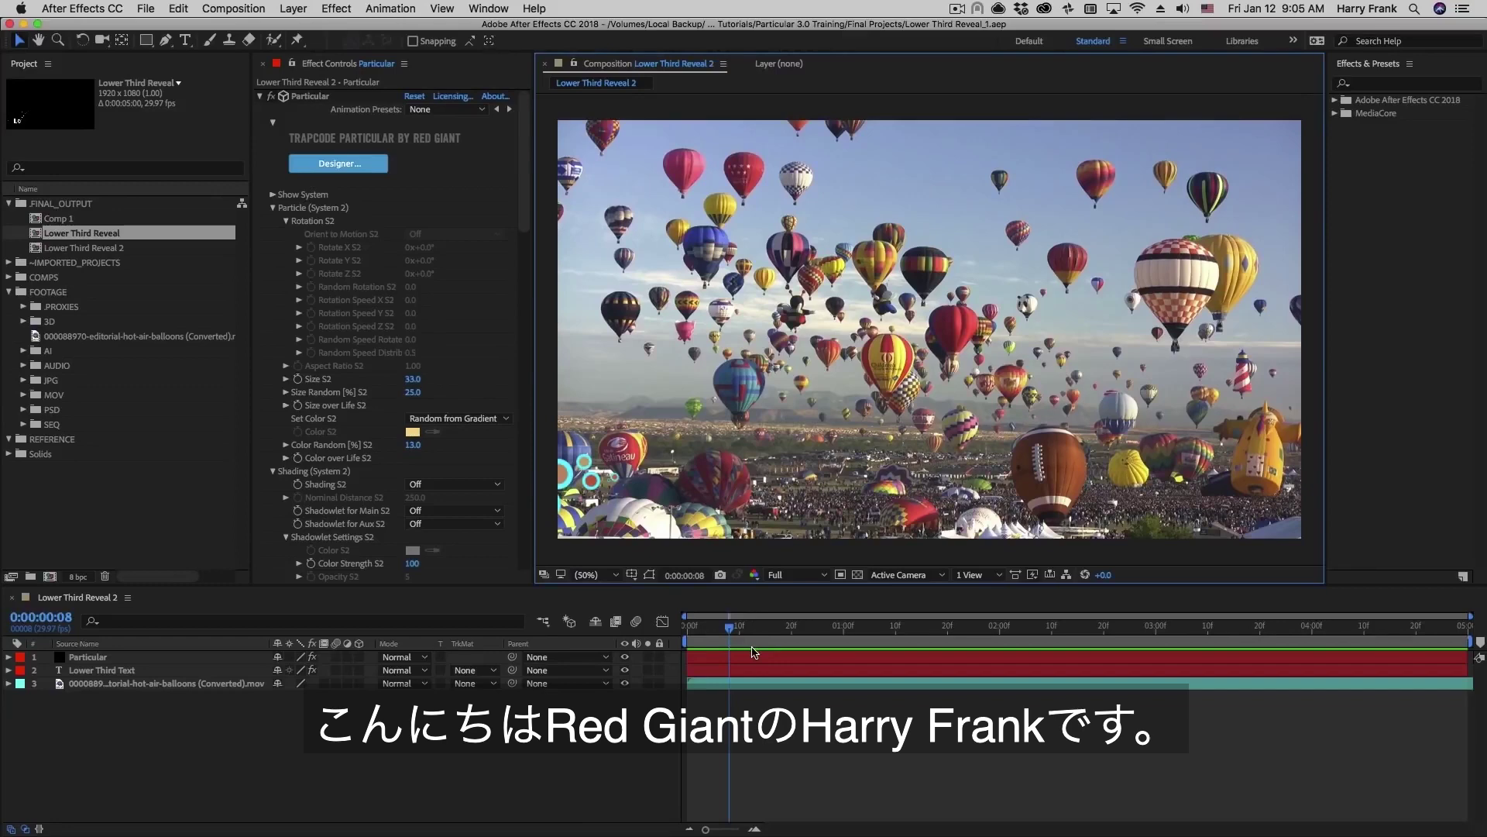
- Preview the finished lower third reveal animation over the balloon footage
click(724, 629)
key(space)
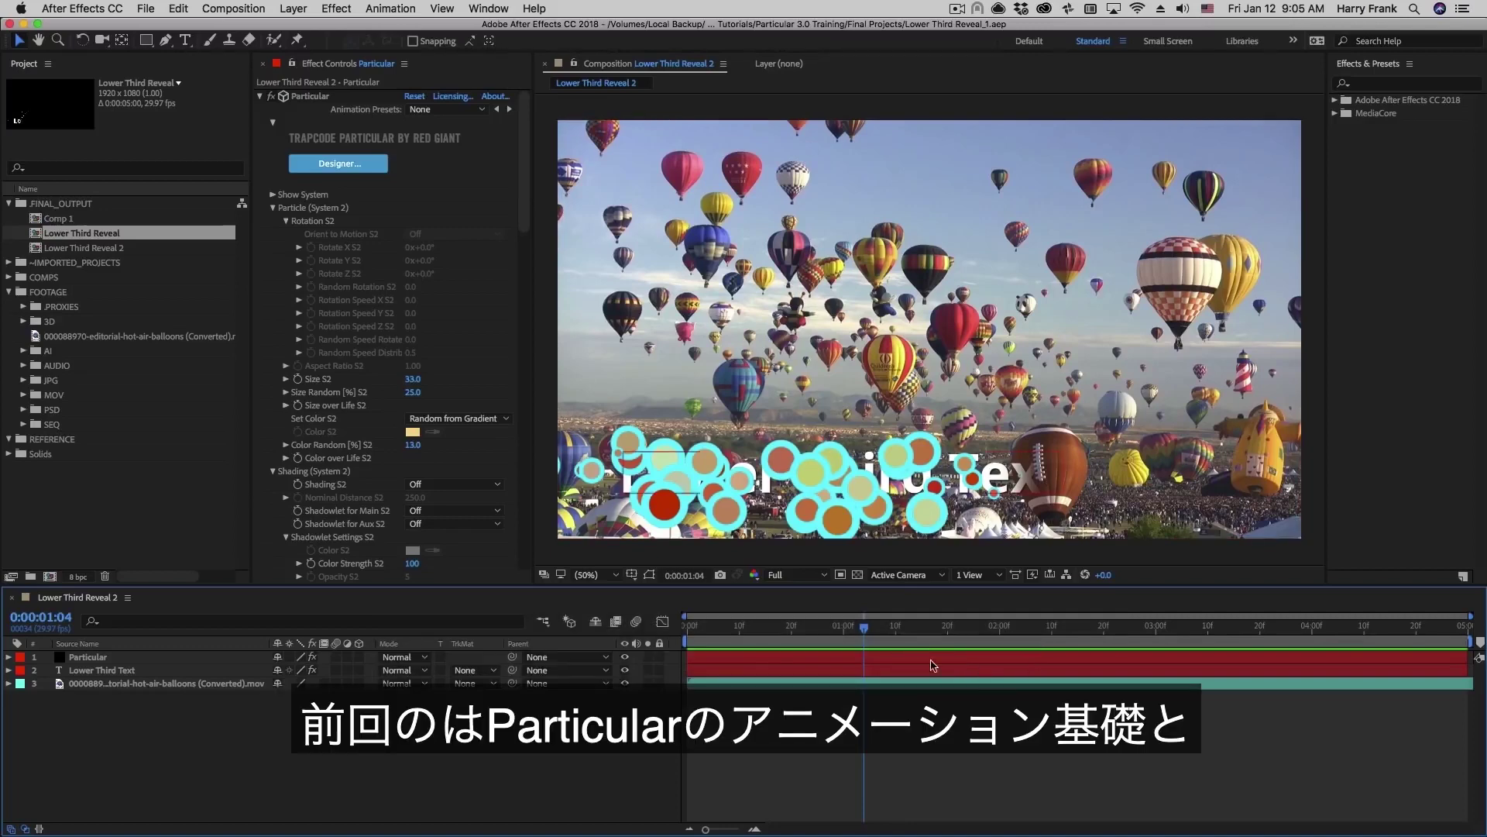
key(space)
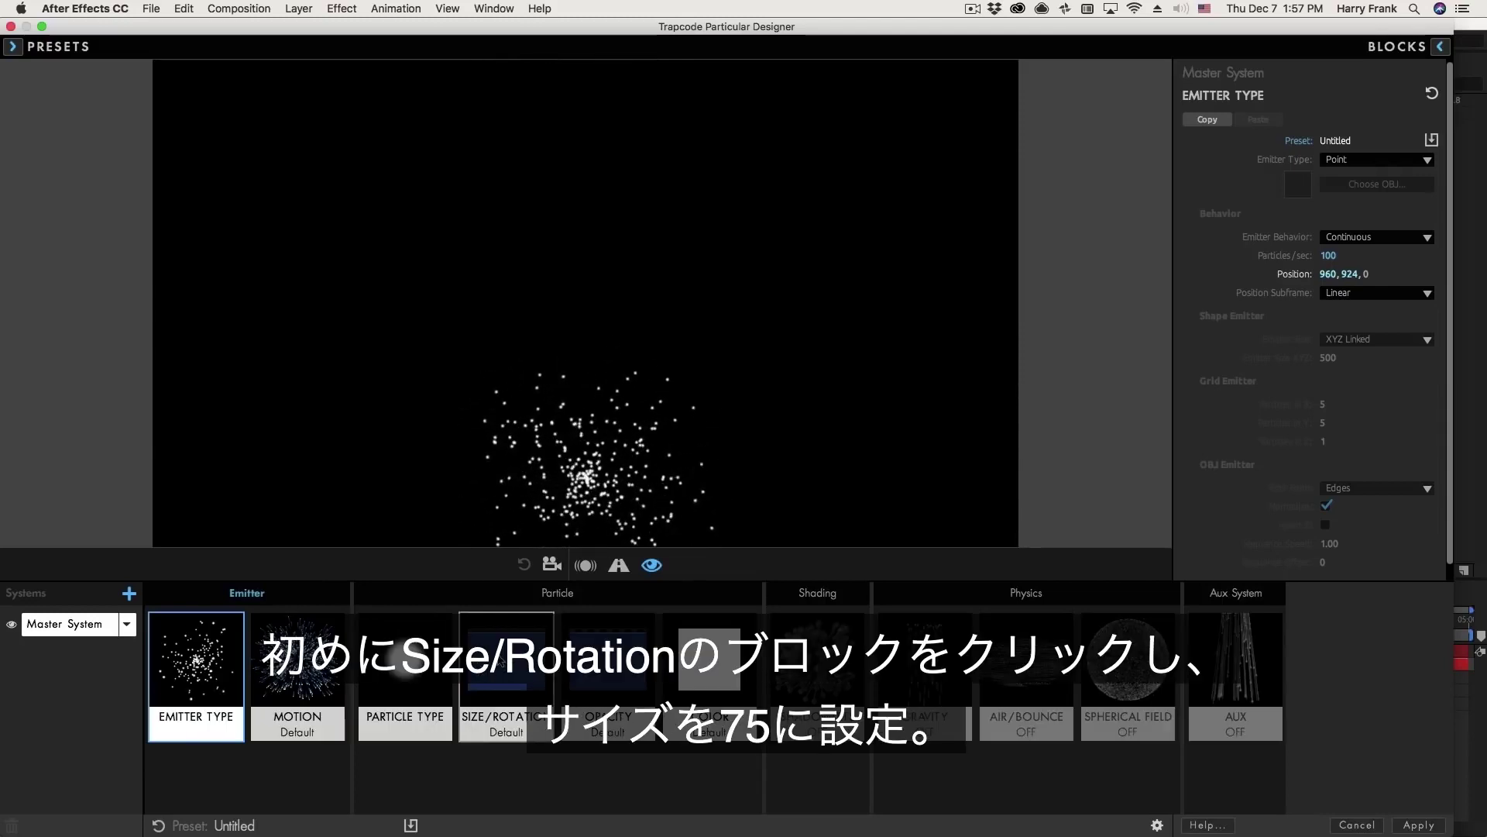
- Set the particle Size to 75 in the master system's Size/Rotation block
click(501, 661)
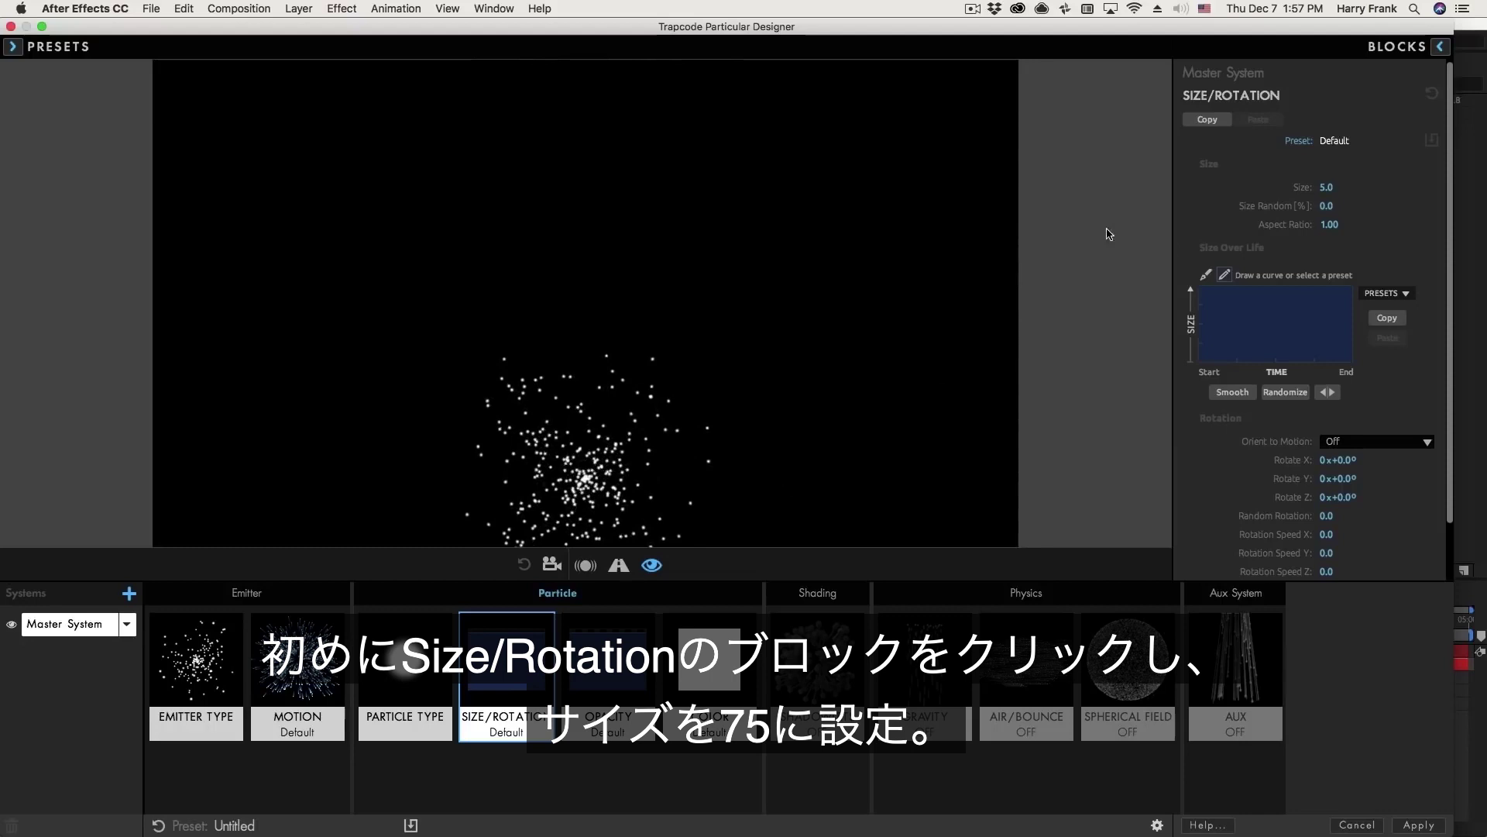
mouse_move(1338, 184)
mouse_down()
mouse_move(1363, 187)
mouse_move(1334, 186)
mouse_up()
click(1333, 187)
double_click(1390, 184)
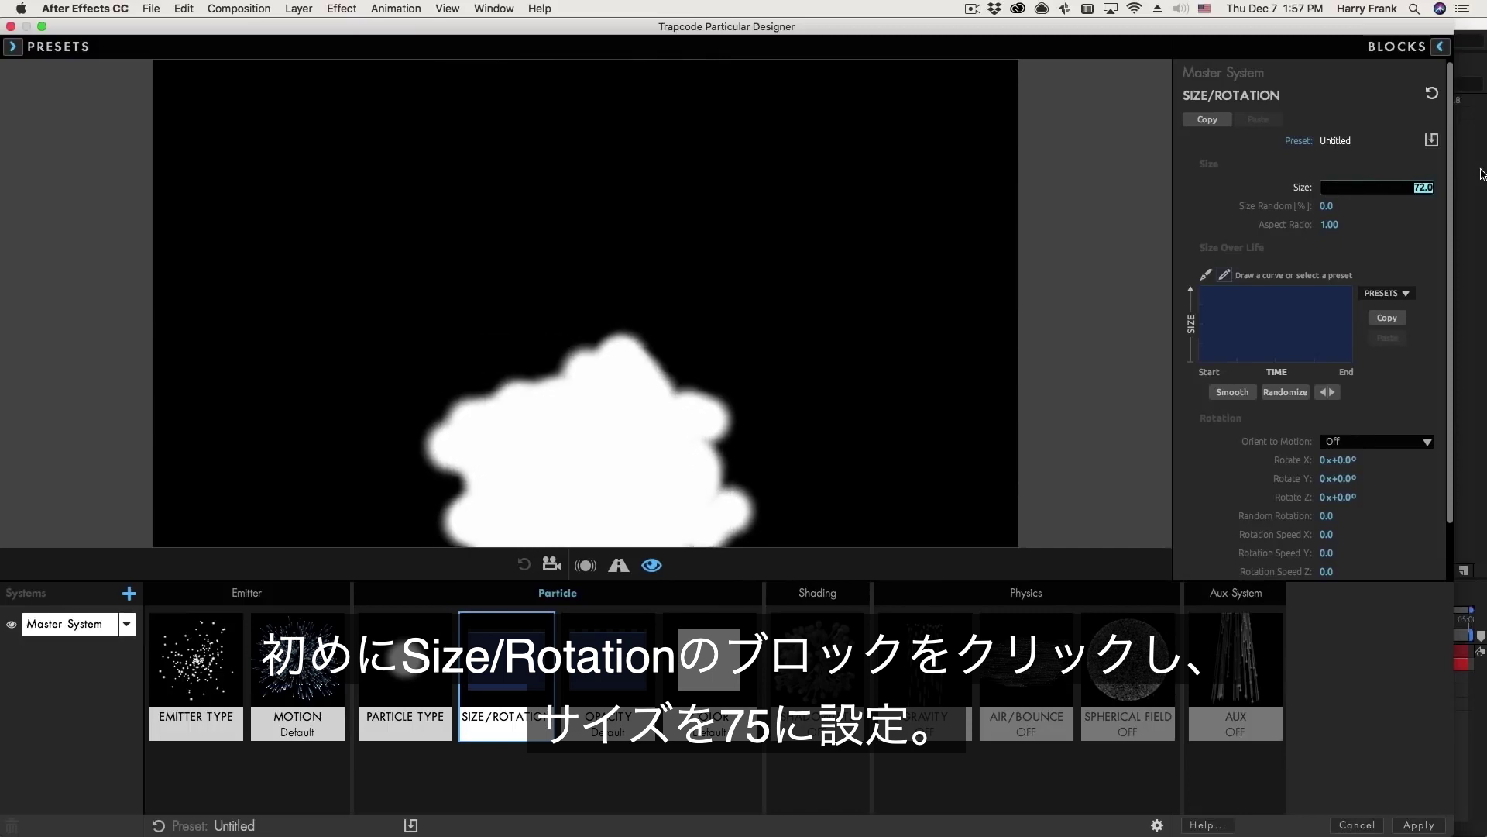
key(Return)
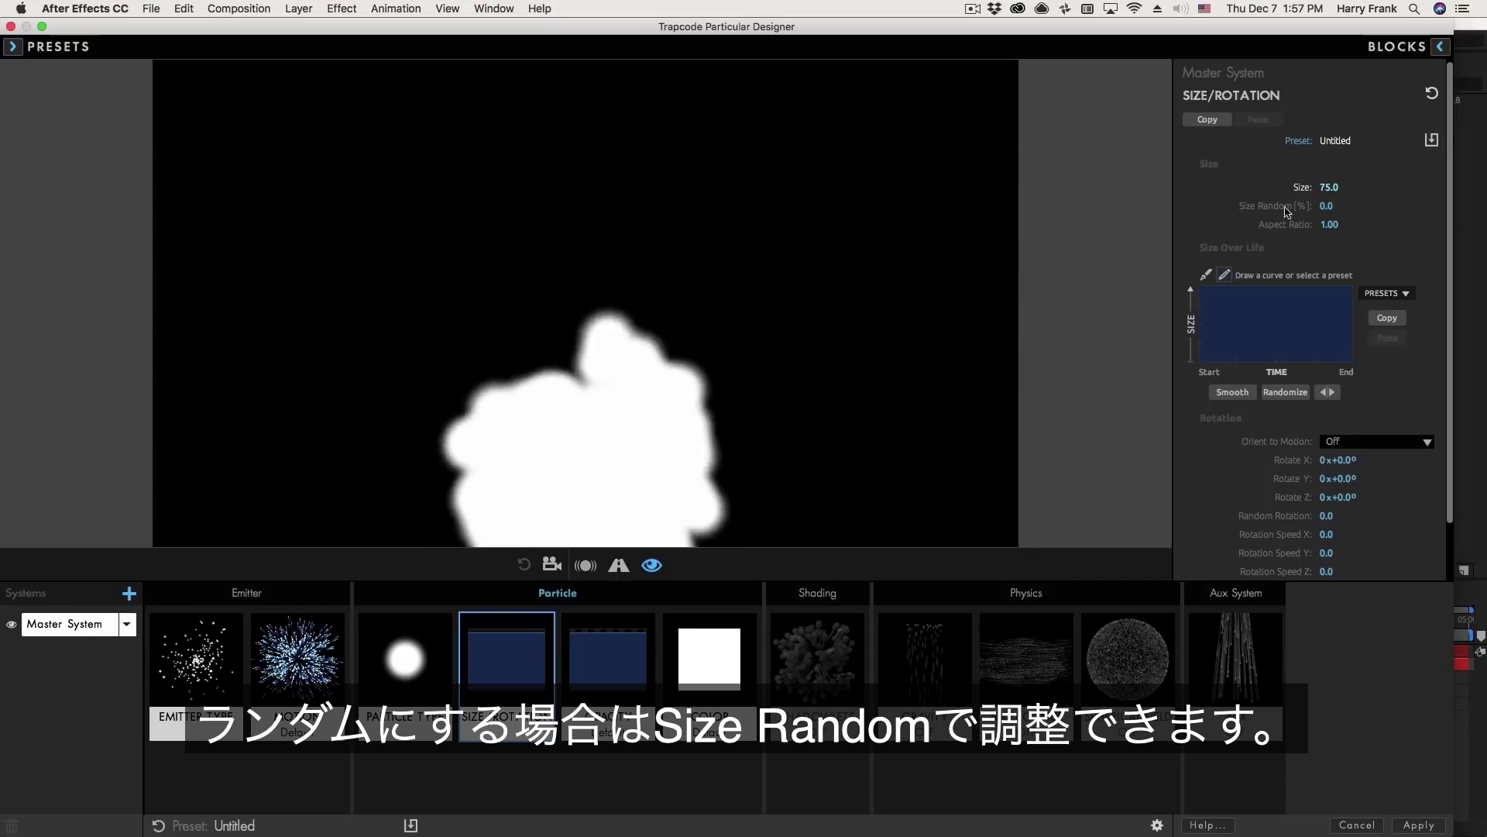
- Set Size Random to 25% for the master system's particles
click(1329, 206)
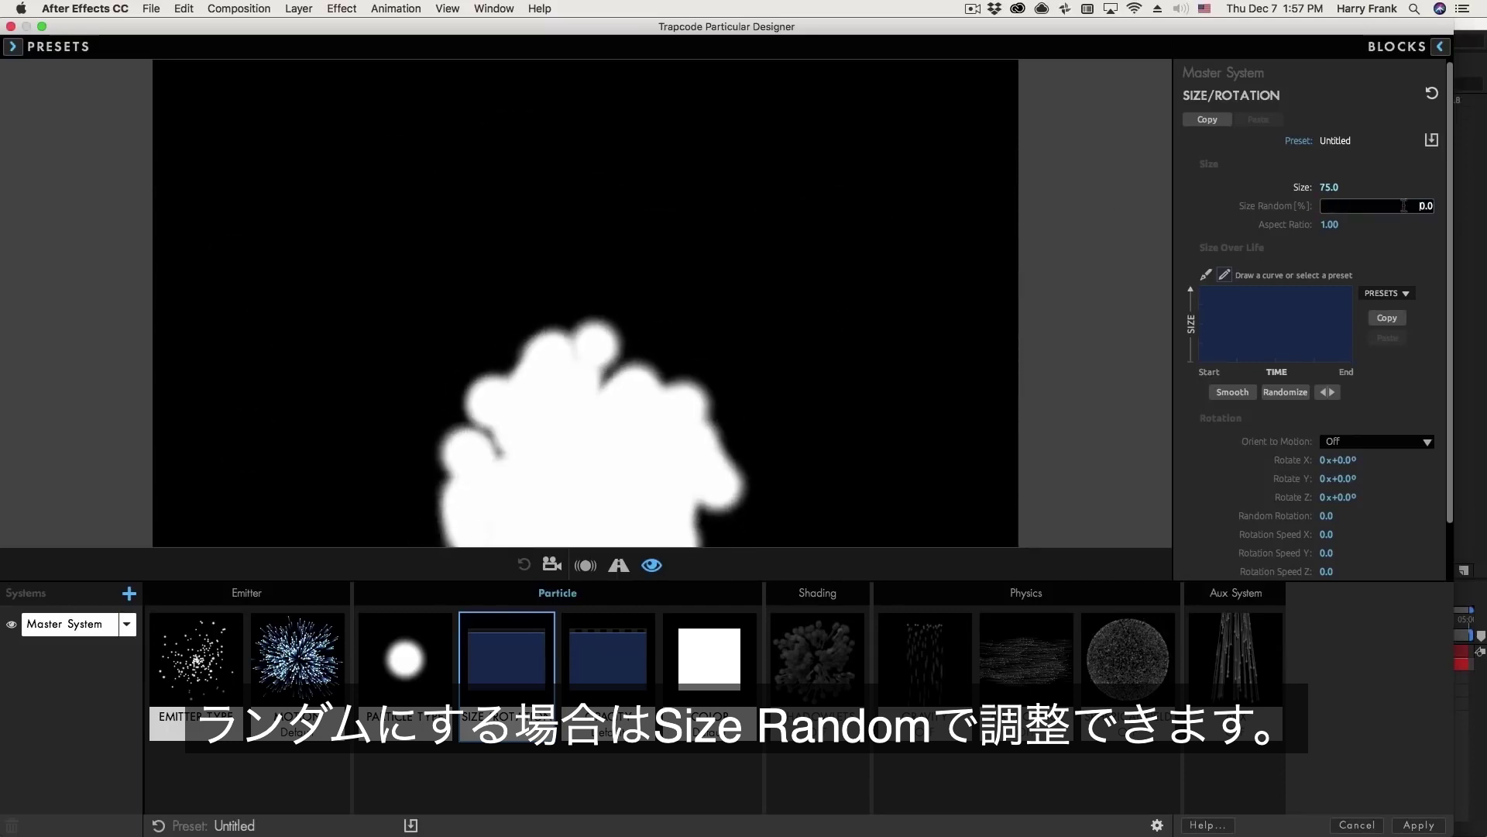
drag(1404, 205, 1485, 205)
text(25)
key(Return)
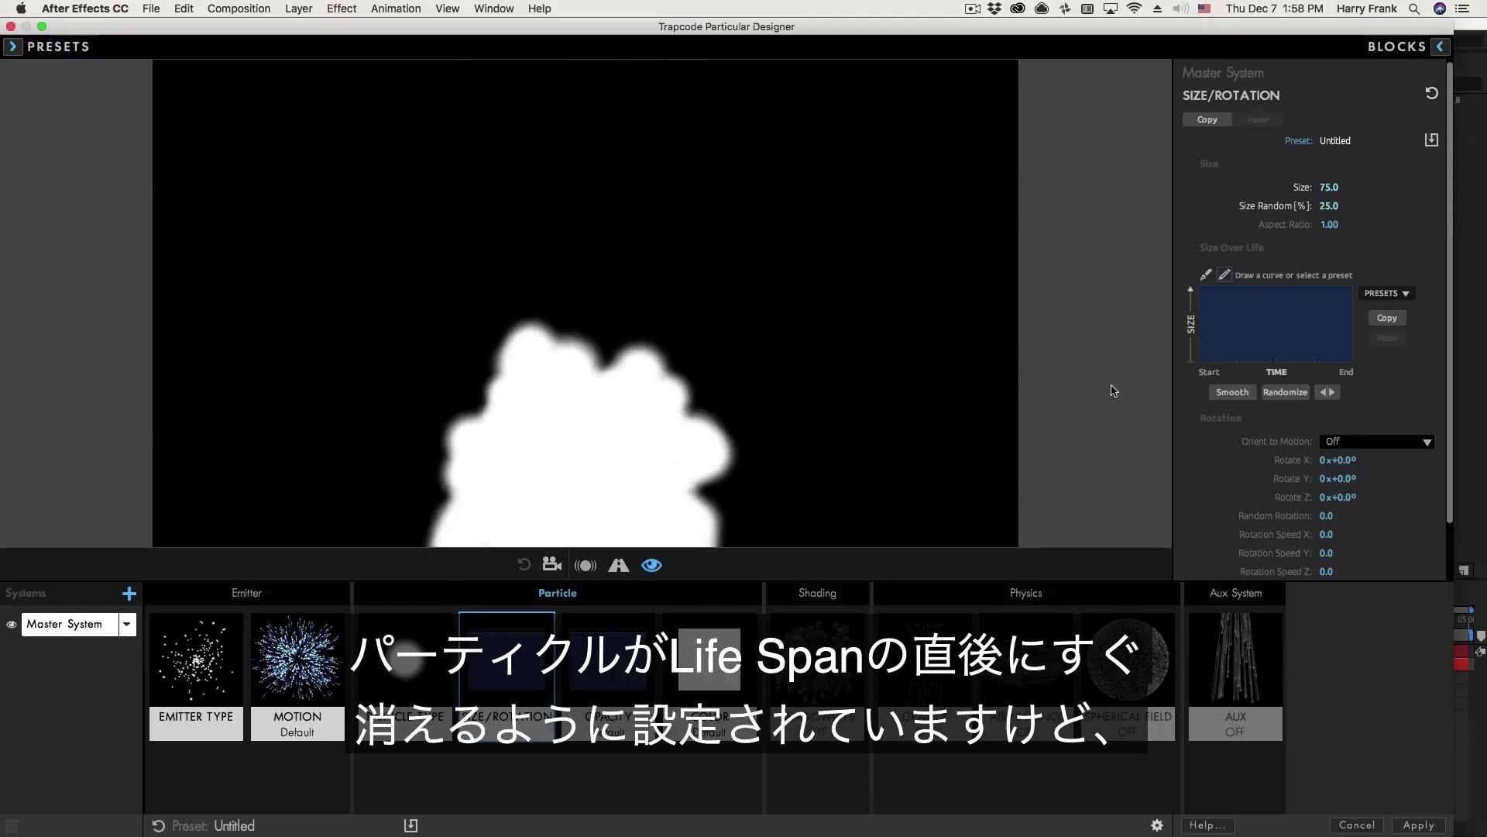
mouse_move(454, 501)
mouse_down()
mouse_move(418, 276)
mouse_move(588, 189)
mouse_move(654, 242)
mouse_move(695, 339)
mouse_move(790, 434)
mouse_move(798, 372)
mouse_move(756, 325)
mouse_move(581, 423)
mouse_move(339, 359)
mouse_move(422, 242)
mouse_move(498, 239)
mouse_move(521, 320)
mouse_move(618, 415)
mouse_move(830, 445)
mouse_move(993, 351)
mouse_move(908, 265)
mouse_move(326, 378)
mouse_move(324, 252)
mouse_move(452, 243)
mouse_move(531, 305)
mouse_move(844, 433)
mouse_move(933, 313)
mouse_move(810, 329)
mouse_move(363, 323)
mouse_move(432, 286)
mouse_move(496, 364)
mouse_move(654, 426)
mouse_move(599, 465)
mouse_up()
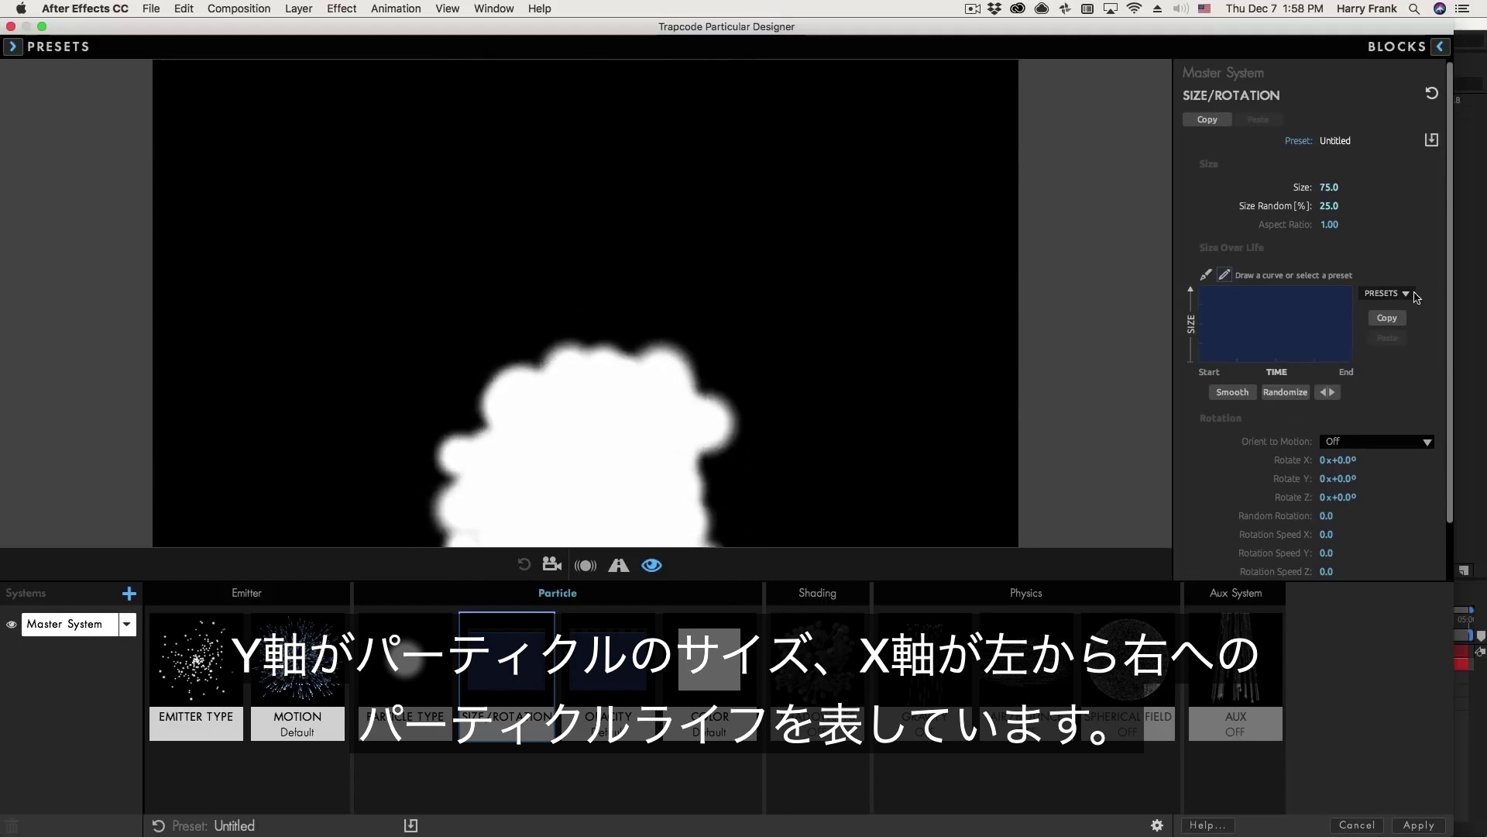
- Draw a Size Over Life curve that falls off toward the end, and pull one point down to form a dip
mouse_move(1275, 296)
mouse_down()
mouse_move(1358, 361)
mouse_move(1318, 313)
mouse_move(1274, 294)
mouse_up()
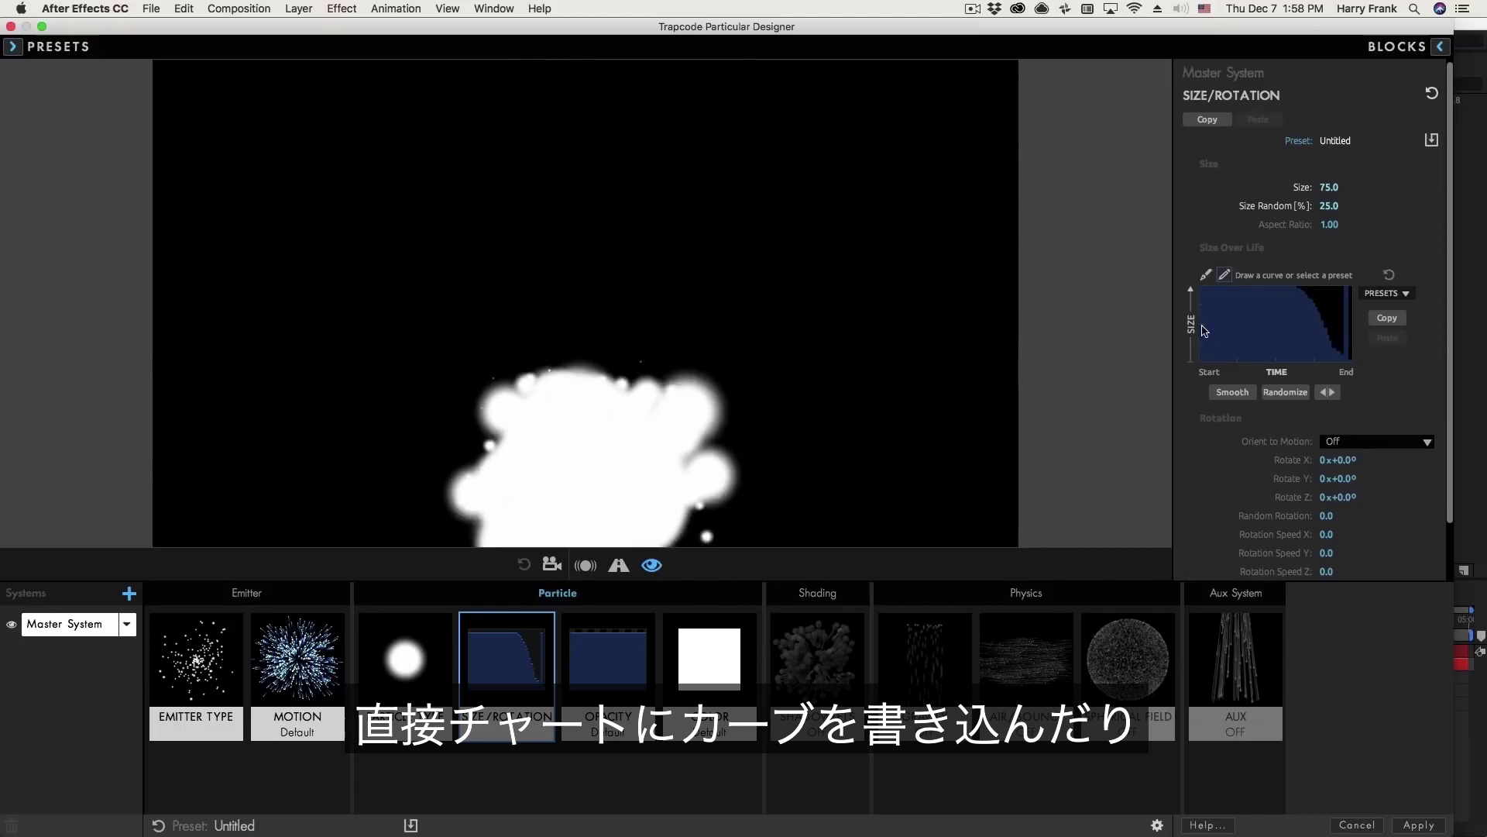
click(1206, 275)
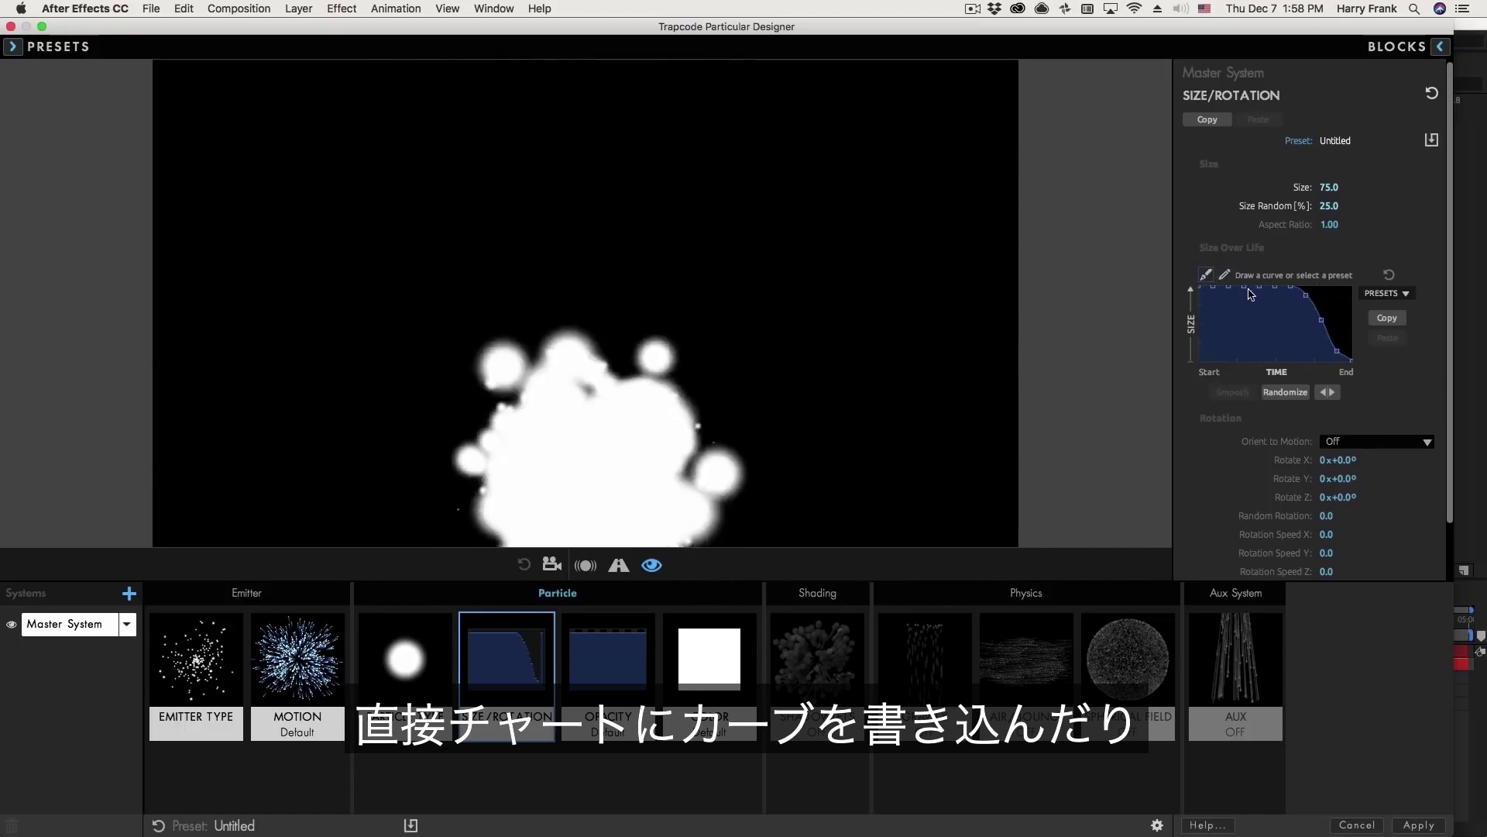
click(1255, 336)
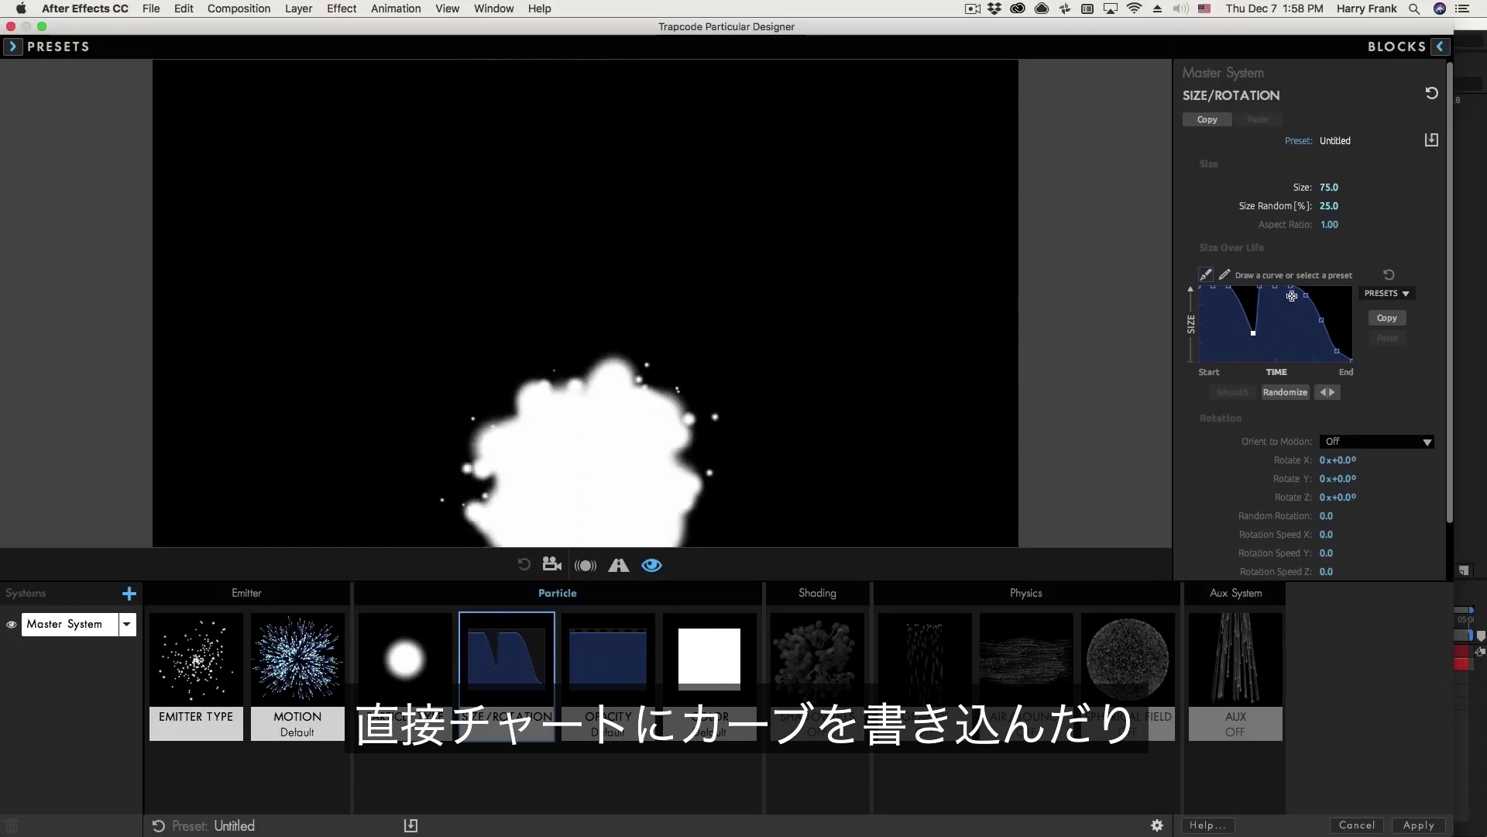
- Apply the bell-shaped curve preset to Size Over Life so particles grow at the start and shrink at the end
click(1379, 295)
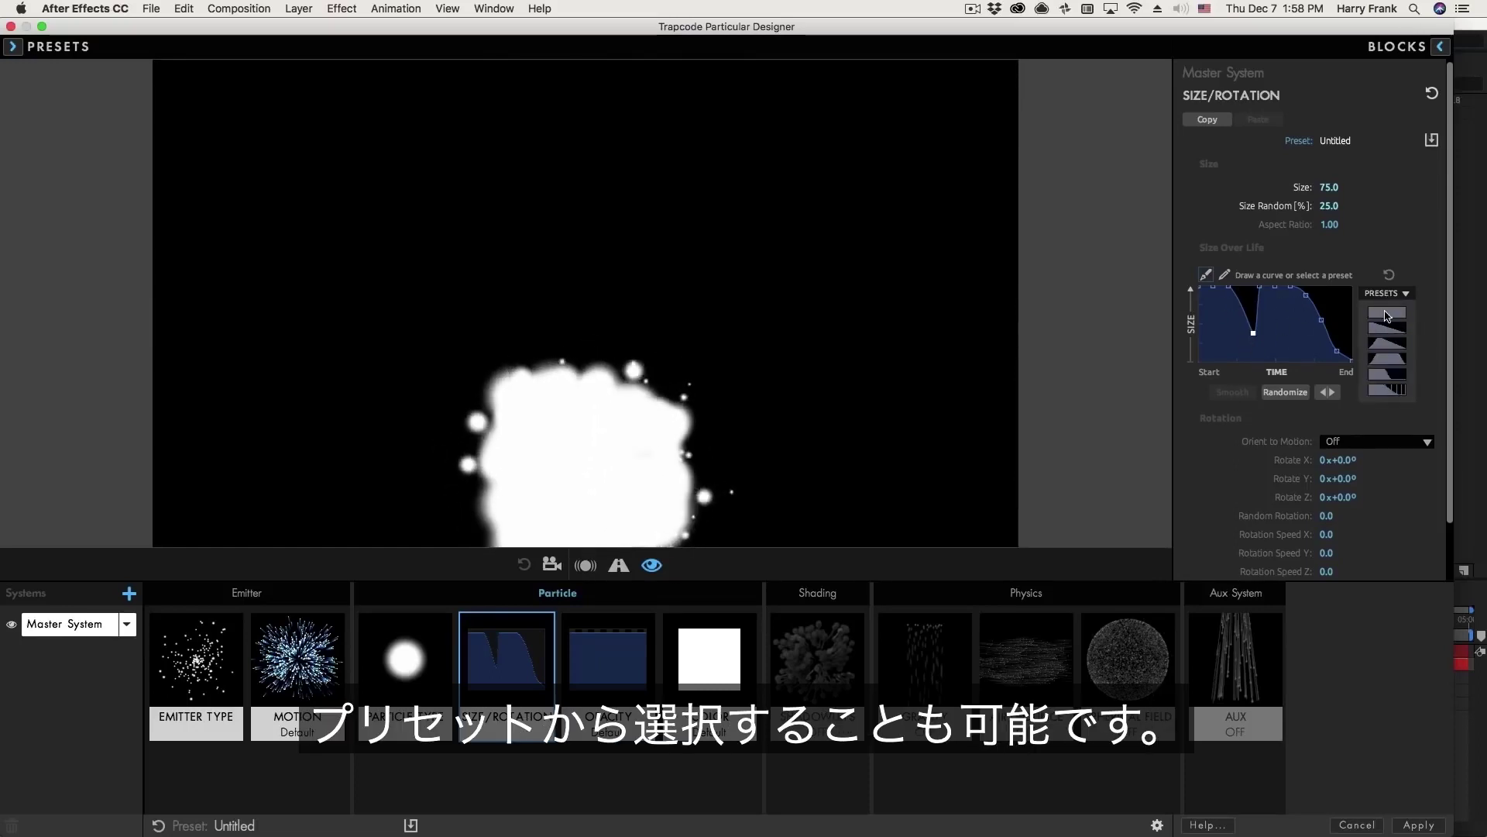
click(1386, 358)
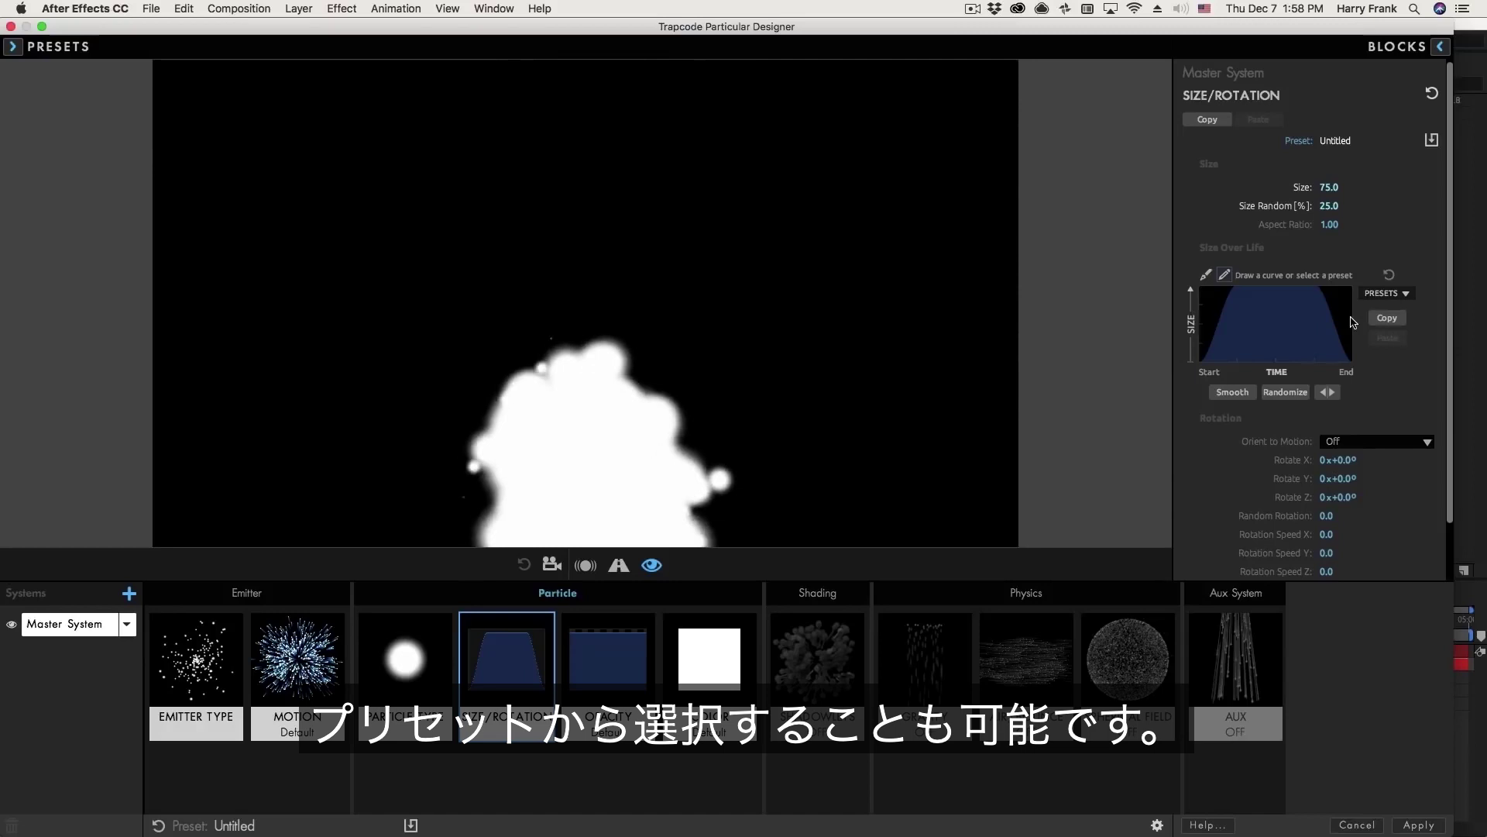
click(1387, 293)
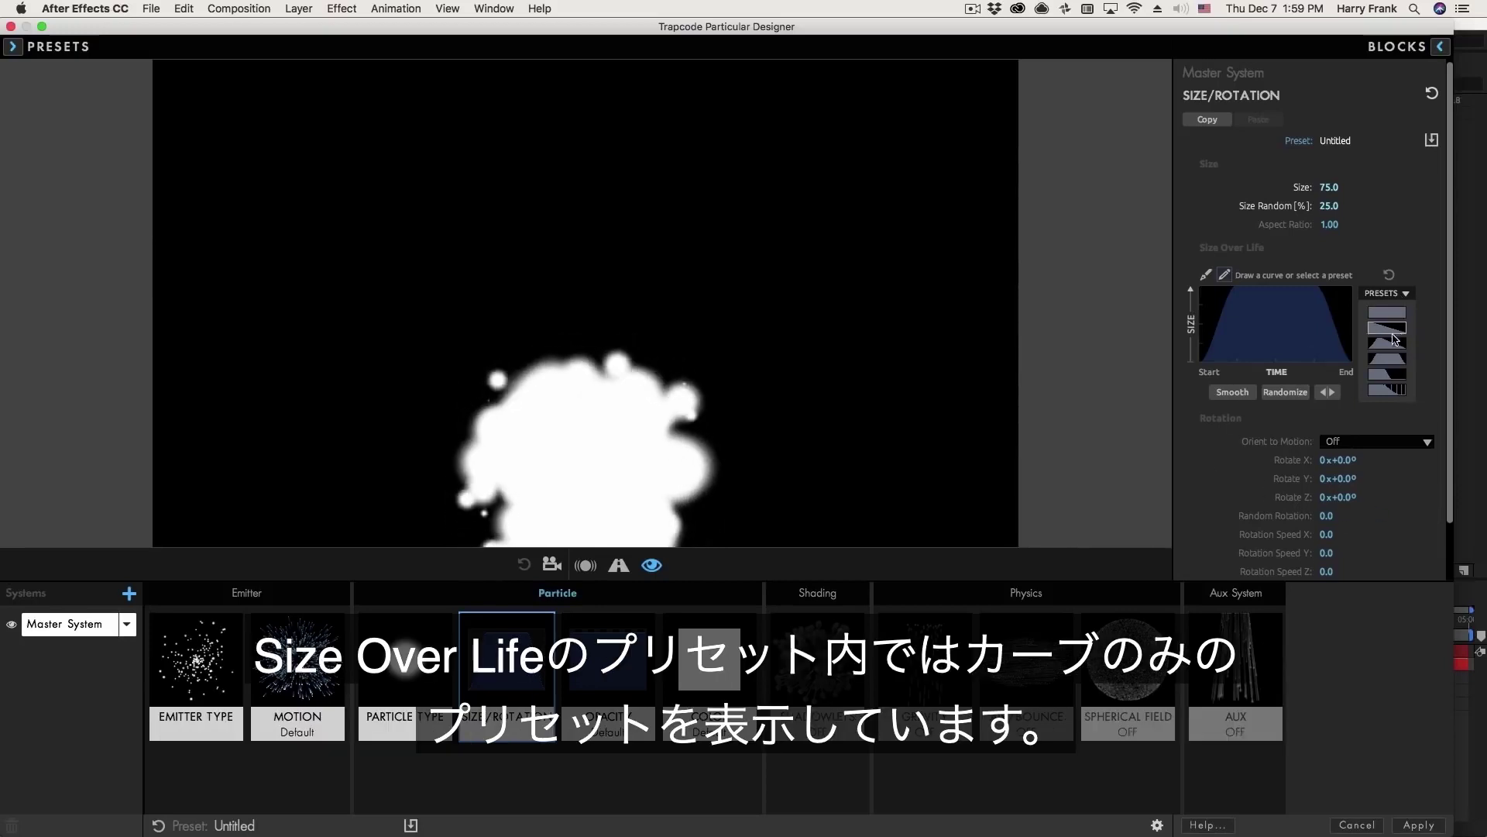
click(1387, 358)
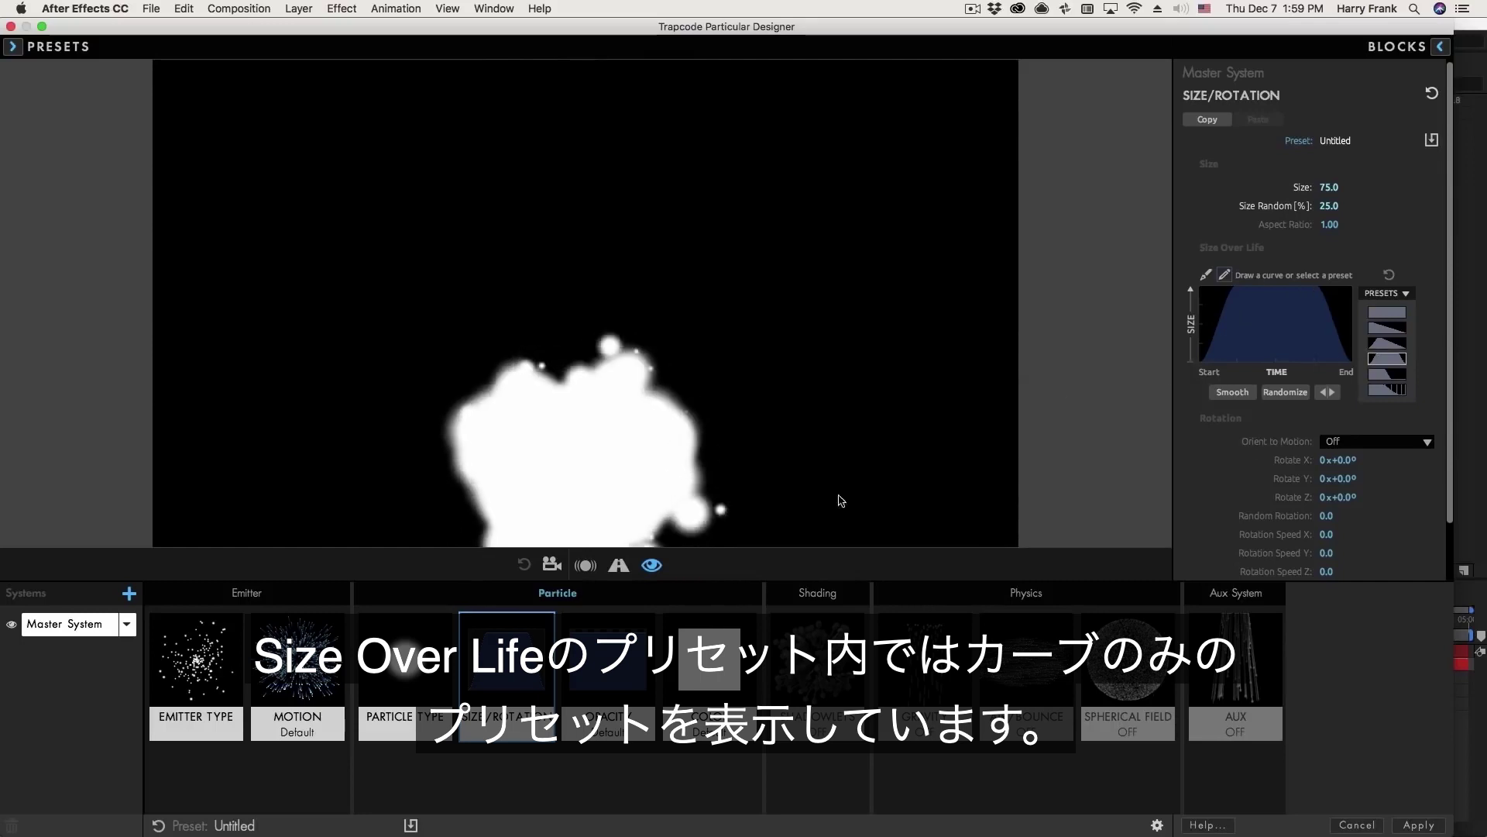
- Try the Bell Curve preset block for Size/Rotation with a particle size of 23, and undo both changes
click(1440, 45)
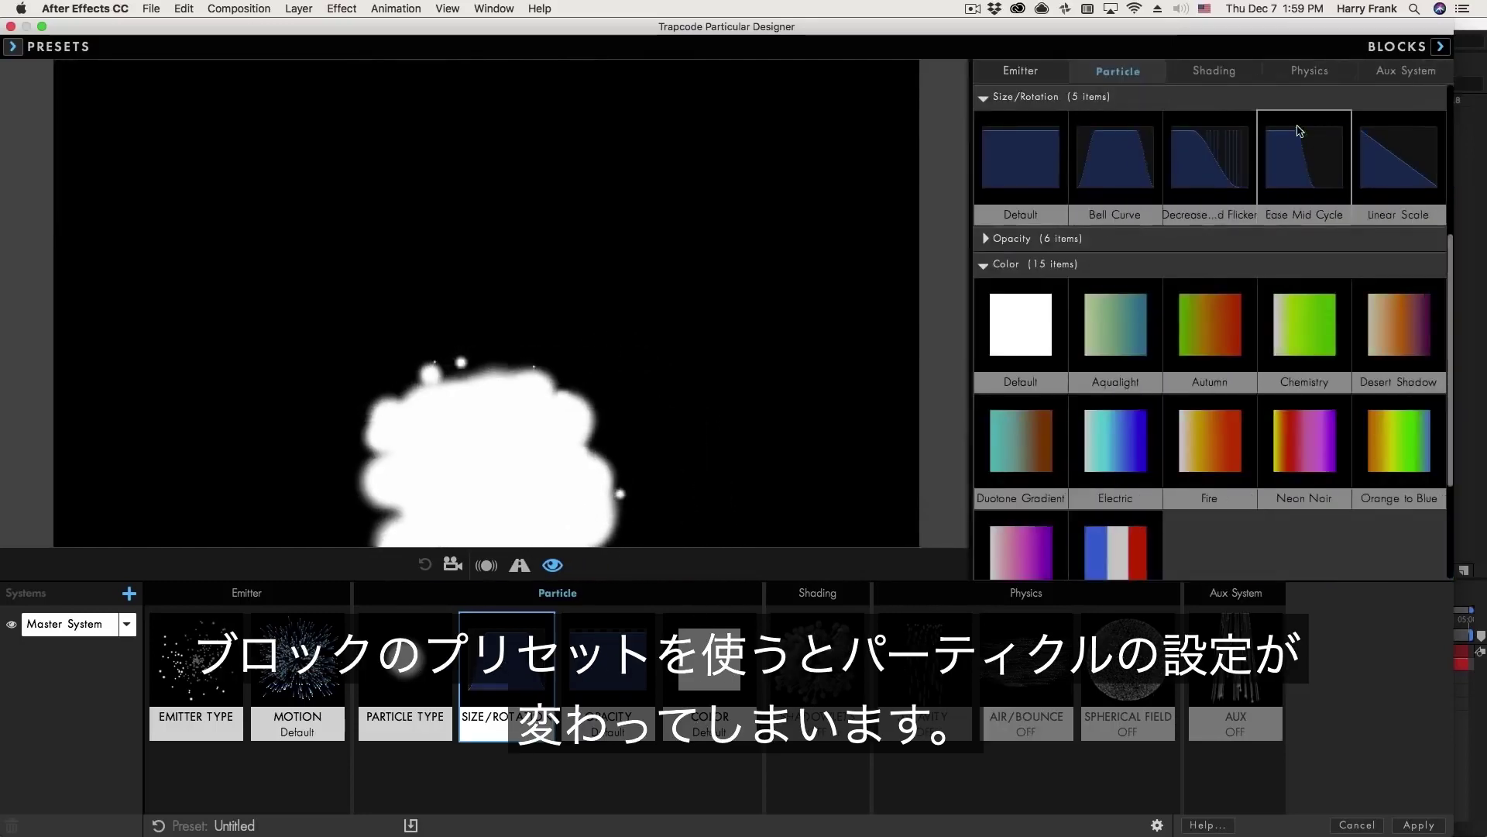
click(1127, 159)
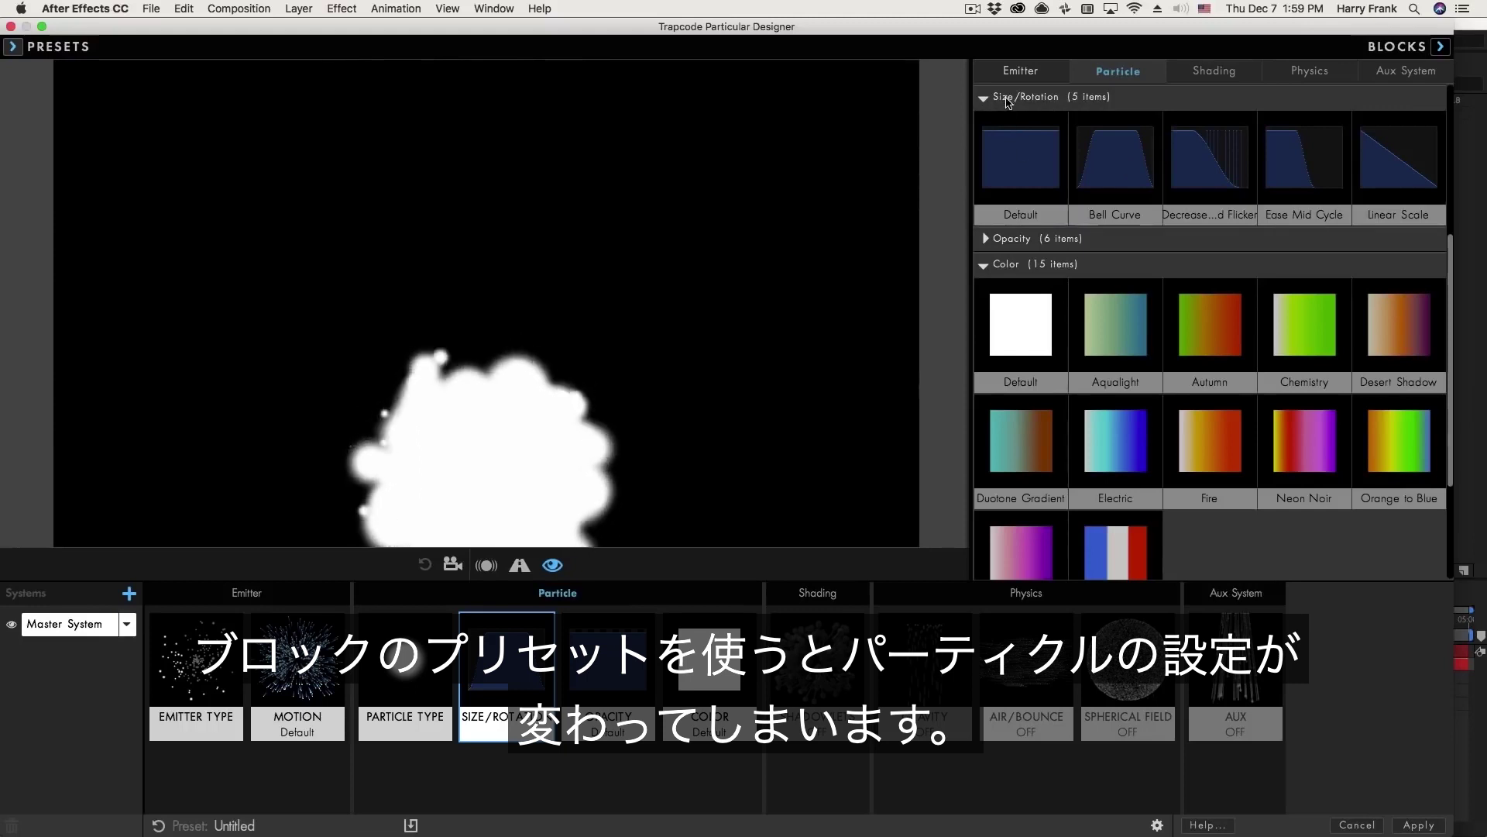
double_click(1136, 160)
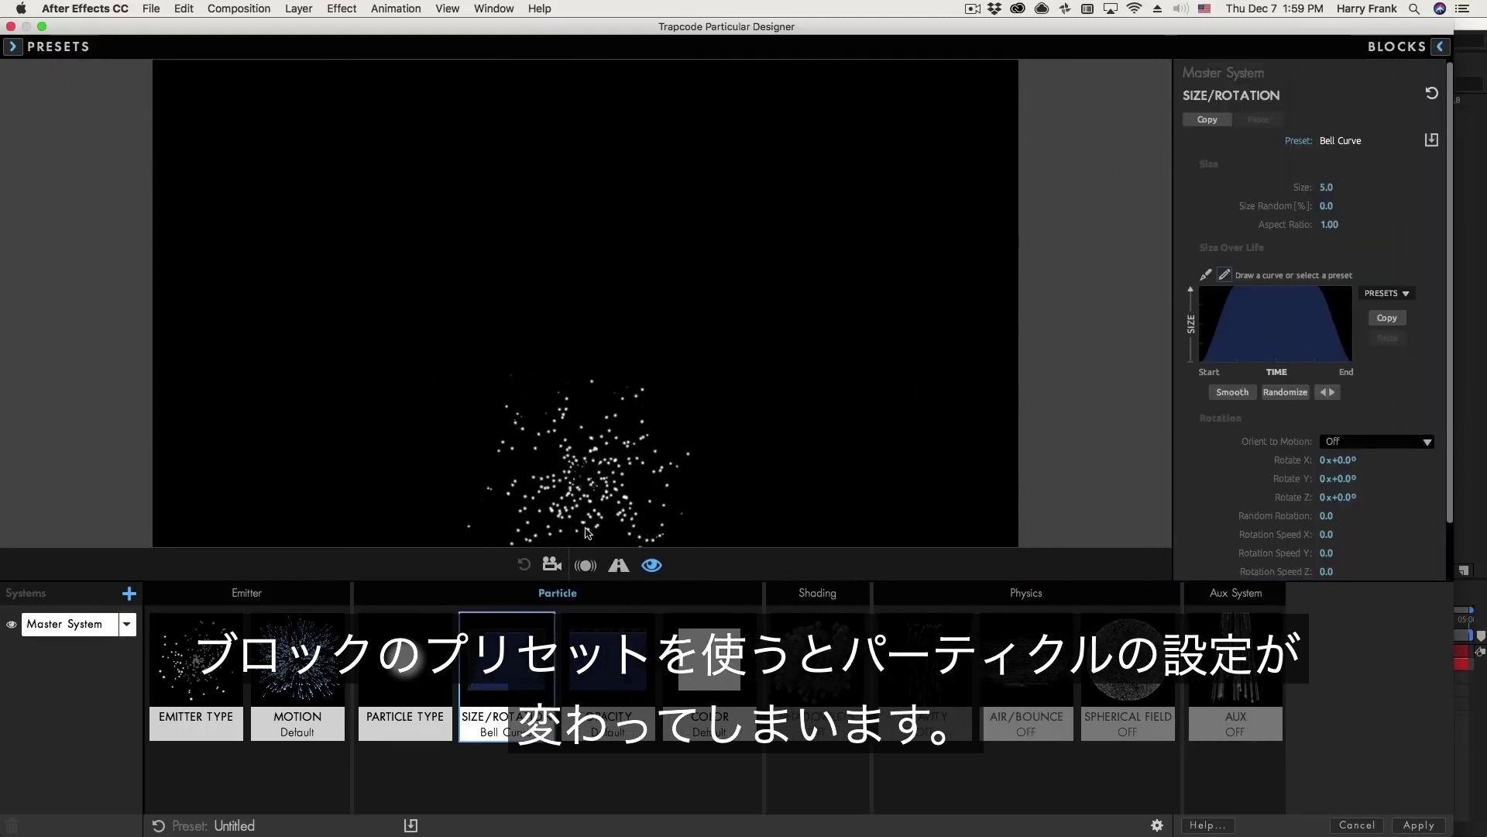
mouse_move(1326, 187)
mouse_down()
mouse_move(1394, 187)
mouse_move(1340, 186)
mouse_up()
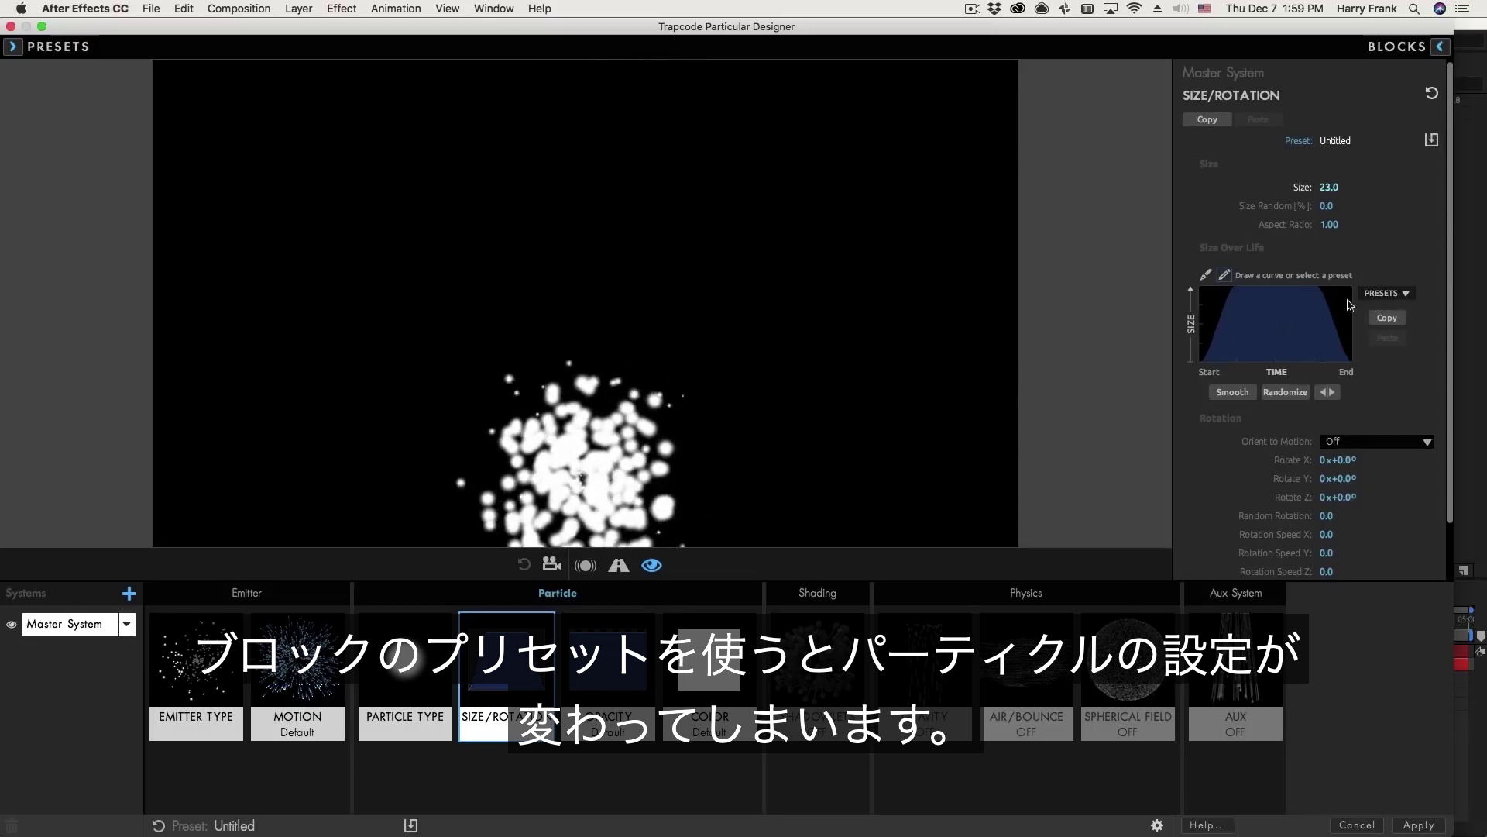
key(super+z)
key(super+z)
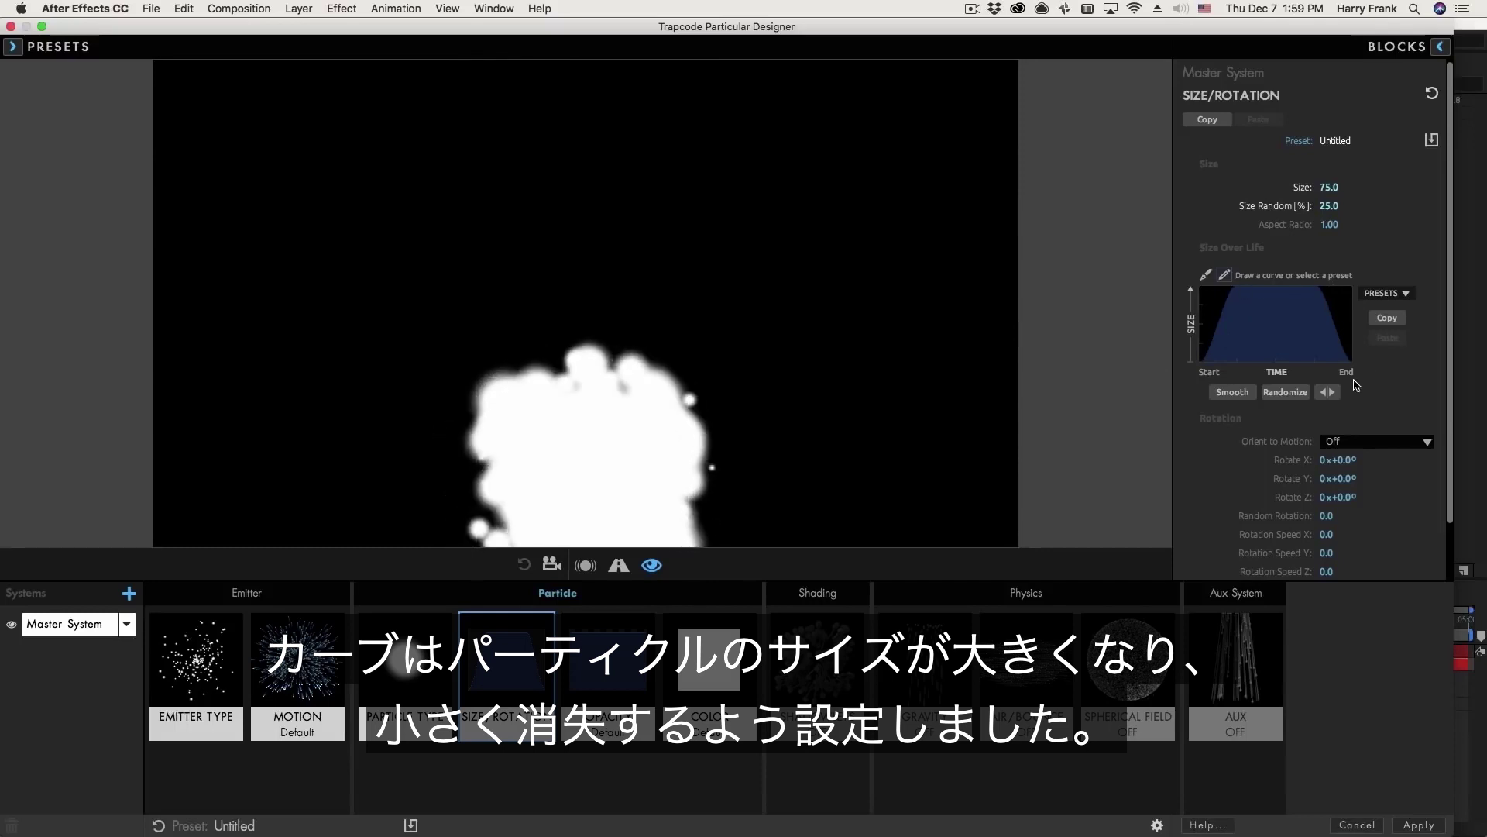
- Keep the particle type as Sphere and set Particle Feather to 0 in the Particle Type block
mouse_move(697, 398)
mouse_down()
mouse_move(359, 371)
mouse_move(819, 222)
mouse_move(860, 356)
mouse_move(682, 210)
mouse_move(475, 275)
mouse_move(544, 384)
mouse_move(620, 376)
mouse_move(478, 583)
mouse_up()
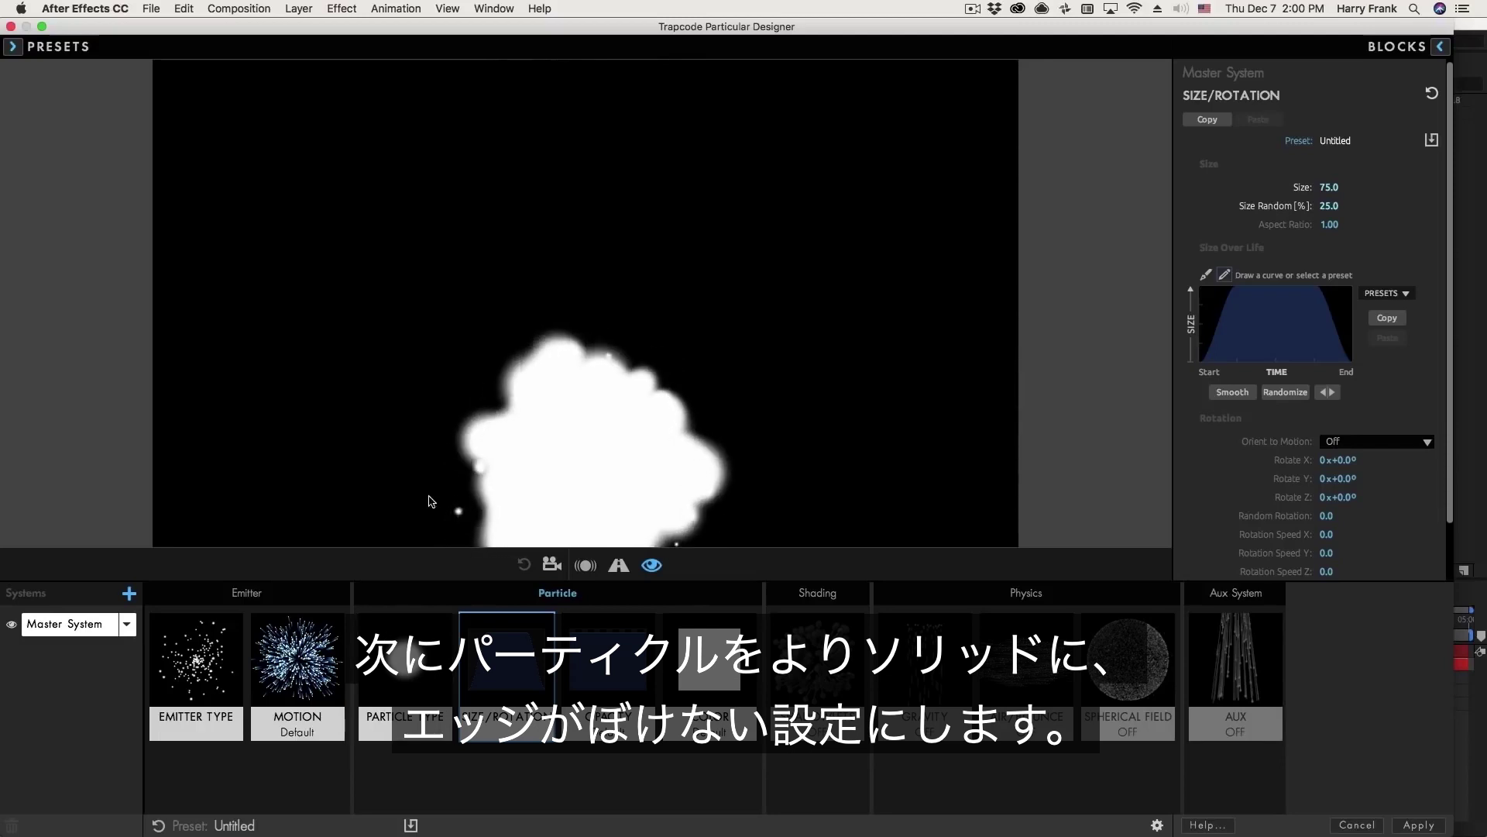
click(418, 643)
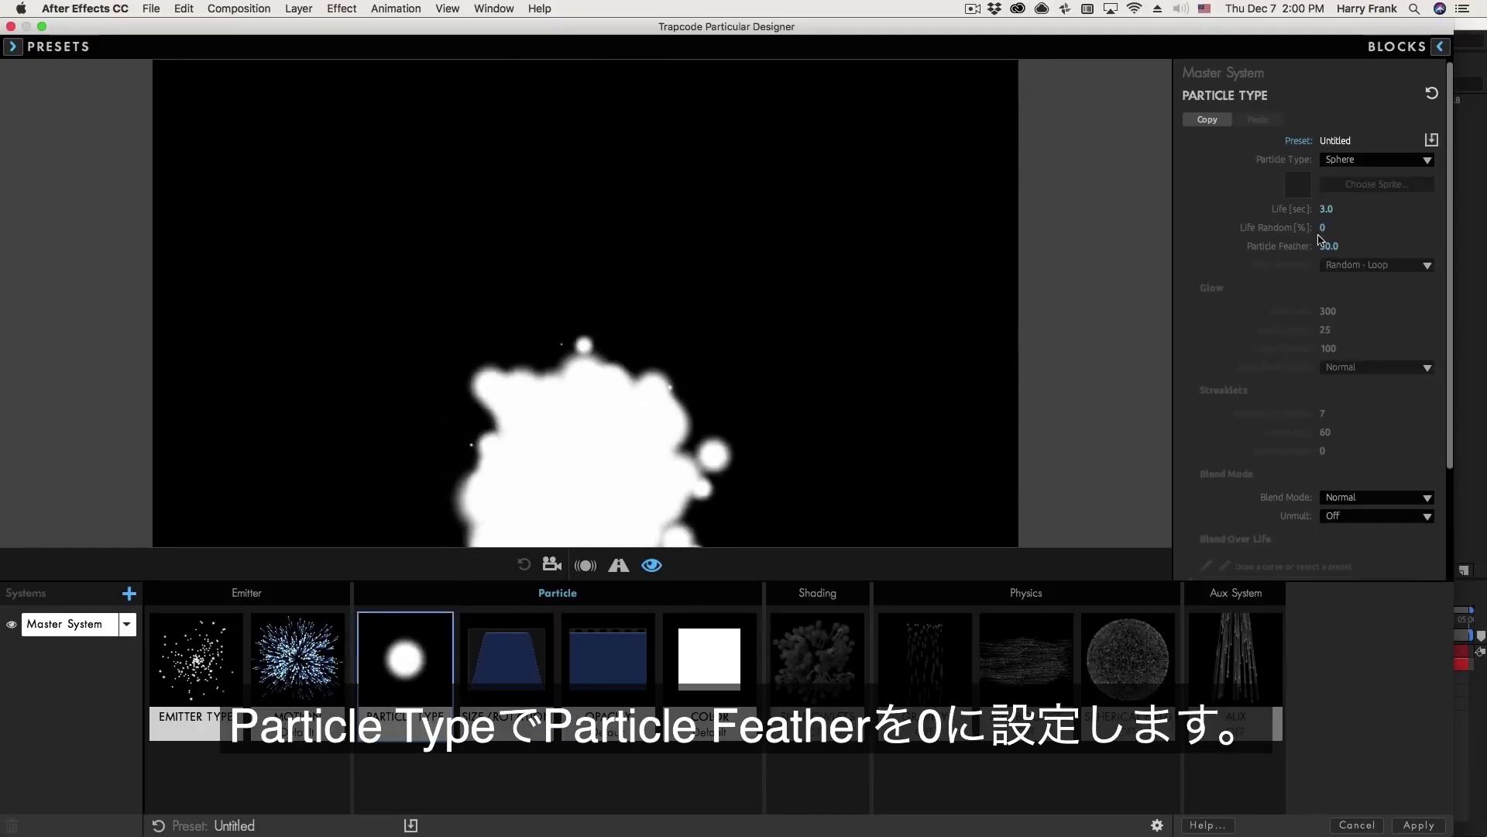
click(1334, 161)
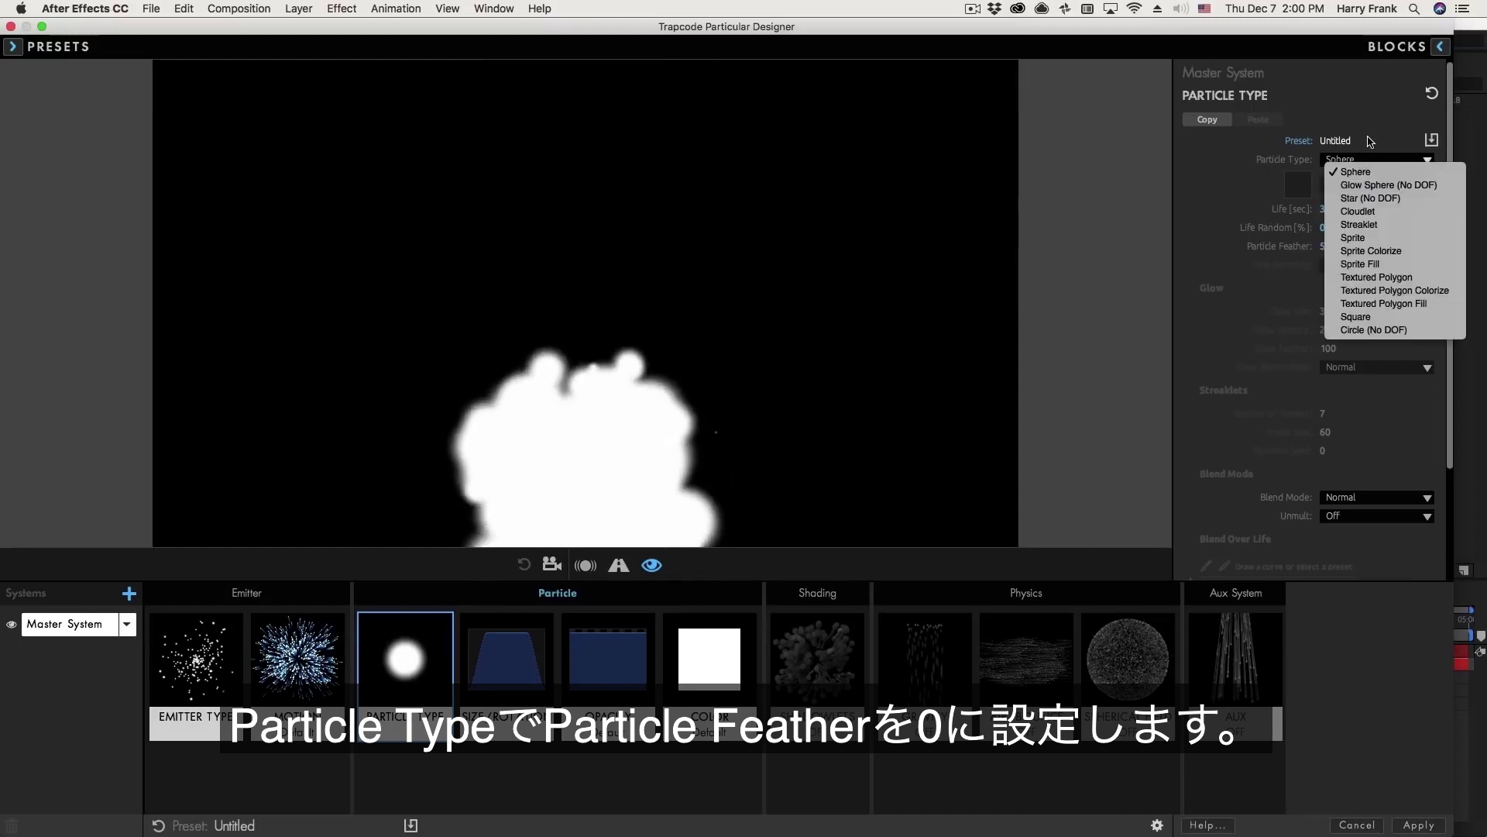
click(1337, 165)
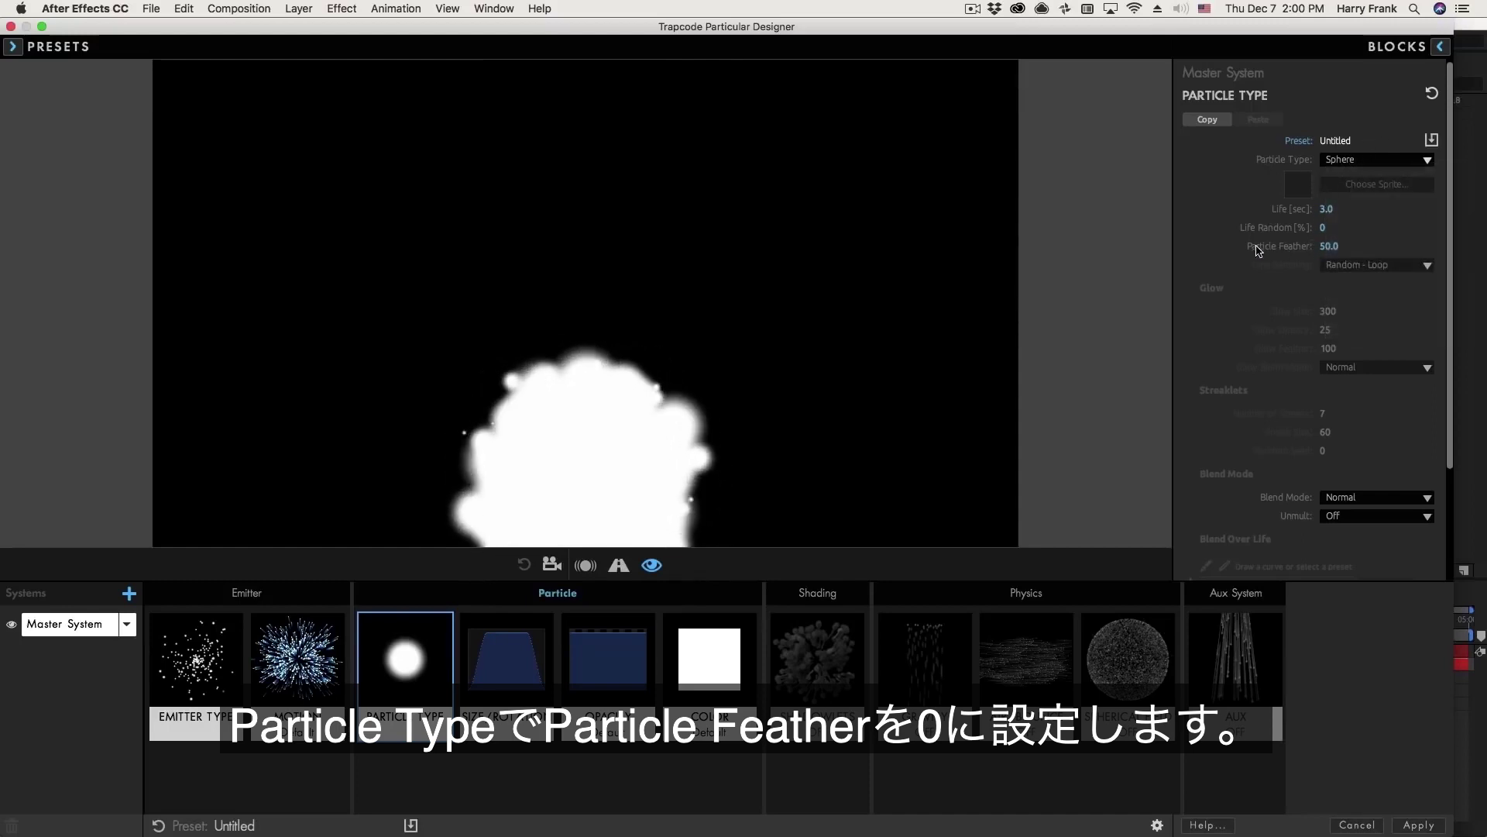
drag(1326, 247, 1118, 262)
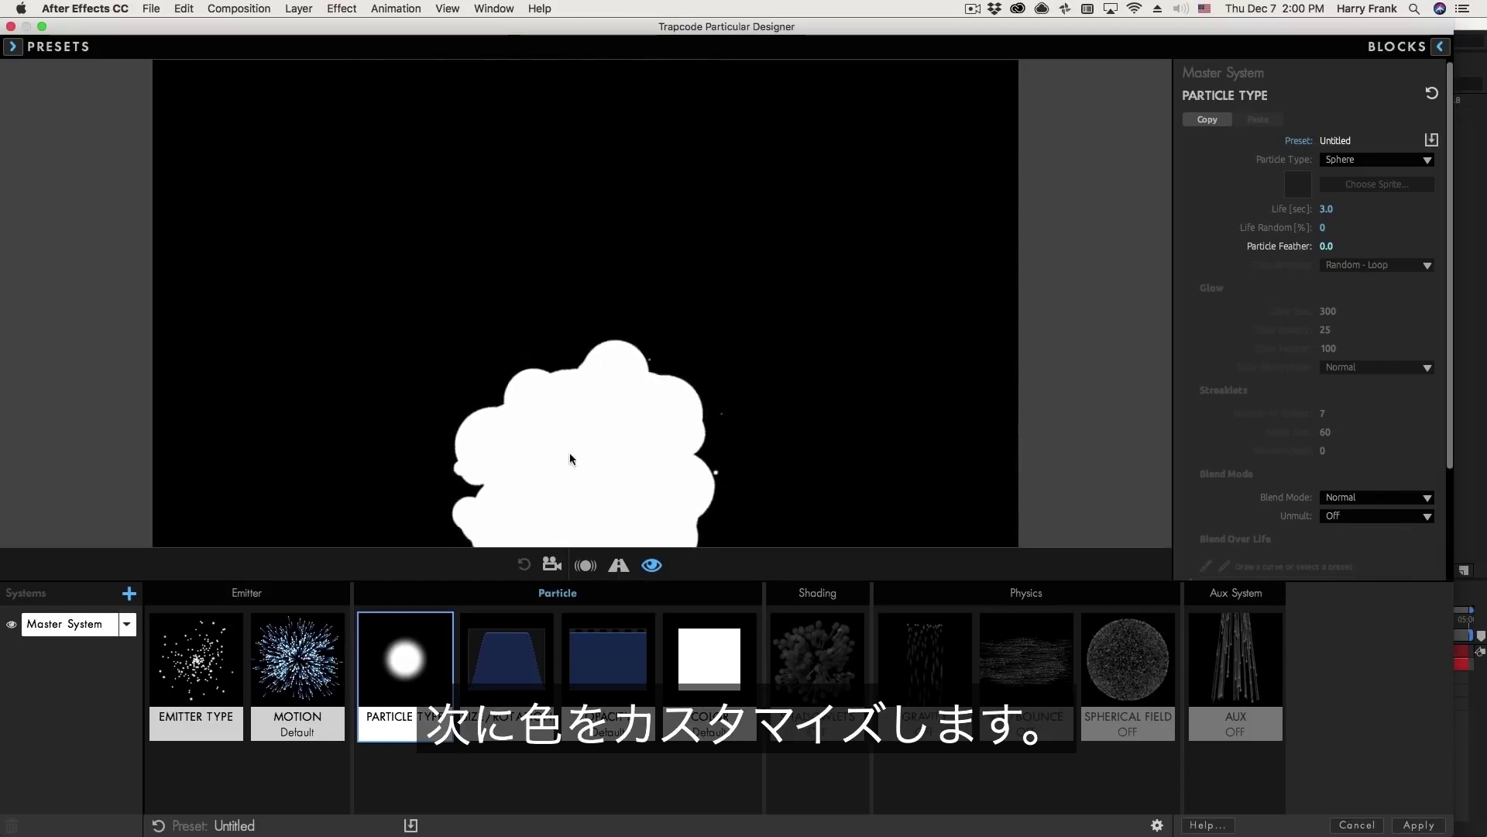
- Set the particles' starting color to light cyan in the Color block
click(707, 654)
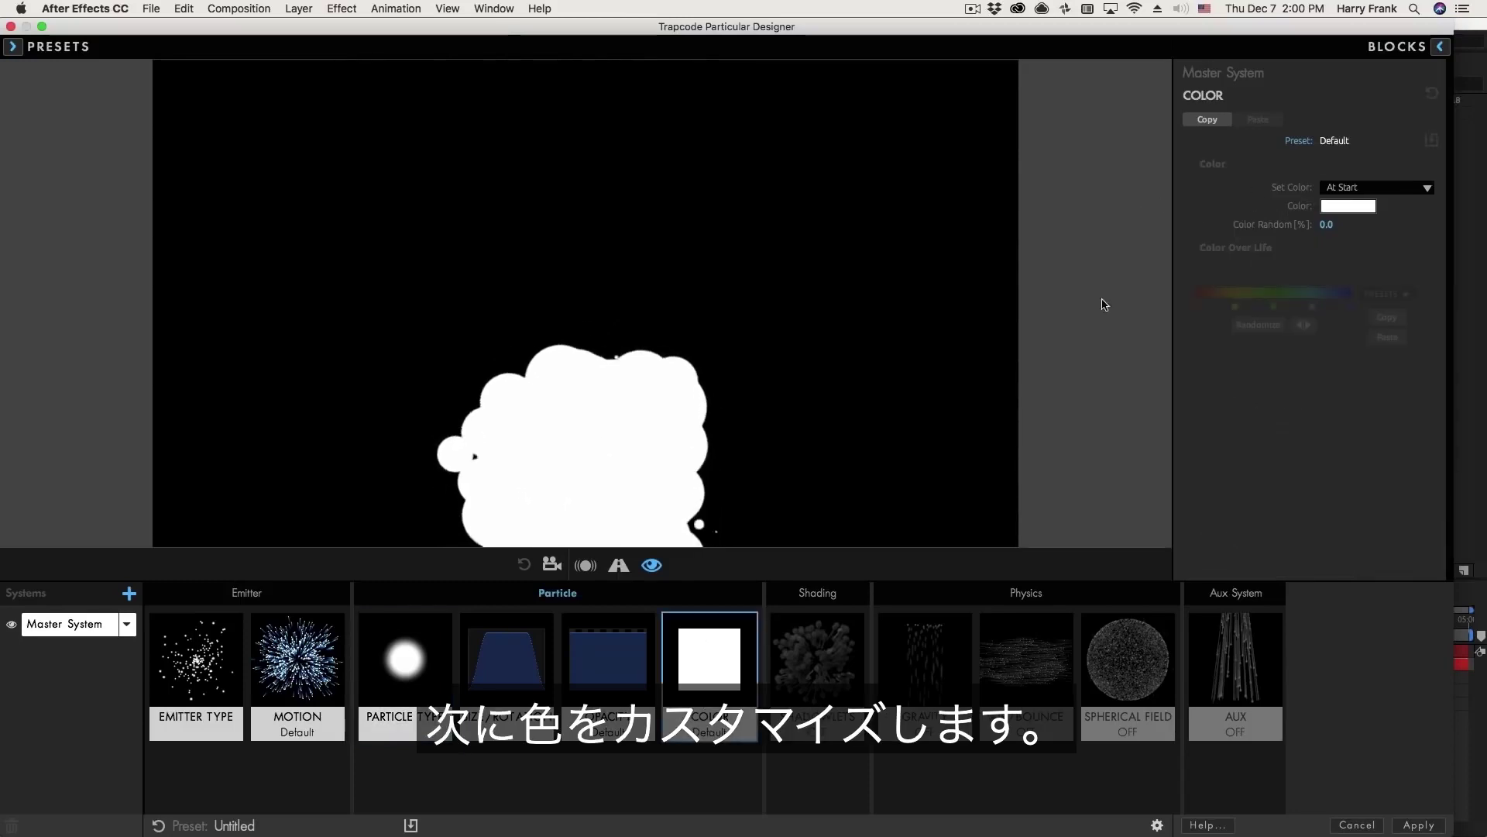
click(1347, 206)
click(861, 342)
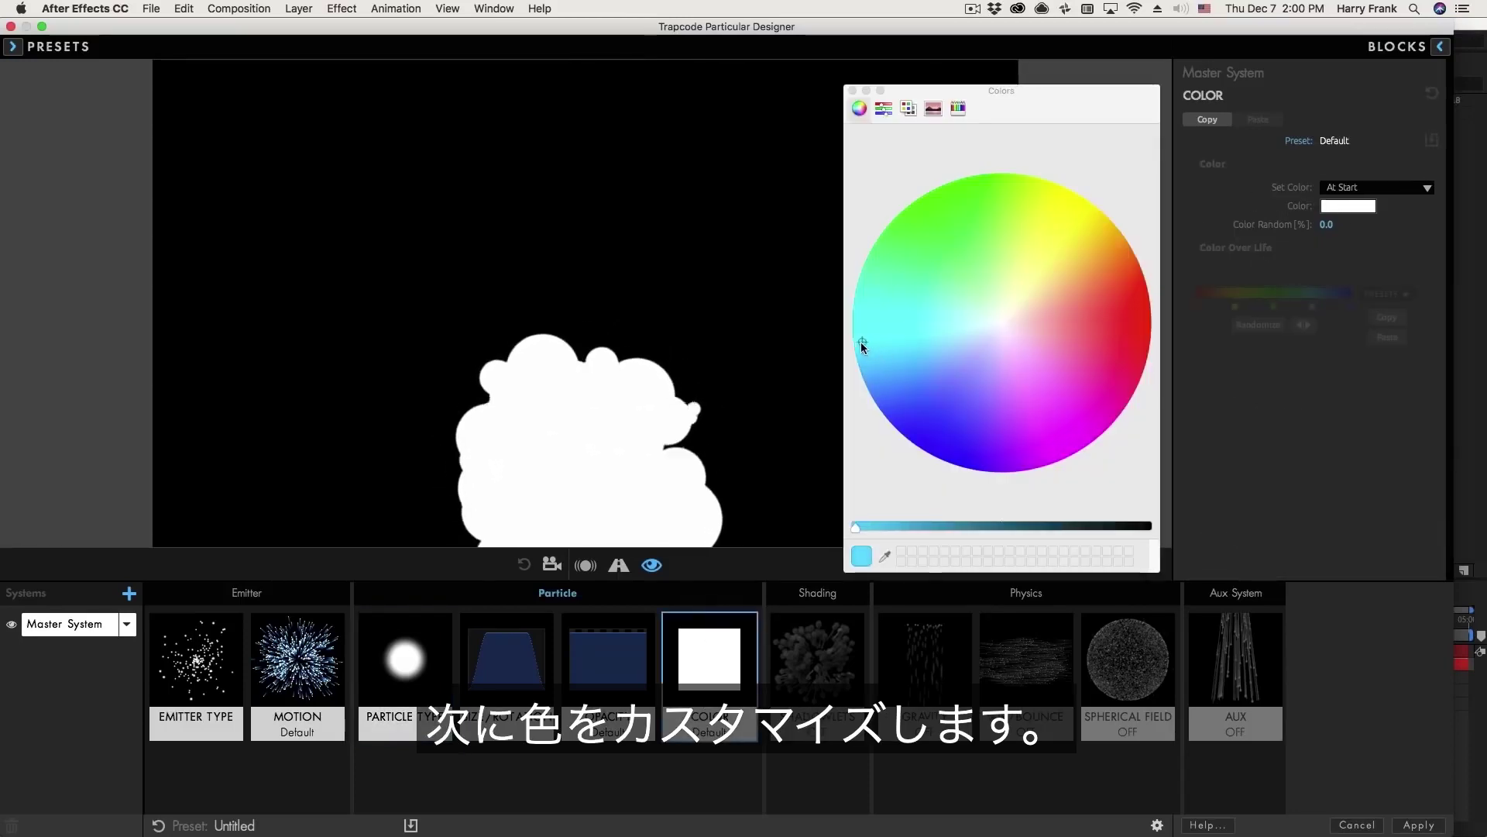
click(865, 328)
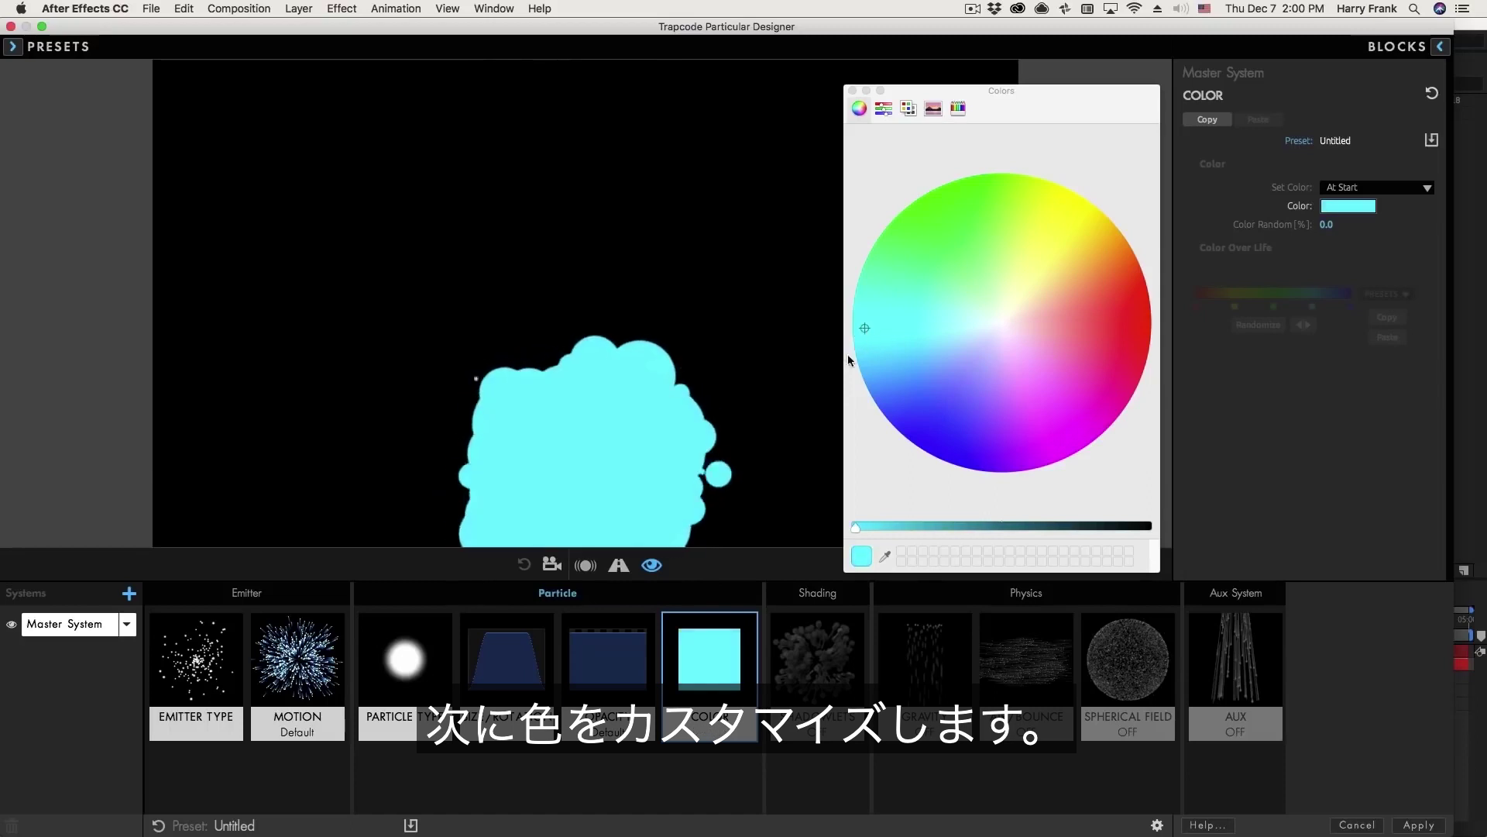
click(852, 90)
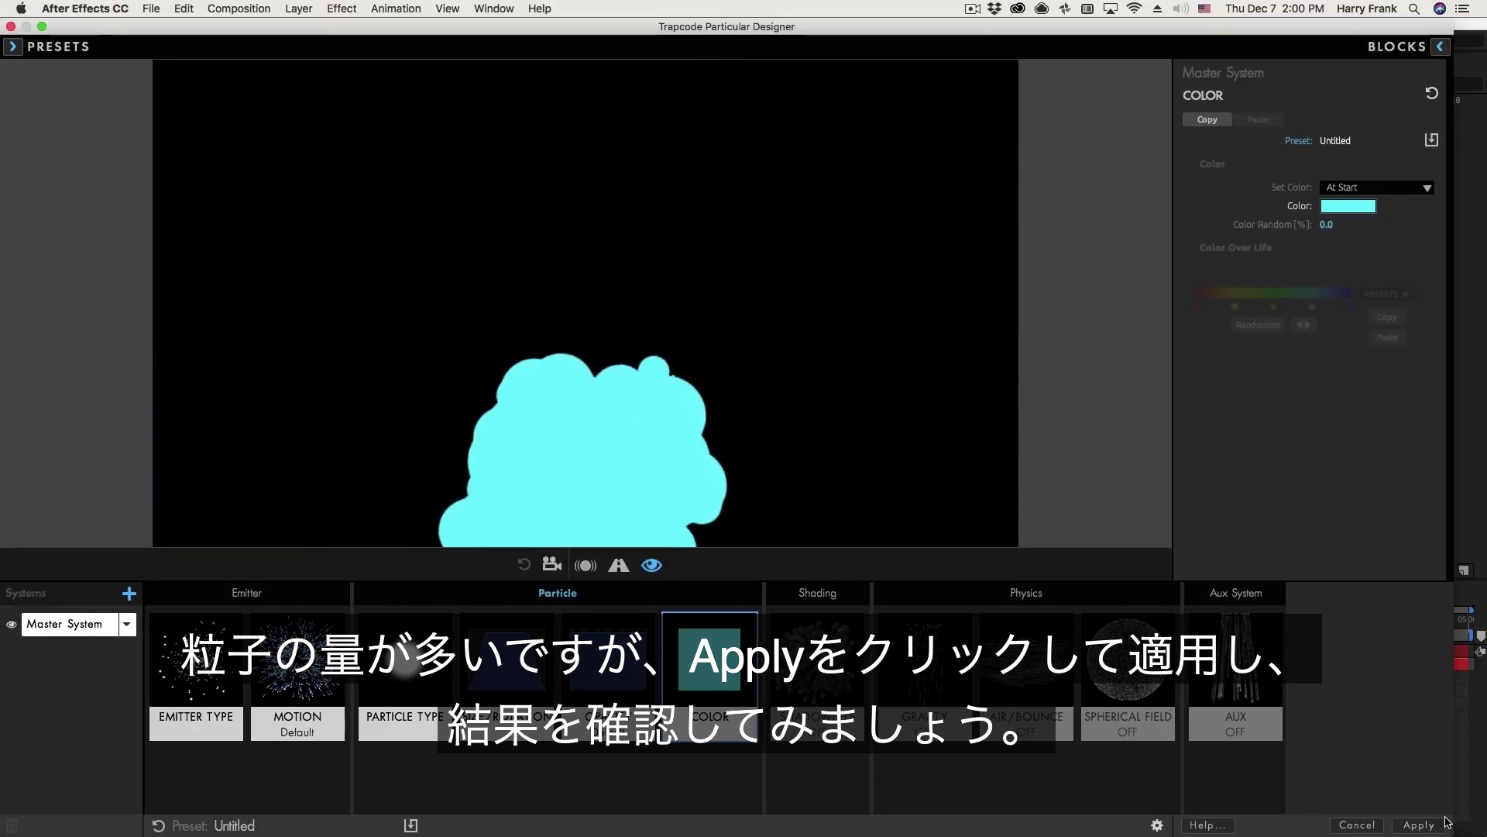
- Apply the Designer settings to the effect and place the Particular layer above the Lower Third Text layer
click(1403, 828)
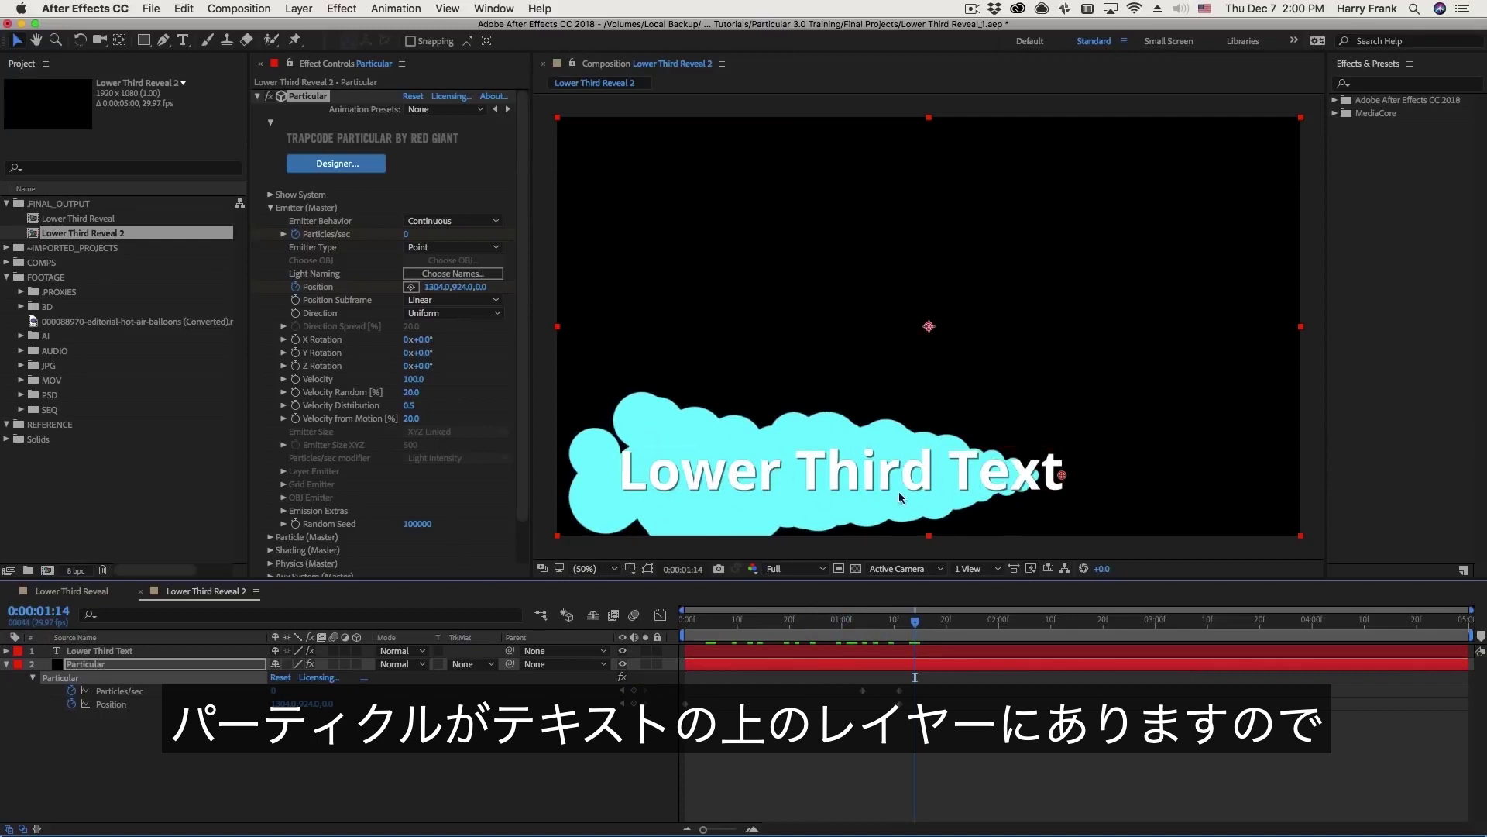
drag(108, 663, 111, 644)
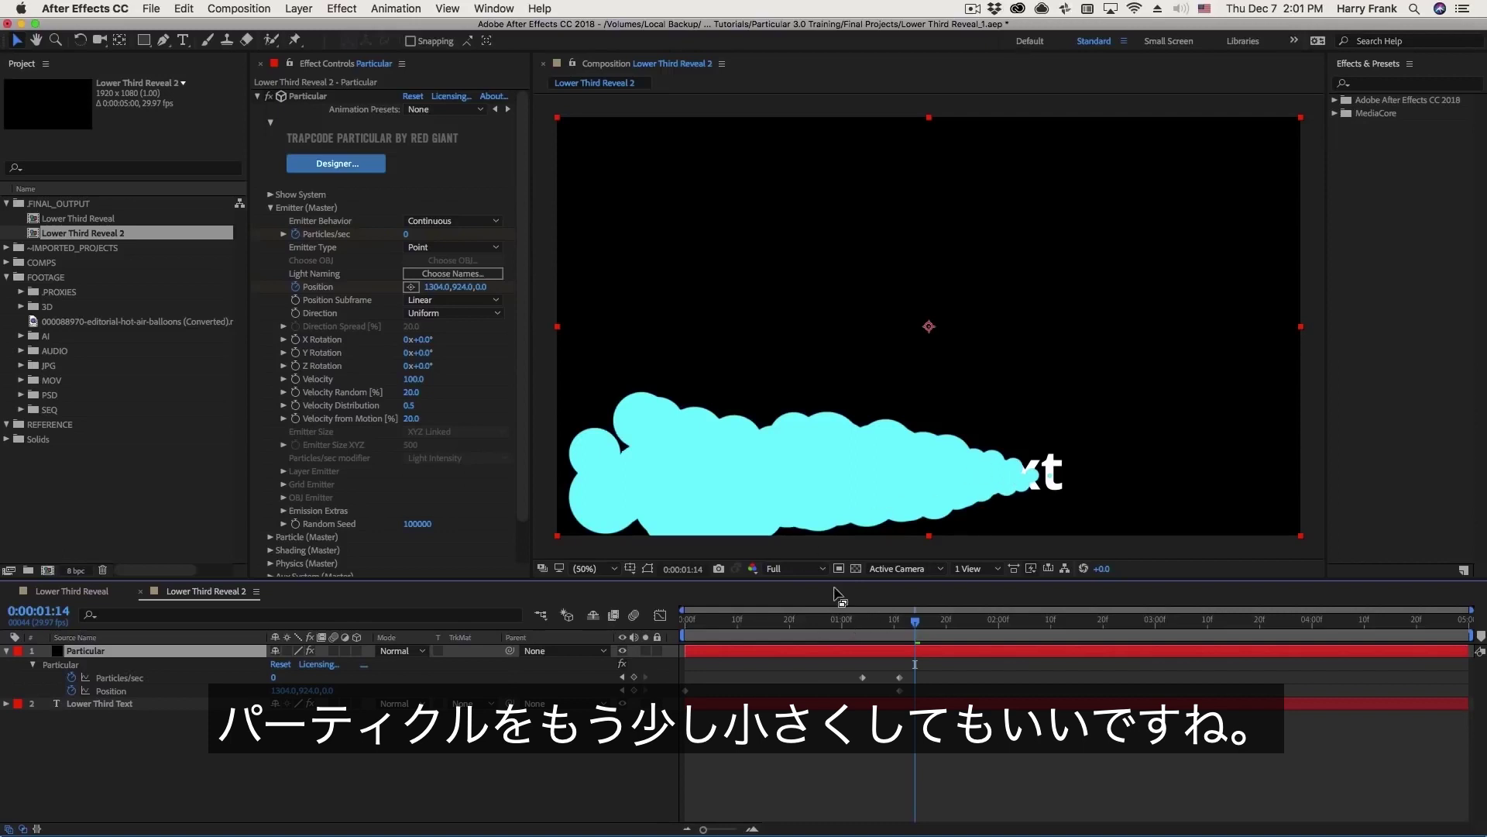
- Set the Particles/sec keyframe at 0:00:01:04 to 50 and preview the animation
mouse_move(882, 623)
mouse_down()
mouse_move(842, 623)
mouse_move(870, 634)
mouse_up()
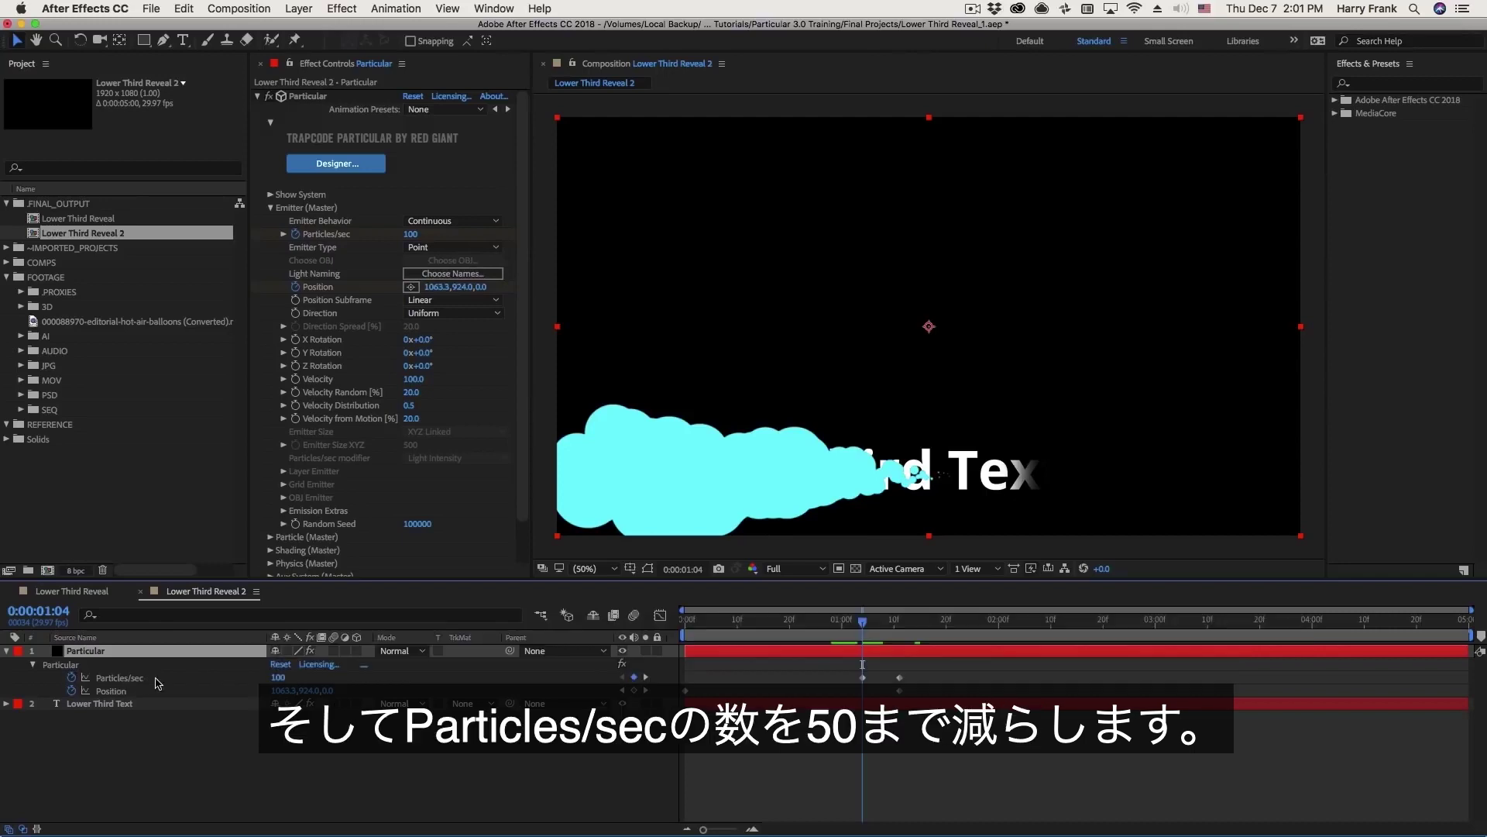
click(412, 235)
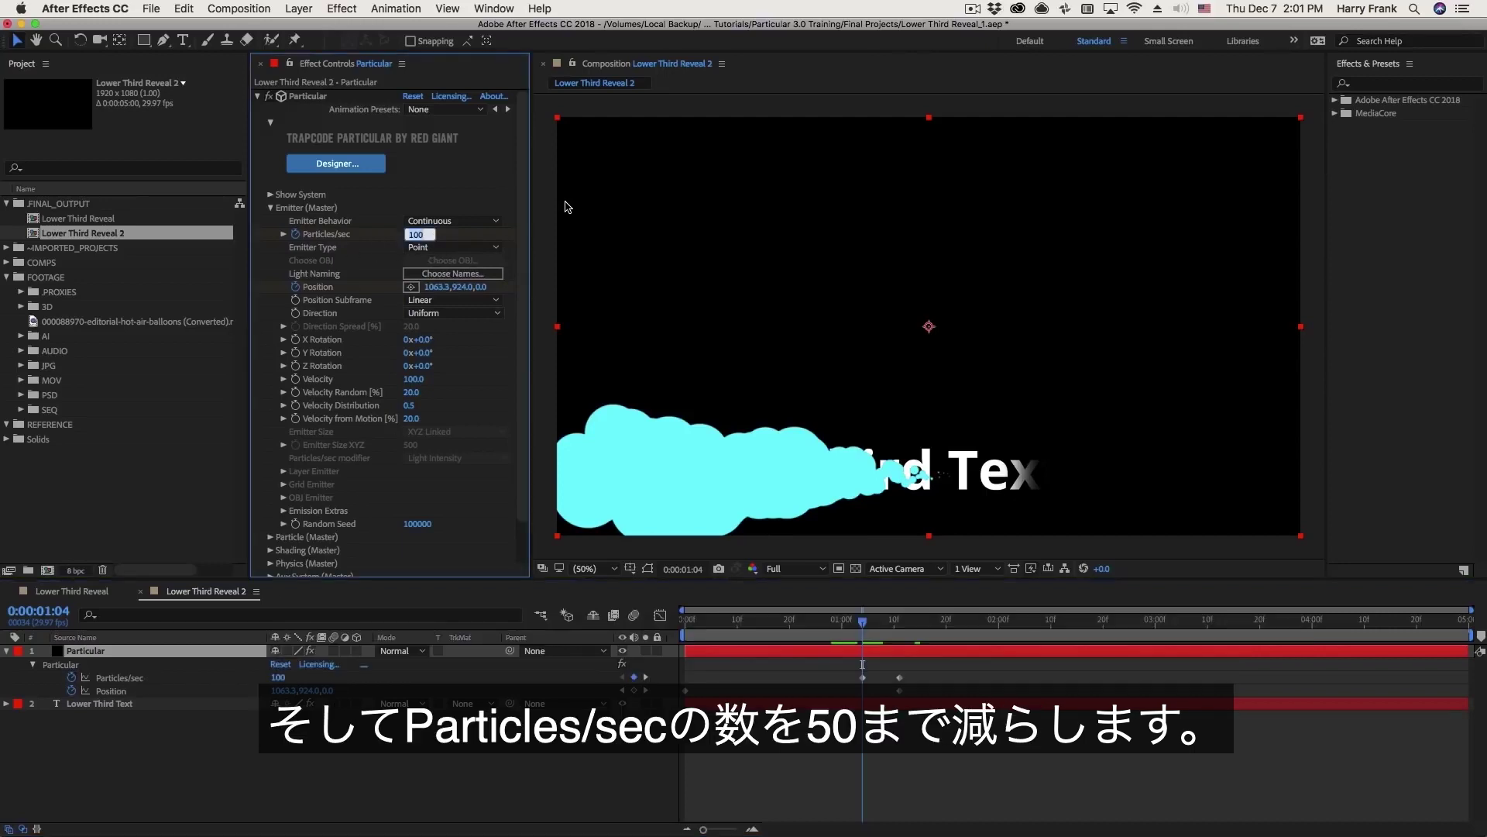
key(Return)
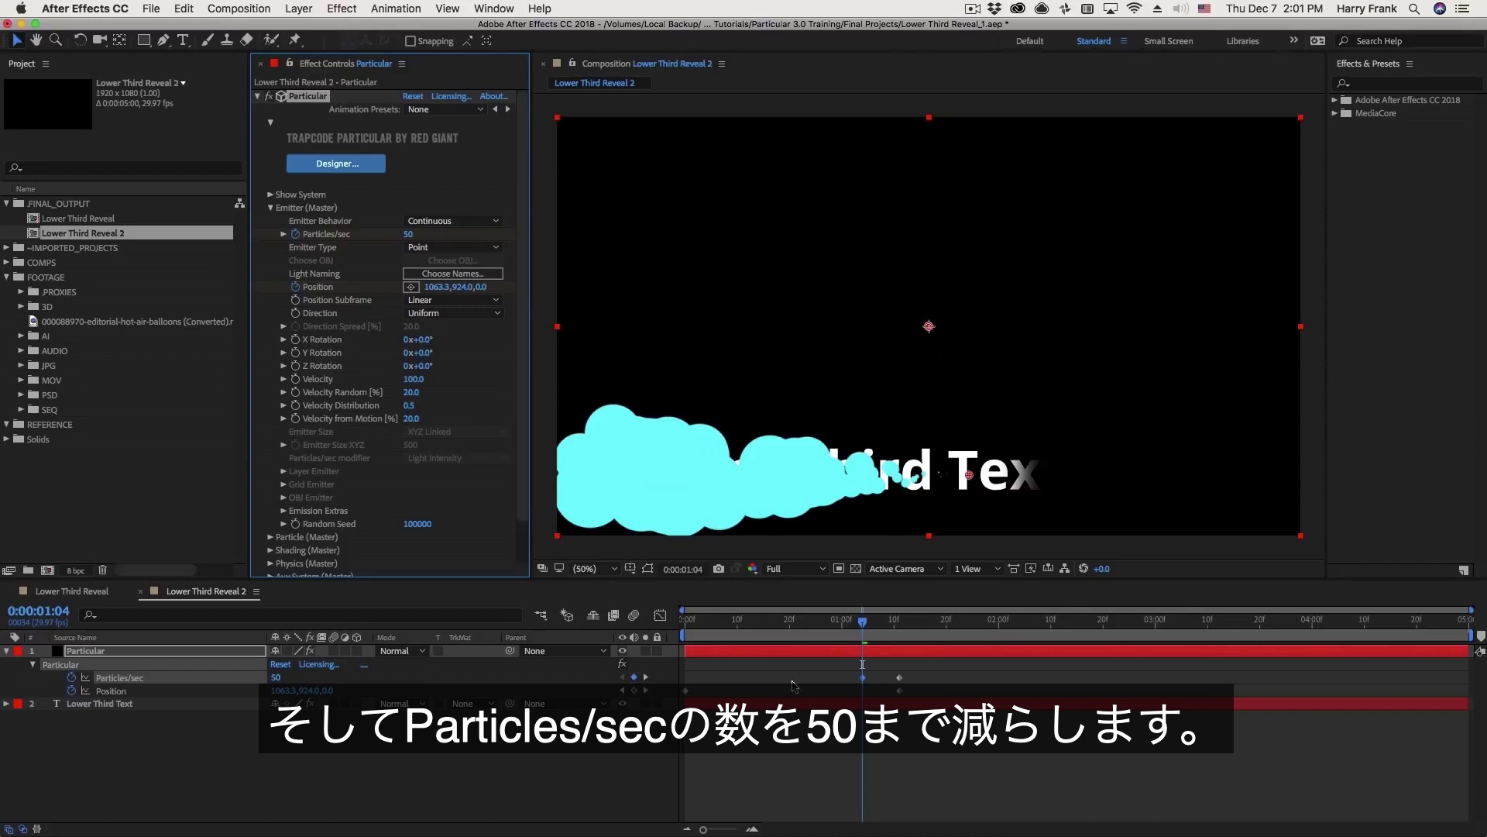
key(space)
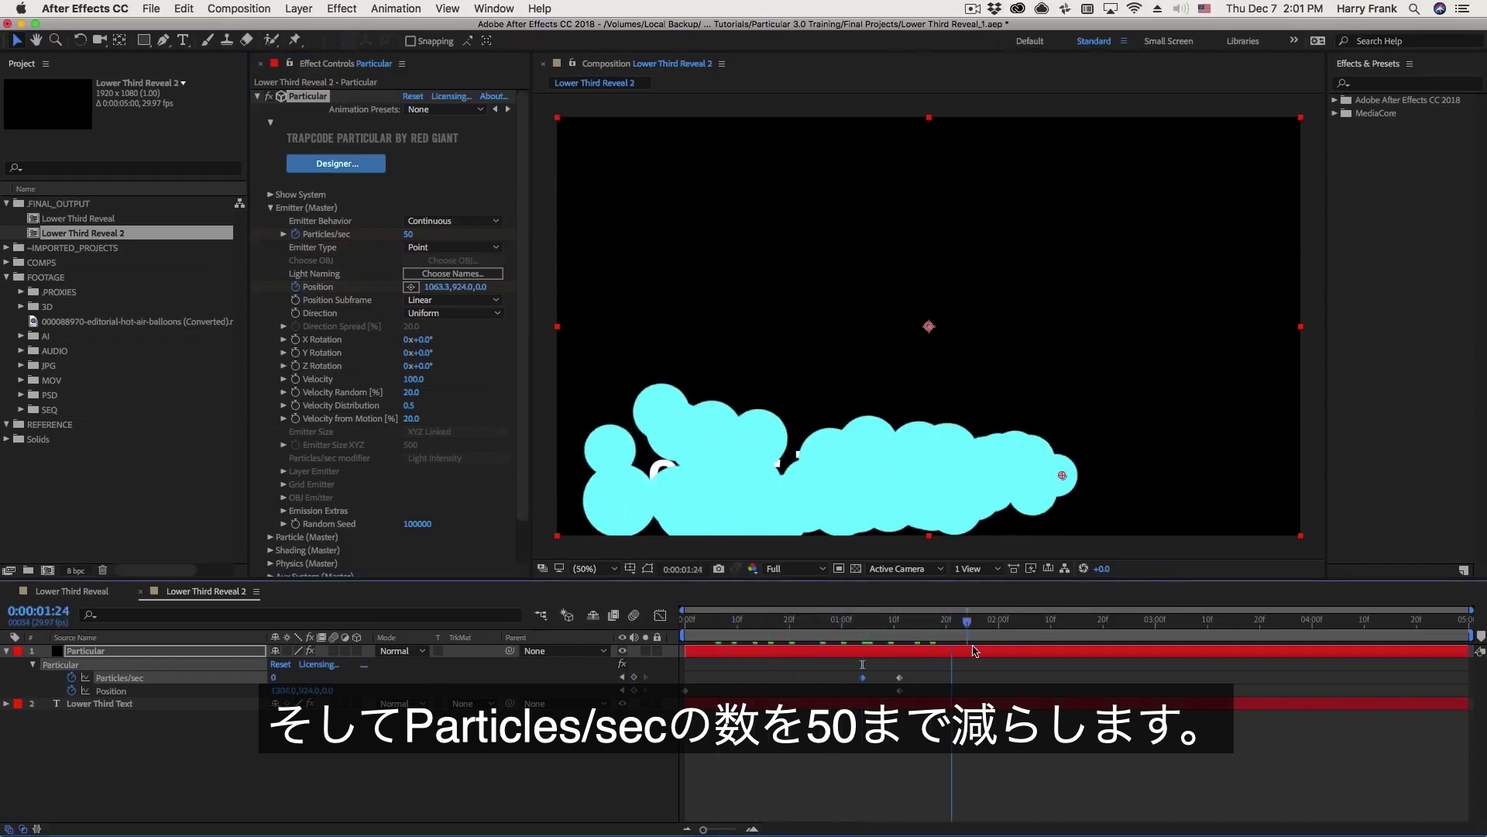
- Change the Particular emitter type to Sphere, set Emitter Size XYZ to 248 and preview the animation
key(space)
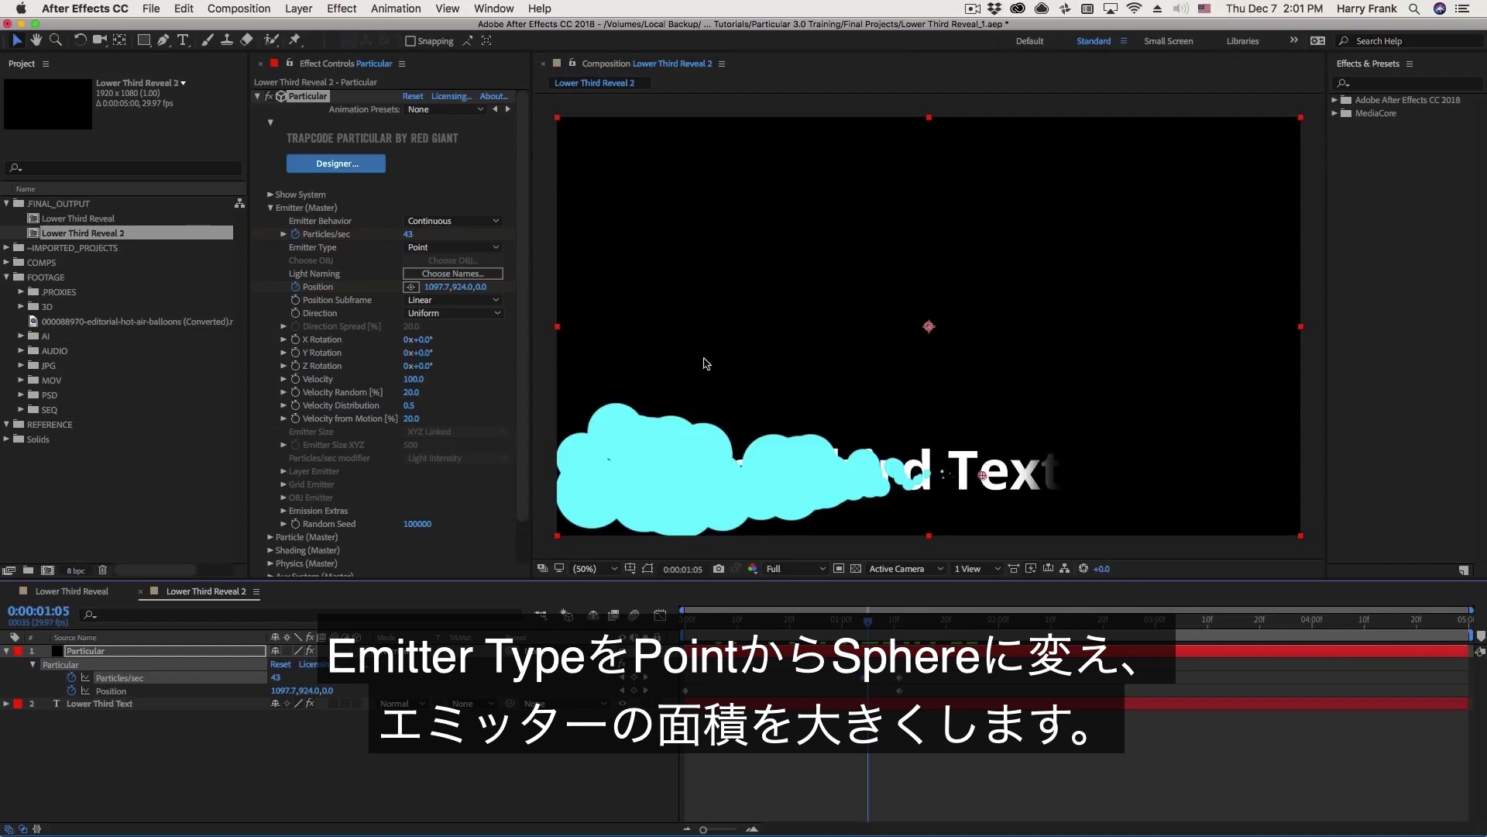
click(431, 247)
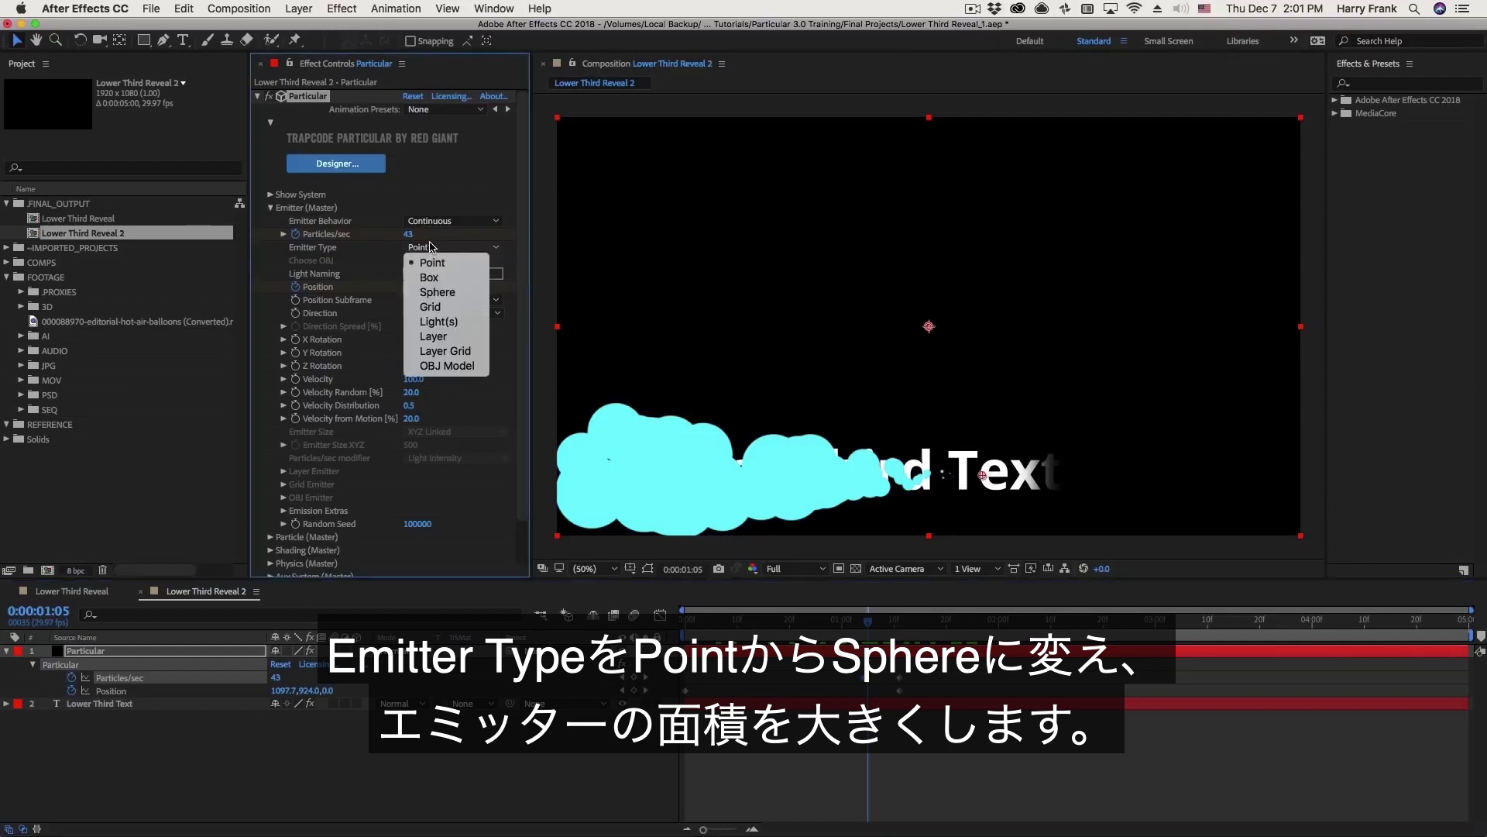
click(434, 294)
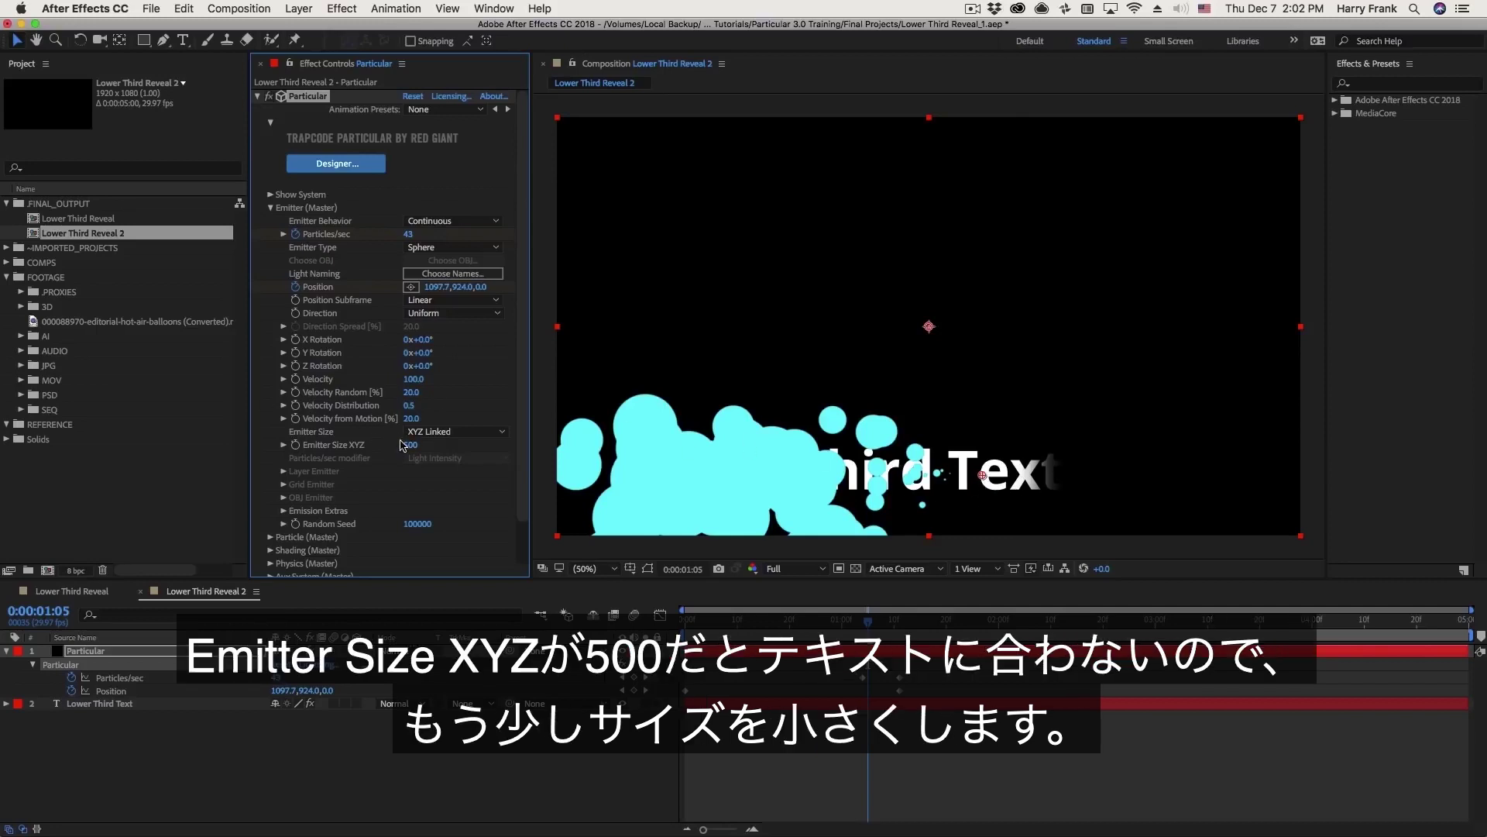
drag(409, 444, 205, 455)
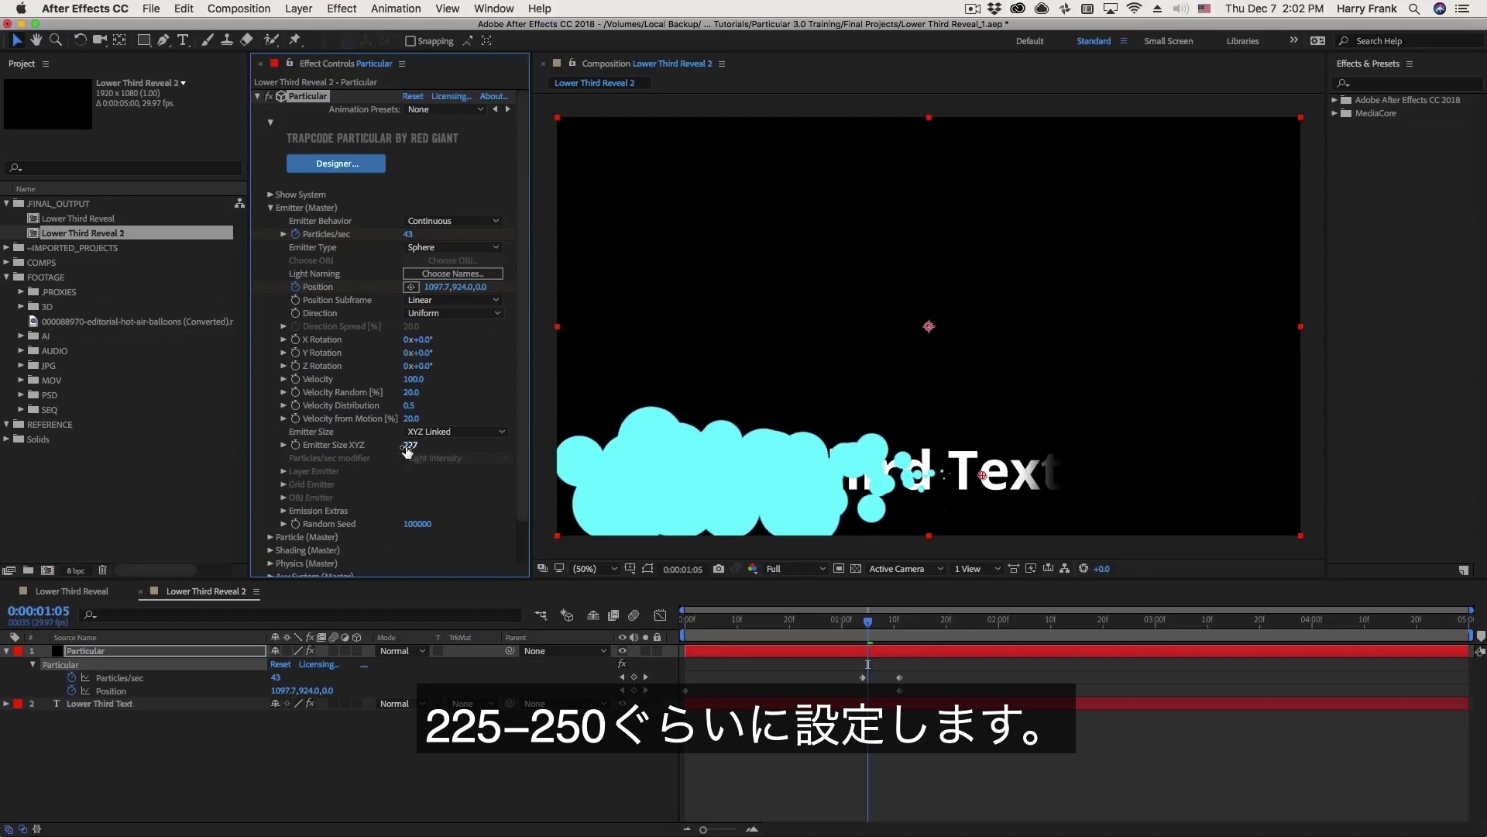
drag(425, 454, 436, 454)
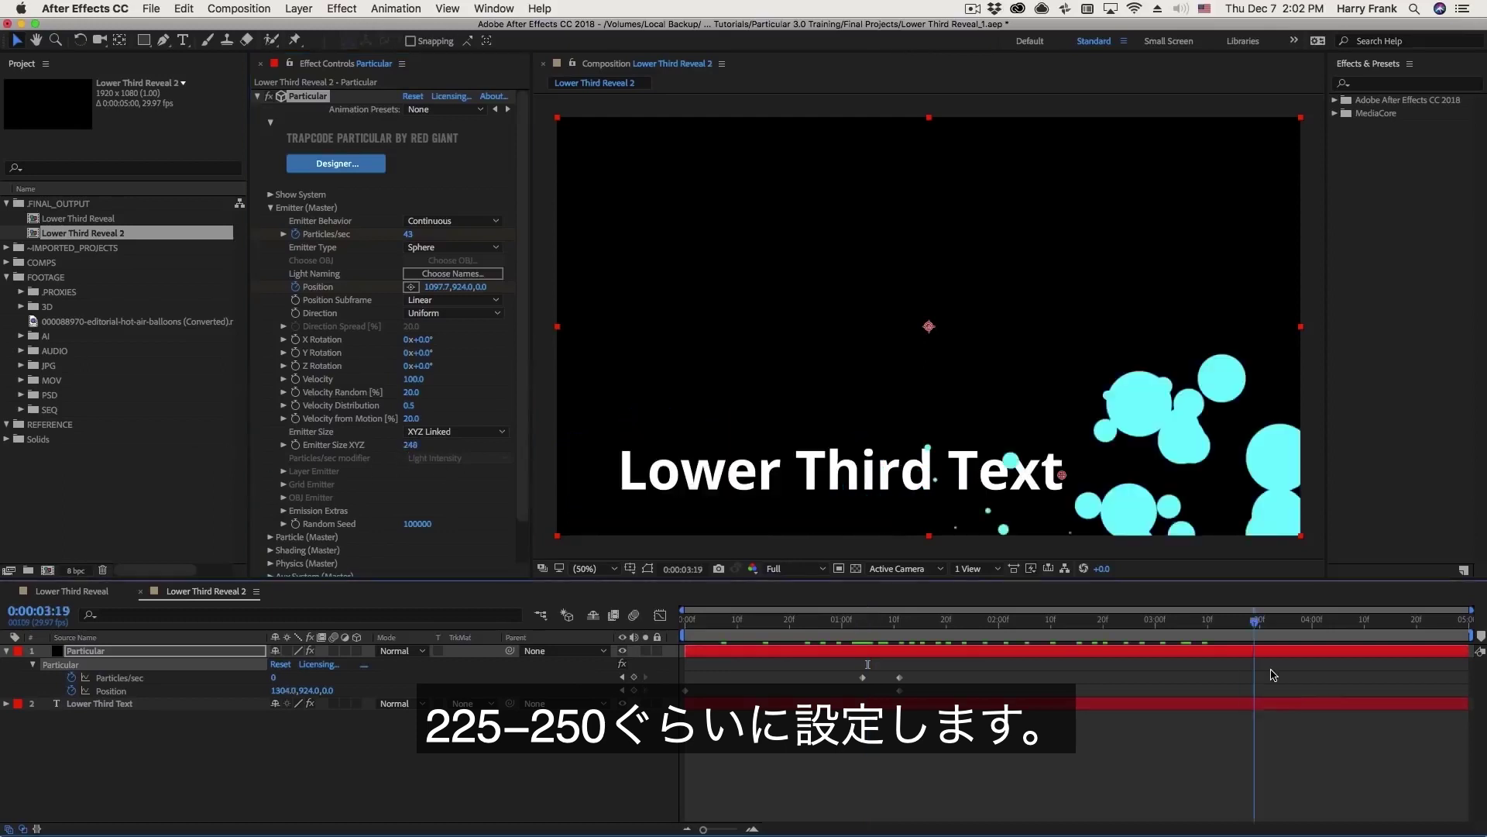
drag(1268, 669, 976, 664)
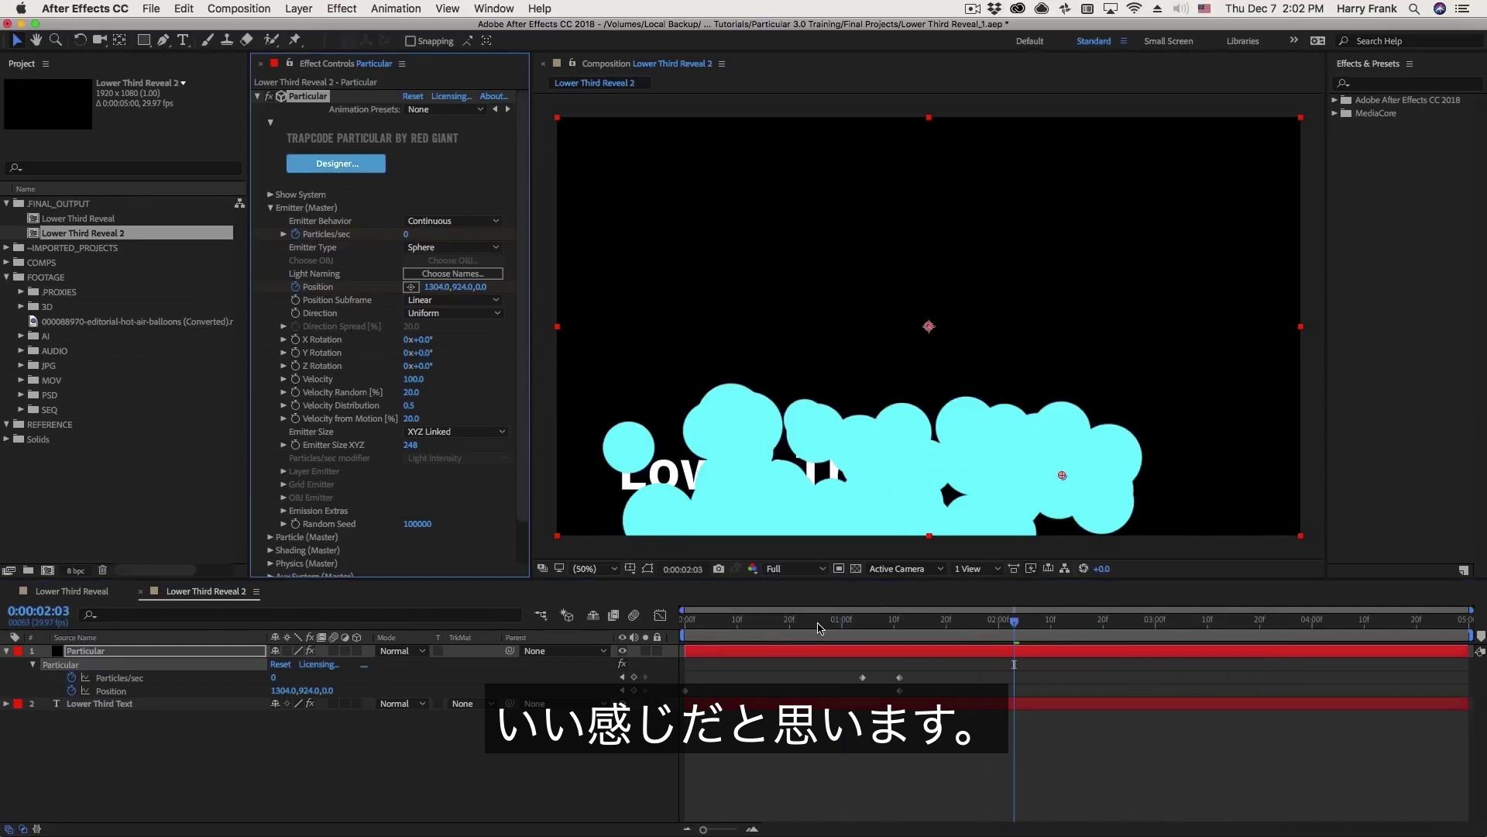
mouse_move(818, 626)
mouse_down()
mouse_move(962, 627)
mouse_move(825, 627)
mouse_up()
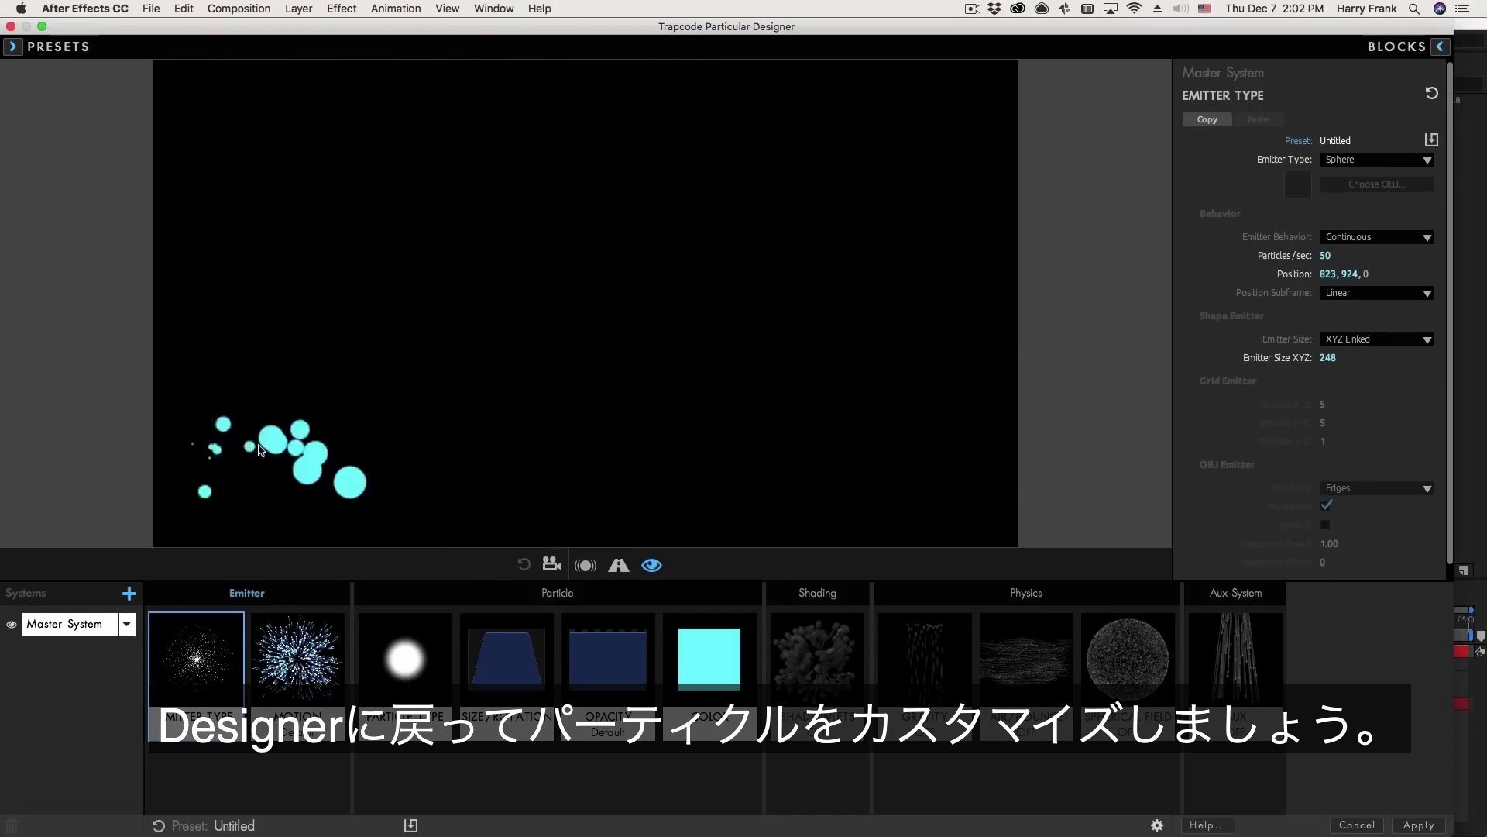
- Preview the particle motion in the Designer and duplicate the Master System as a second particle system
mouse_move(260, 450)
mouse_down()
mouse_move(522, 402)
mouse_move(906, 482)
mouse_move(950, 356)
mouse_move(419, 409)
mouse_move(465, 402)
mouse_up()
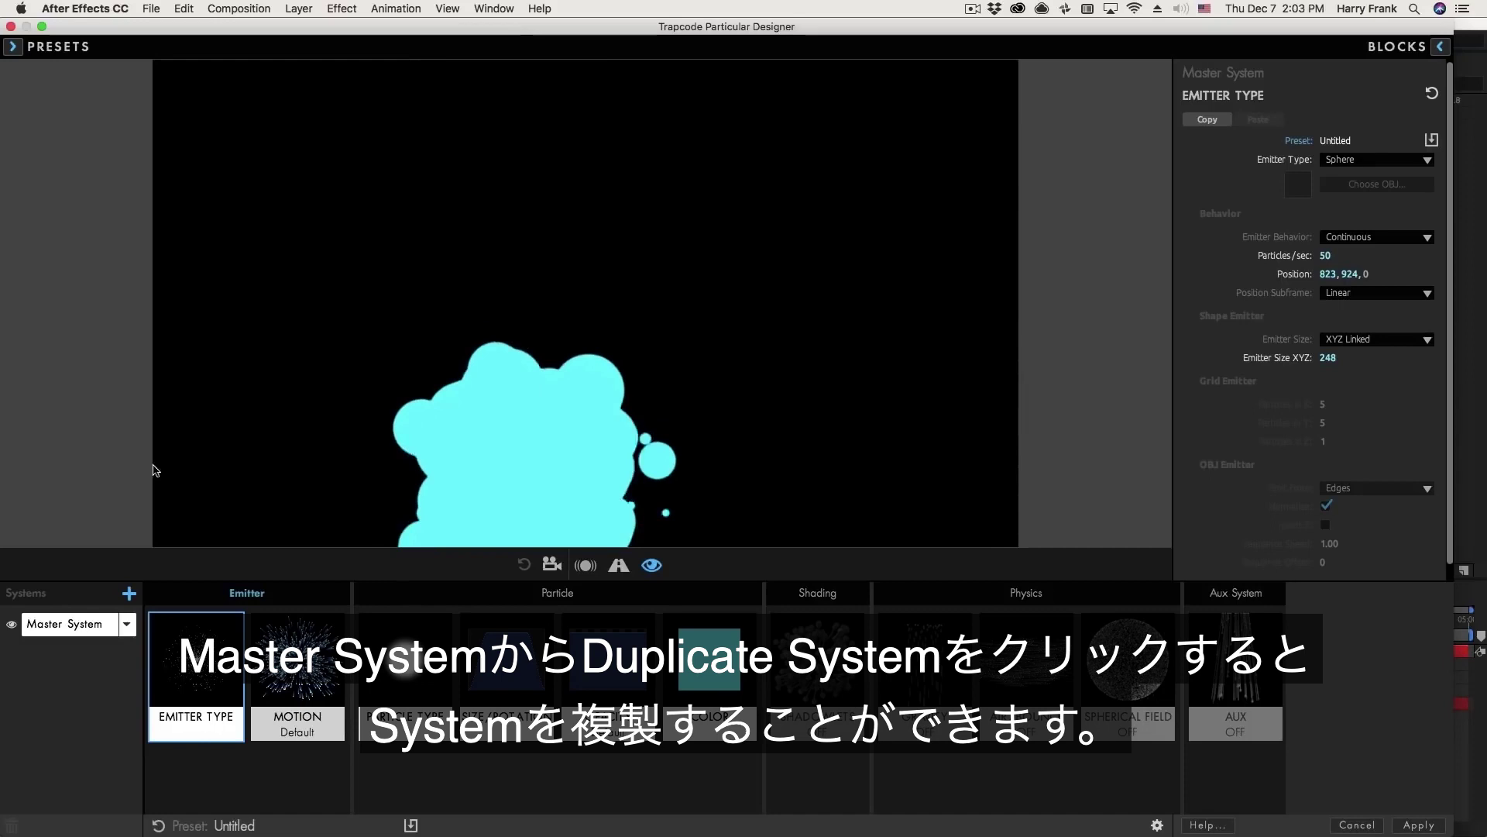
click(129, 624)
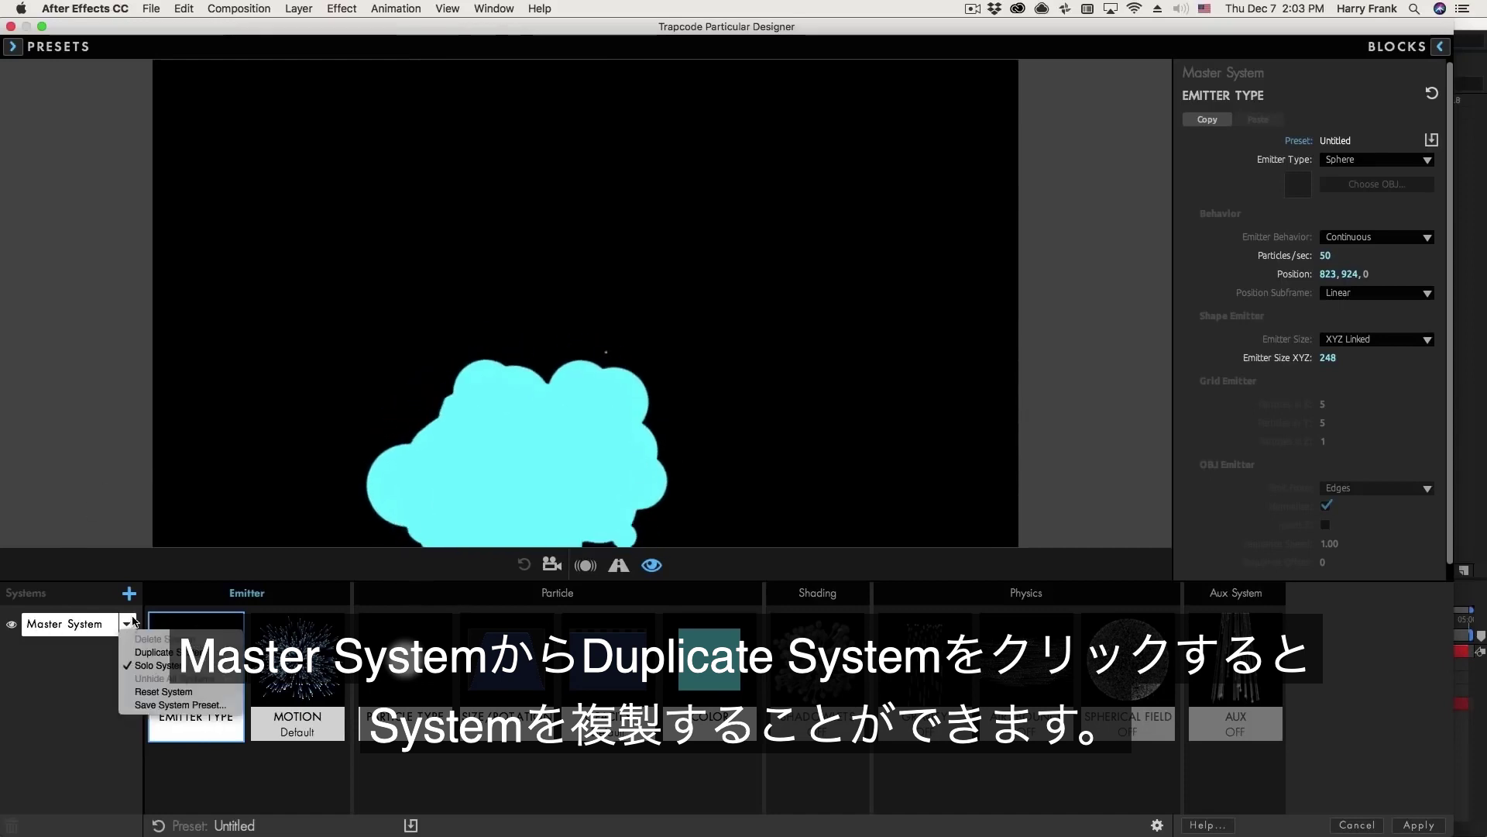
click(155, 651)
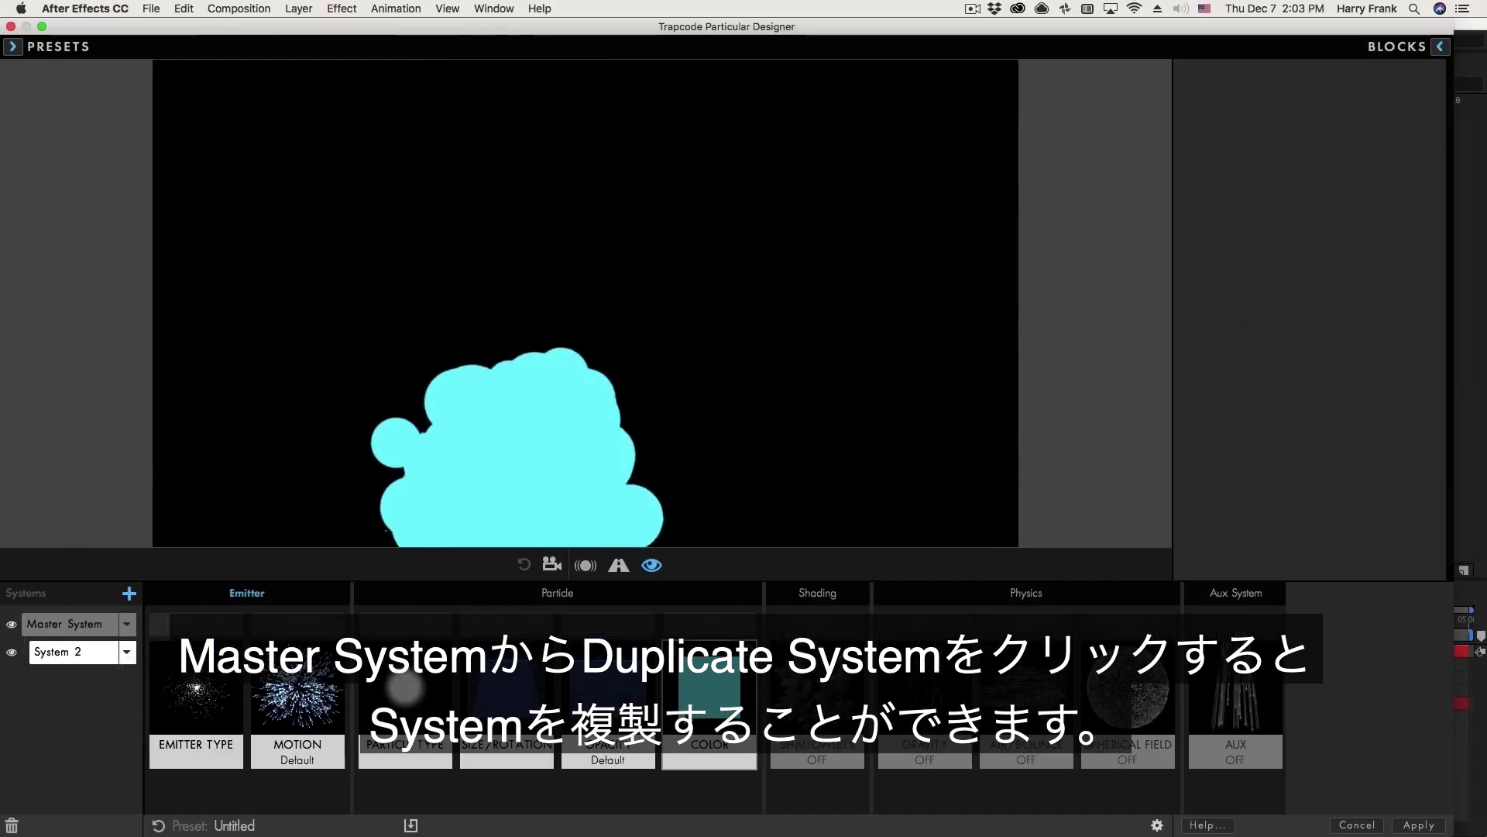
- Set System 2's starting particle color to orange in its Color block
click(683, 678)
click(1347, 206)
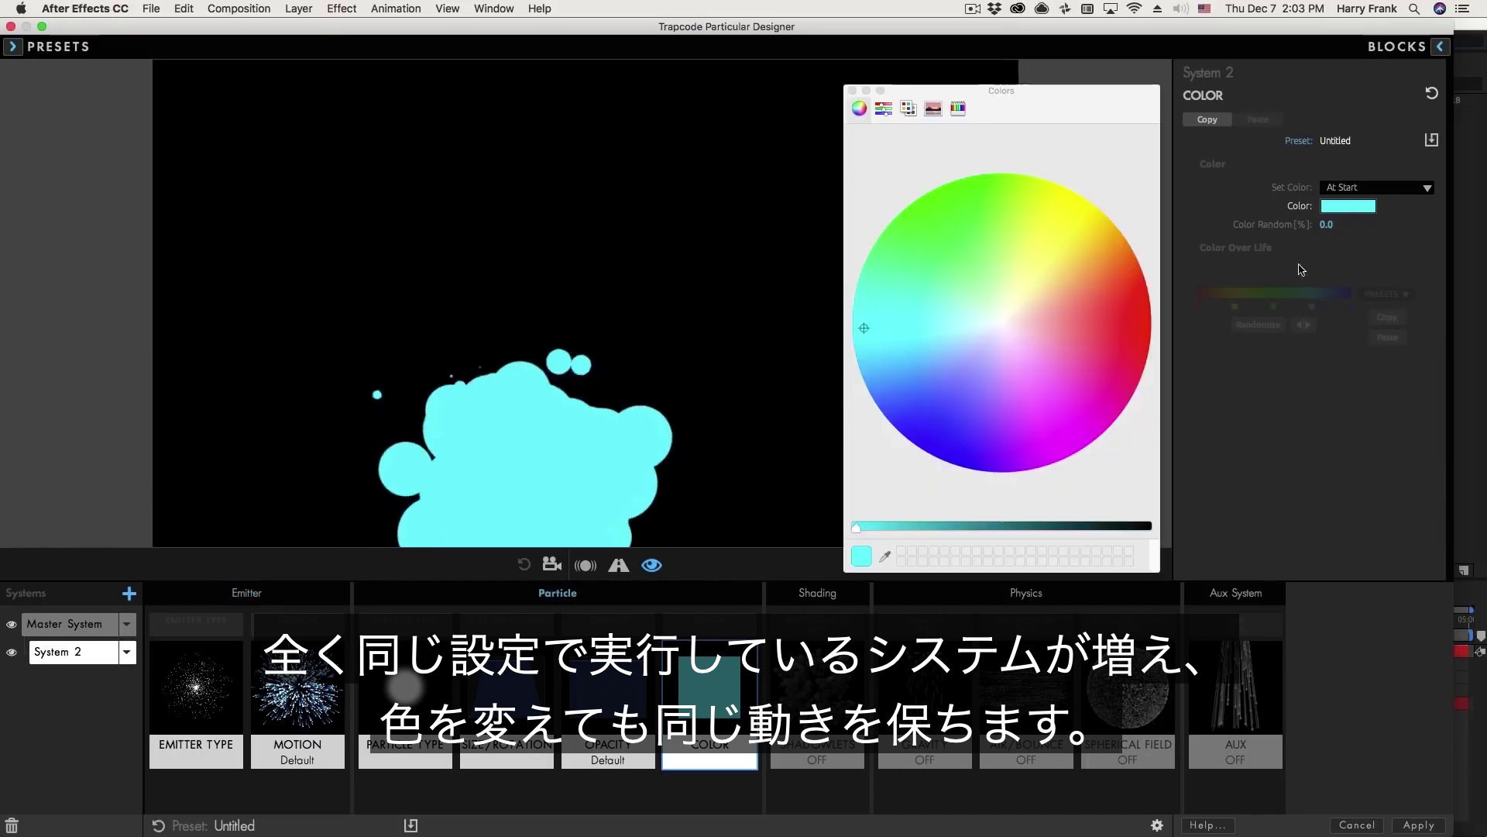
drag(1088, 299, 1130, 246)
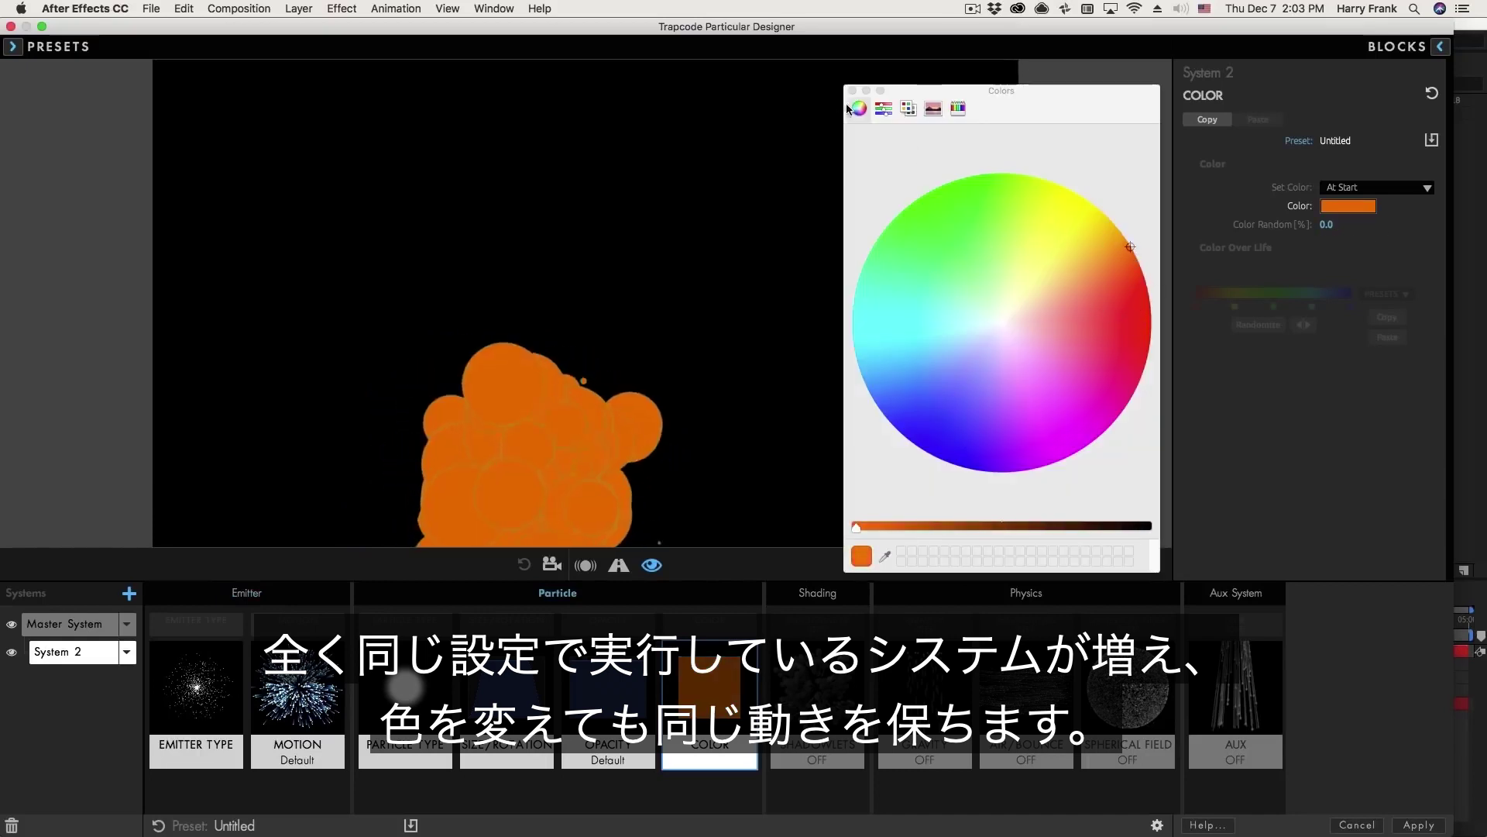
click(852, 90)
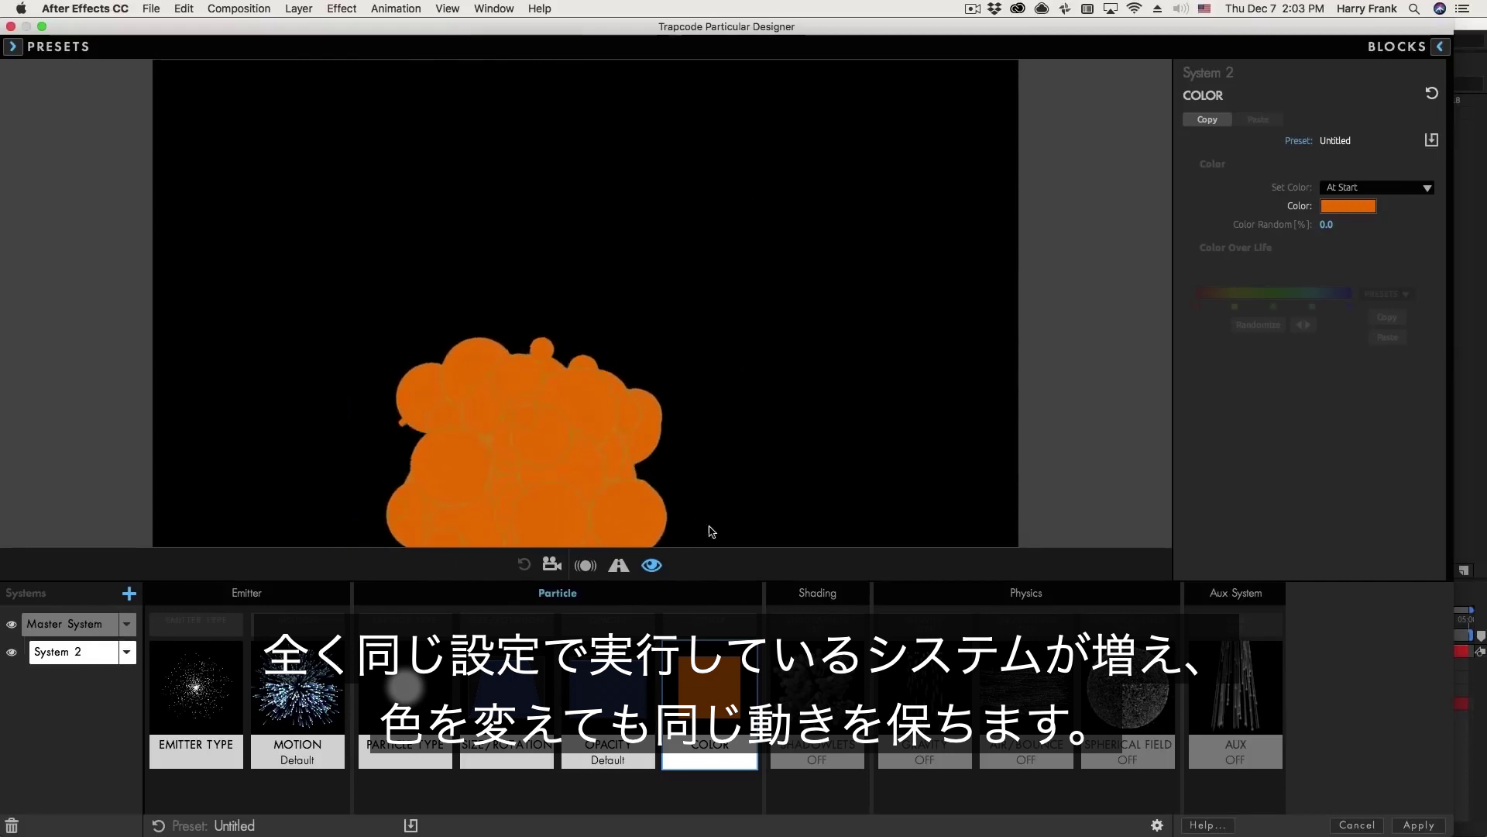
- Reduce System 2's particle Size to 43 in its Size/Rotation block and preview both systems in motion
click(507, 689)
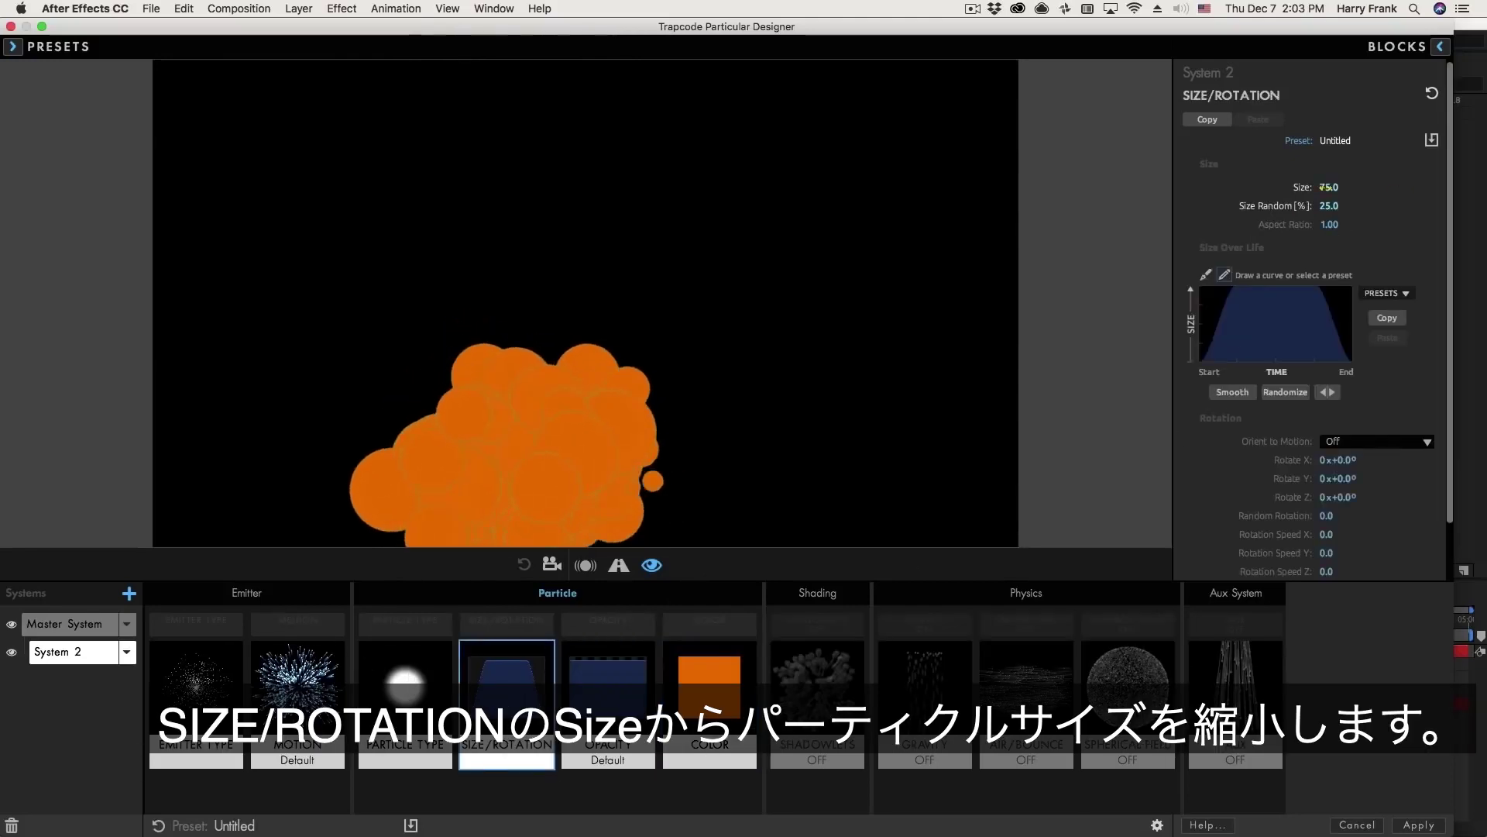
drag(1328, 187, 1304, 188)
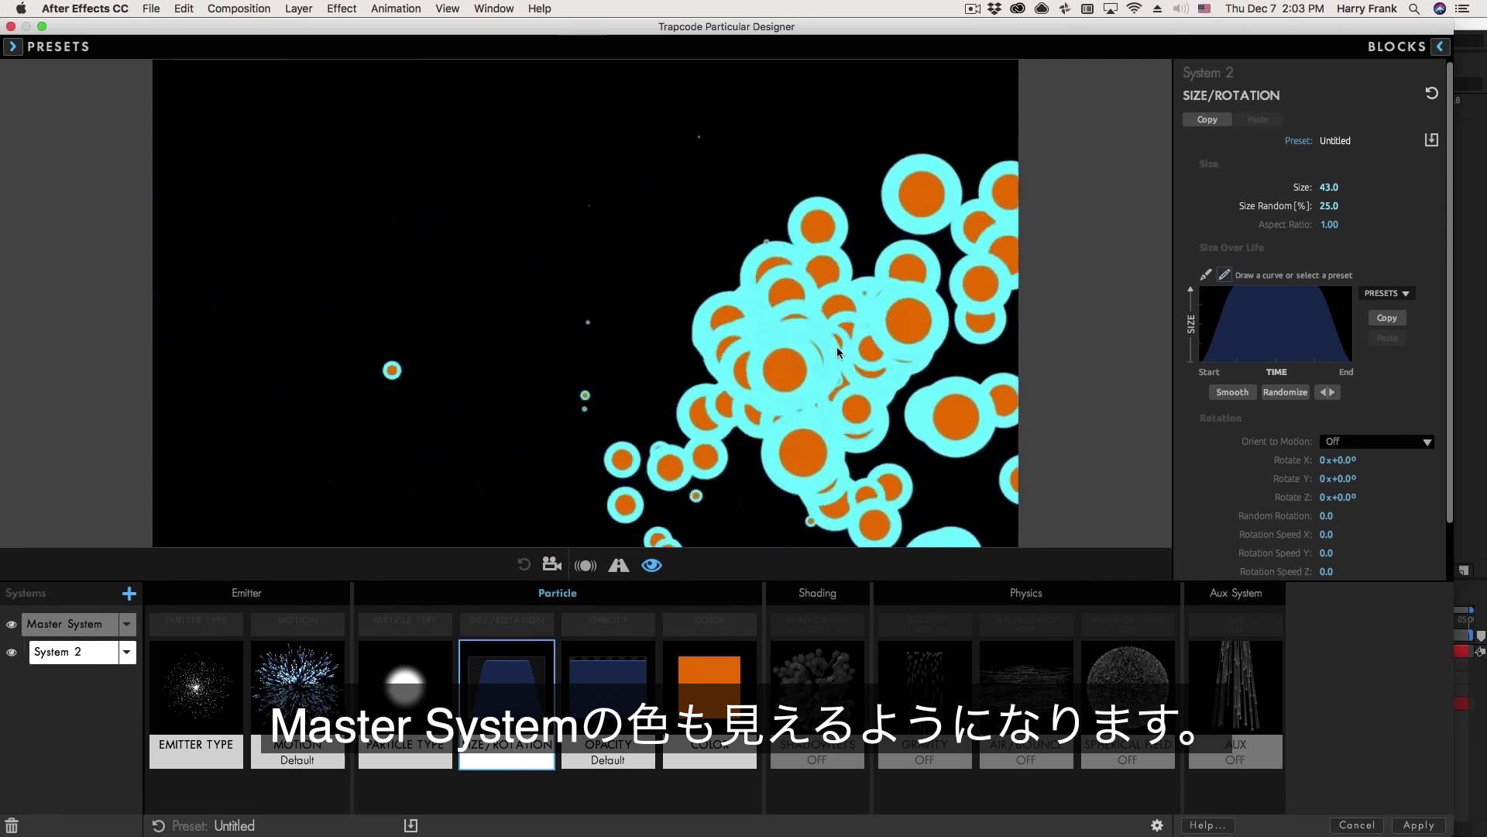
mouse_move(835, 347)
mouse_down()
mouse_move(700, 376)
mouse_move(595, 443)
mouse_move(475, 460)
mouse_move(377, 451)
mouse_move(461, 445)
mouse_move(562, 468)
mouse_up()
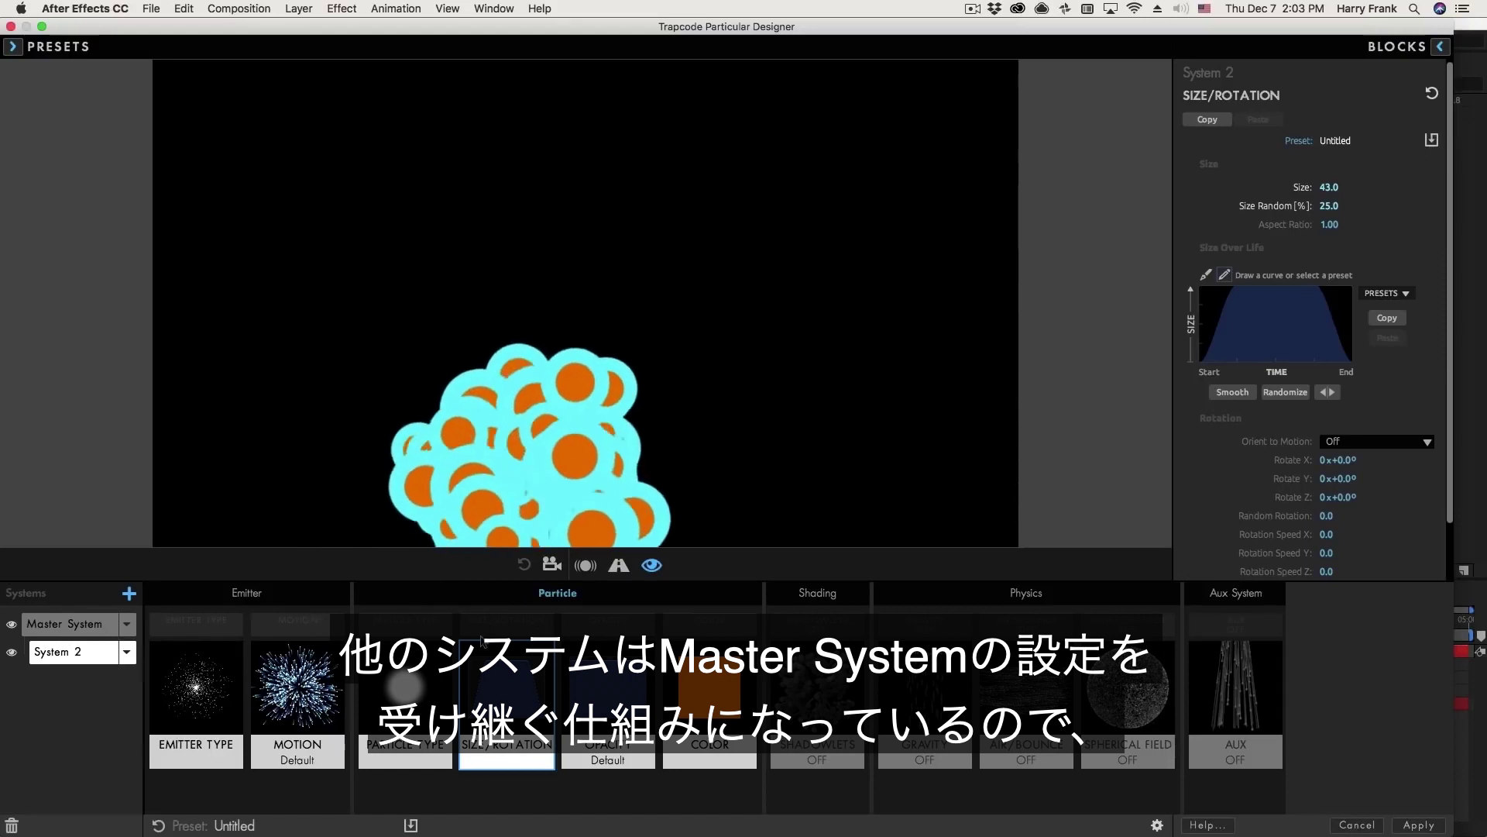
- Delete the Emitter Type, Motion, Particle Type and Opacity blocks from System 2 so it inherits these Master System settings
click(231, 711)
key(Delete)
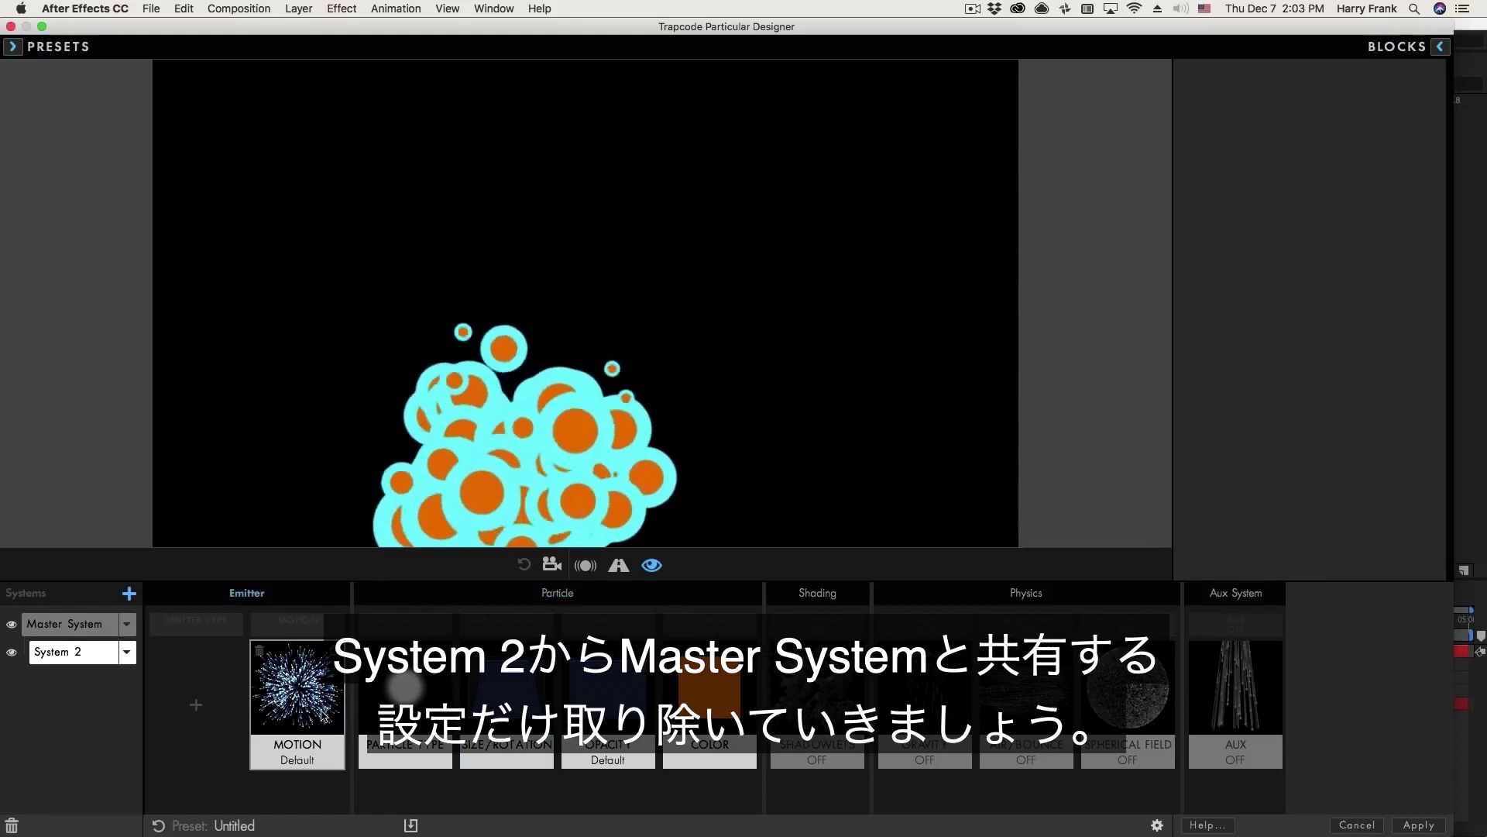
click(312, 693)
key(Delete)
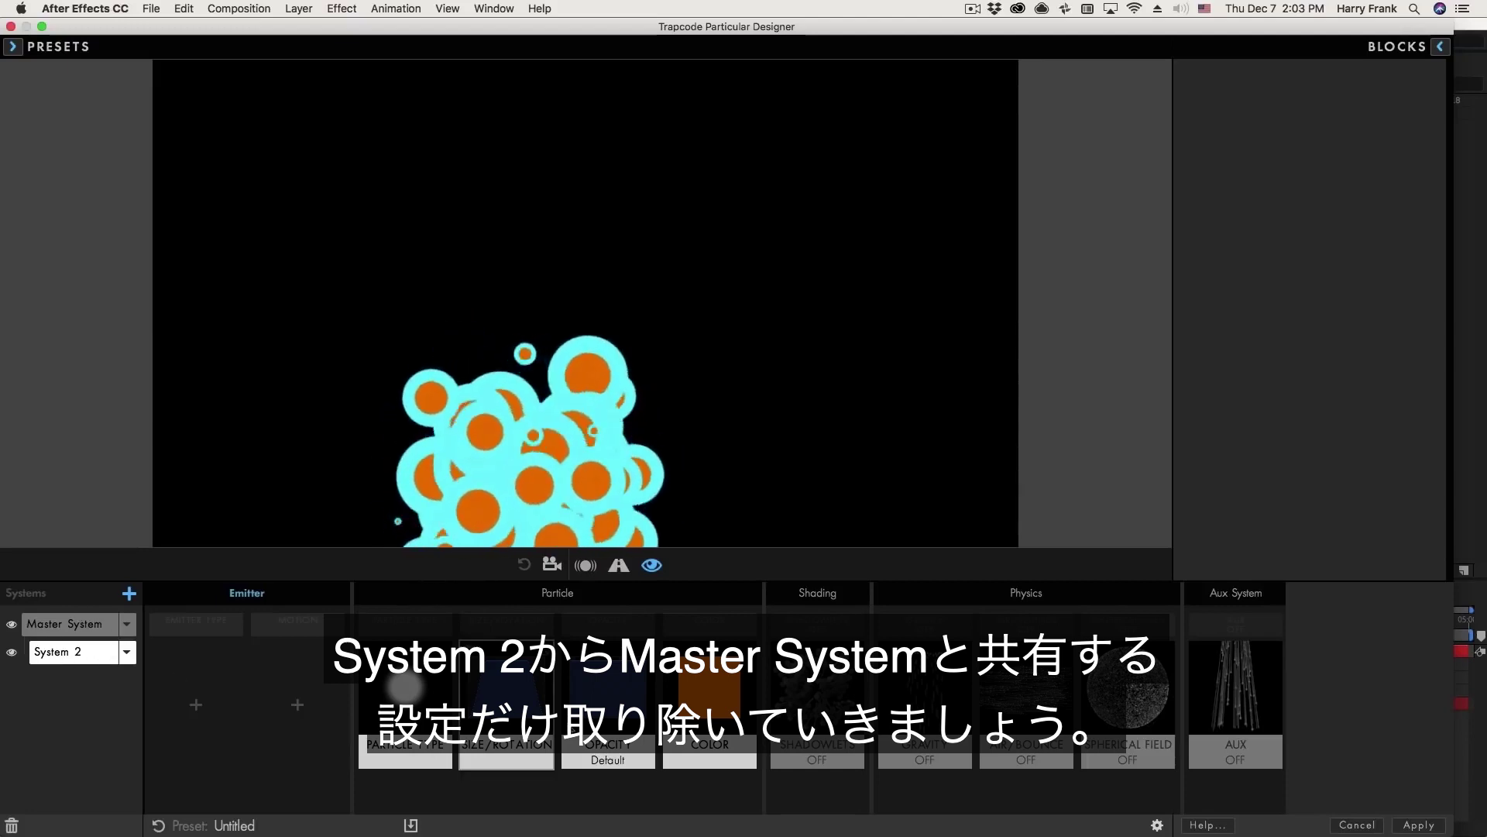
click(415, 701)
key(Delete)
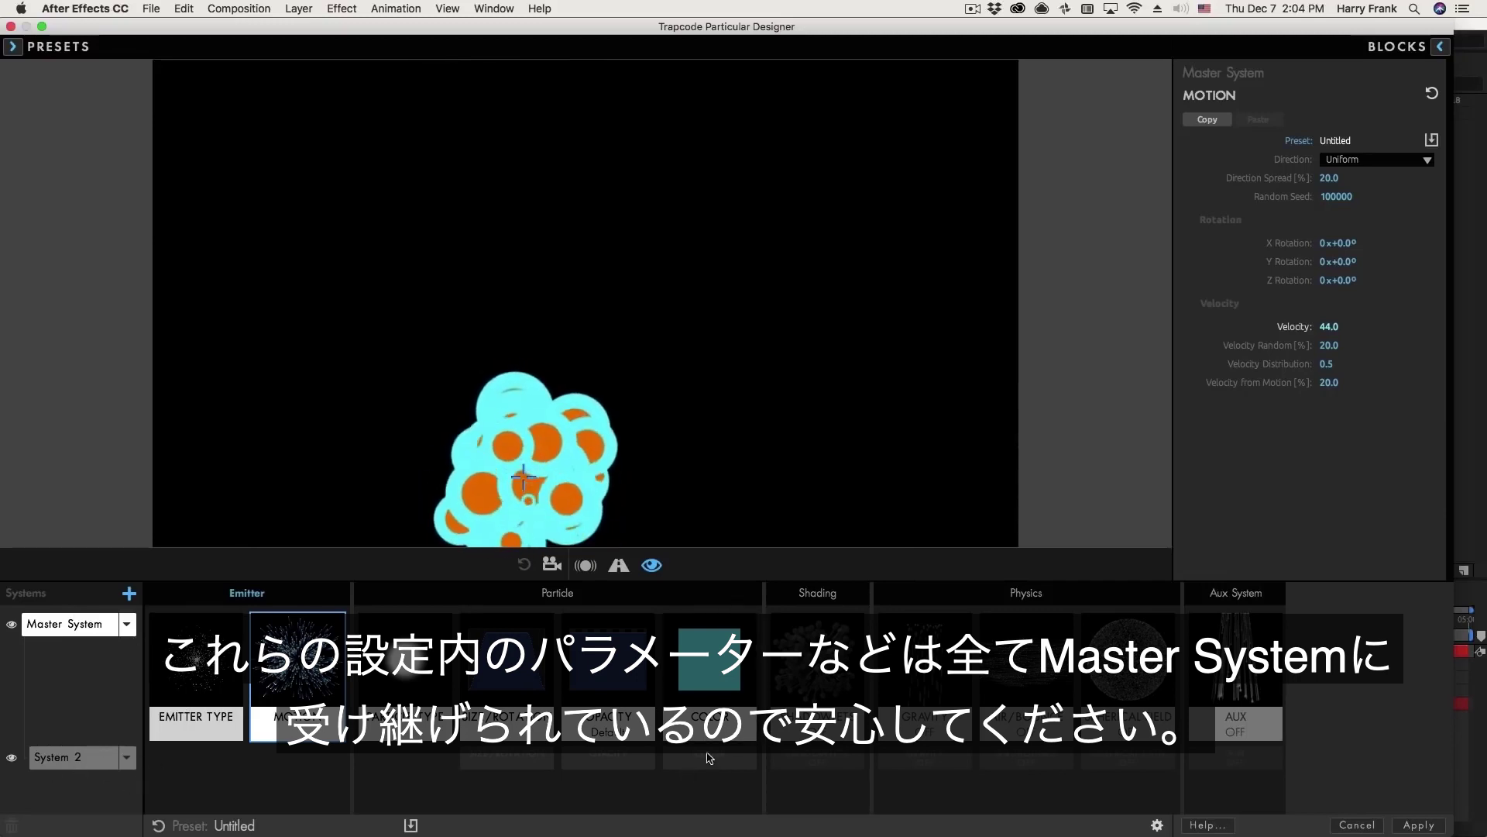
click(608, 766)
click(639, 732)
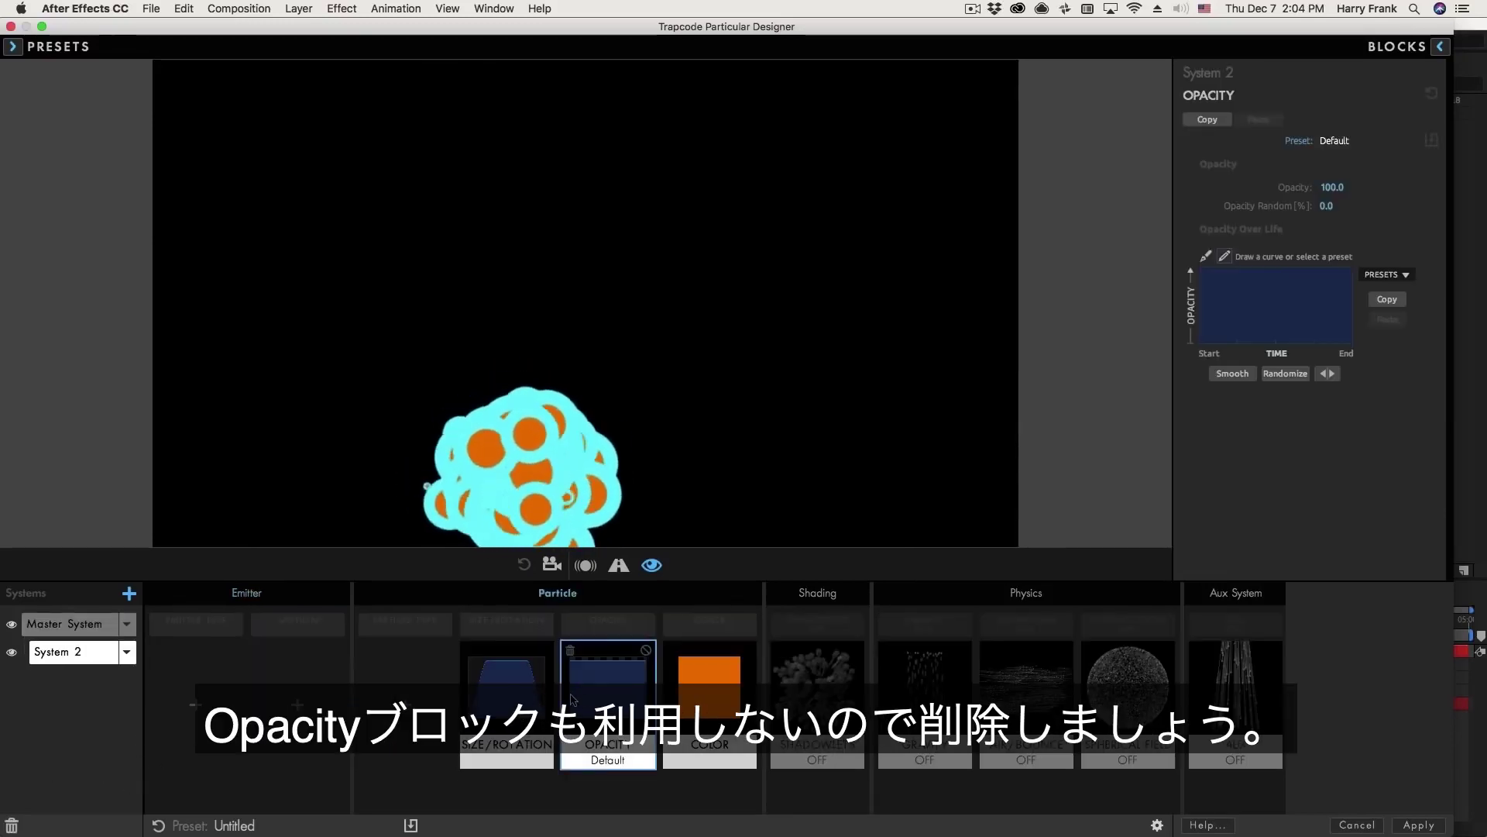
key(Delete)
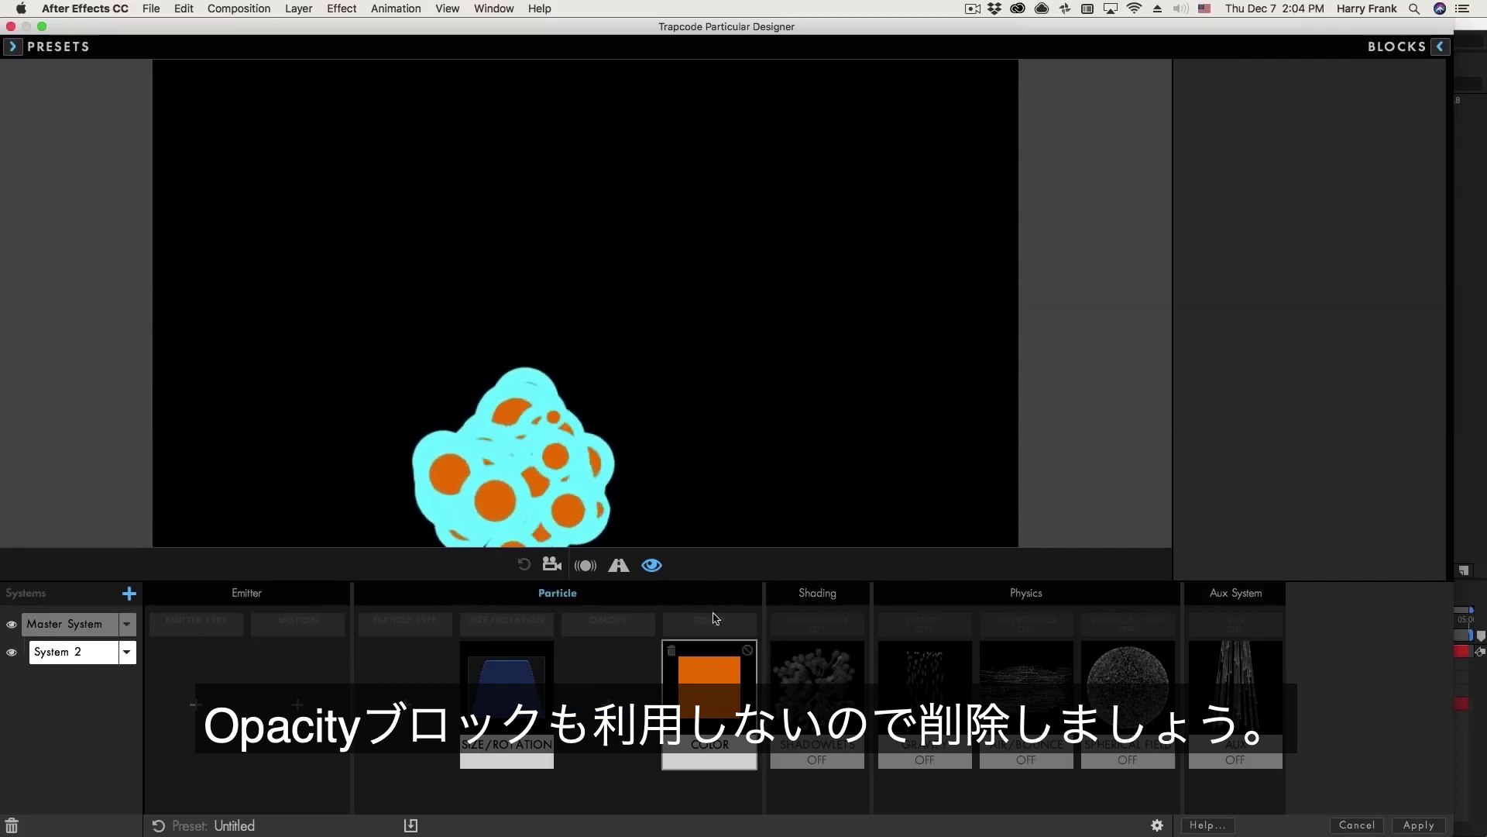
- Change Set Color in System 2's Color block to Random from Gradient and preview the multicolored particles
click(685, 679)
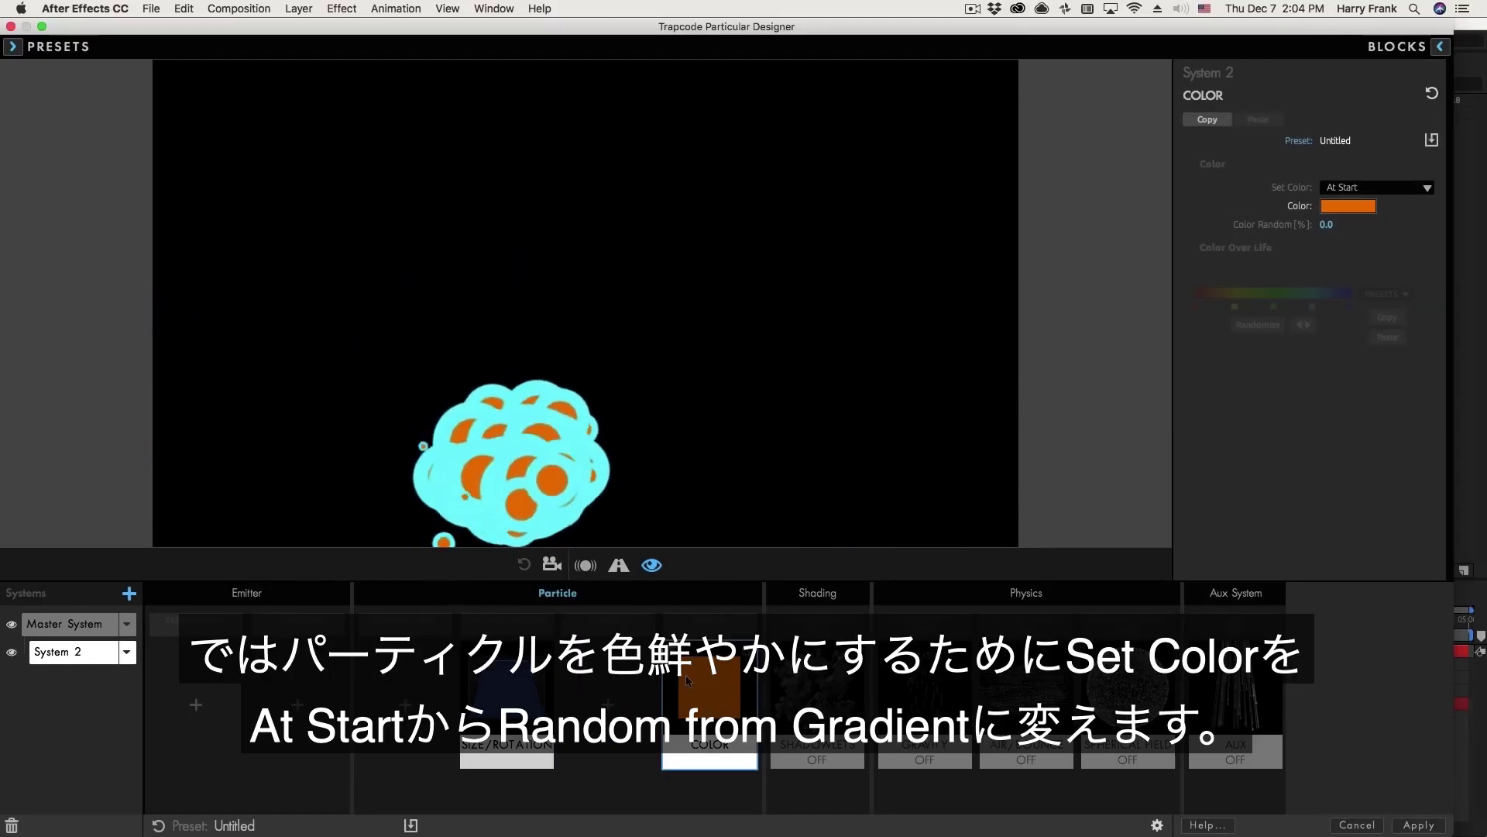
click(1348, 187)
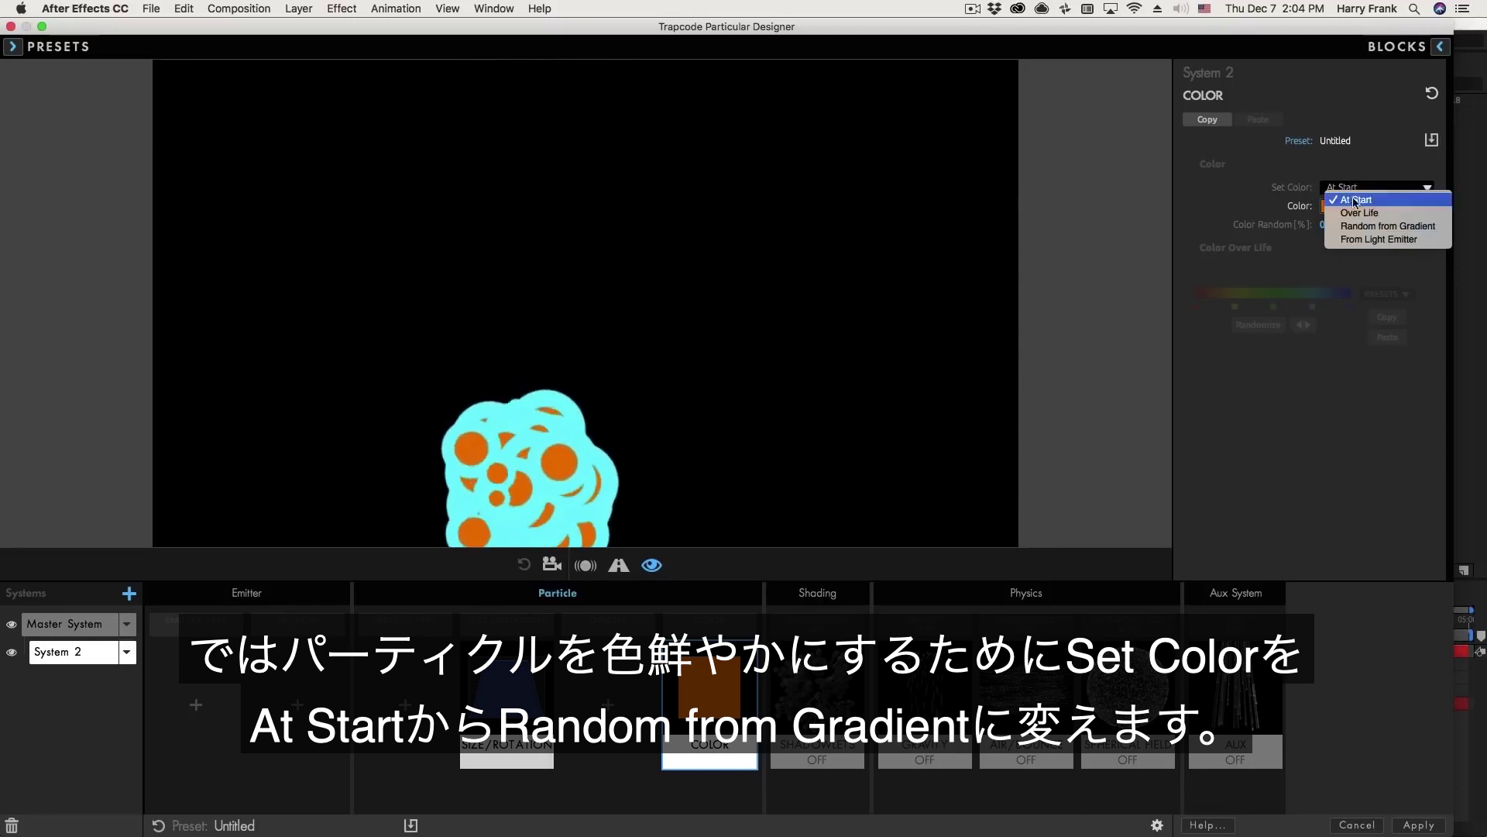
click(1349, 165)
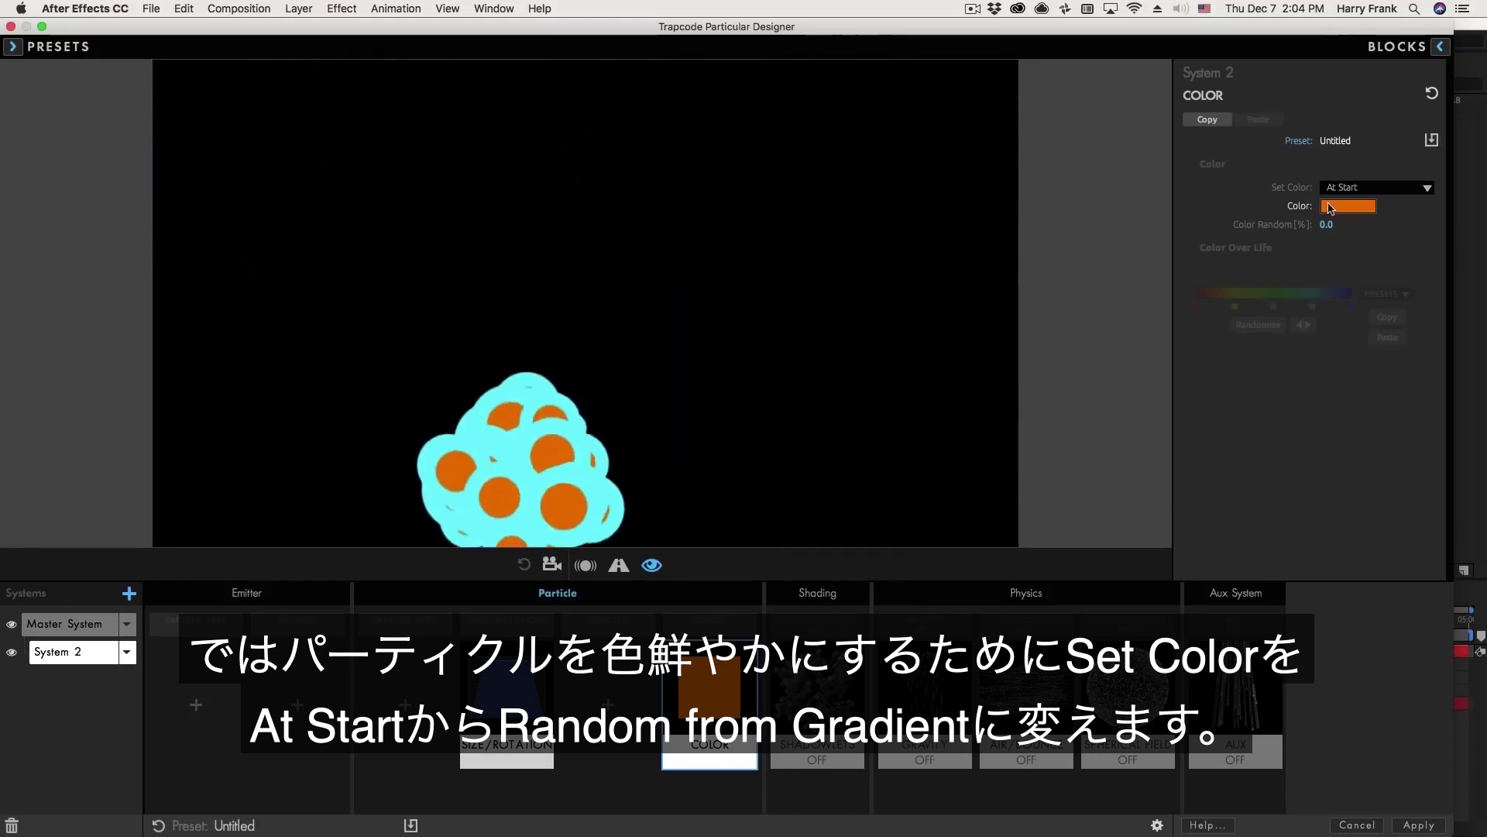
click(1371, 188)
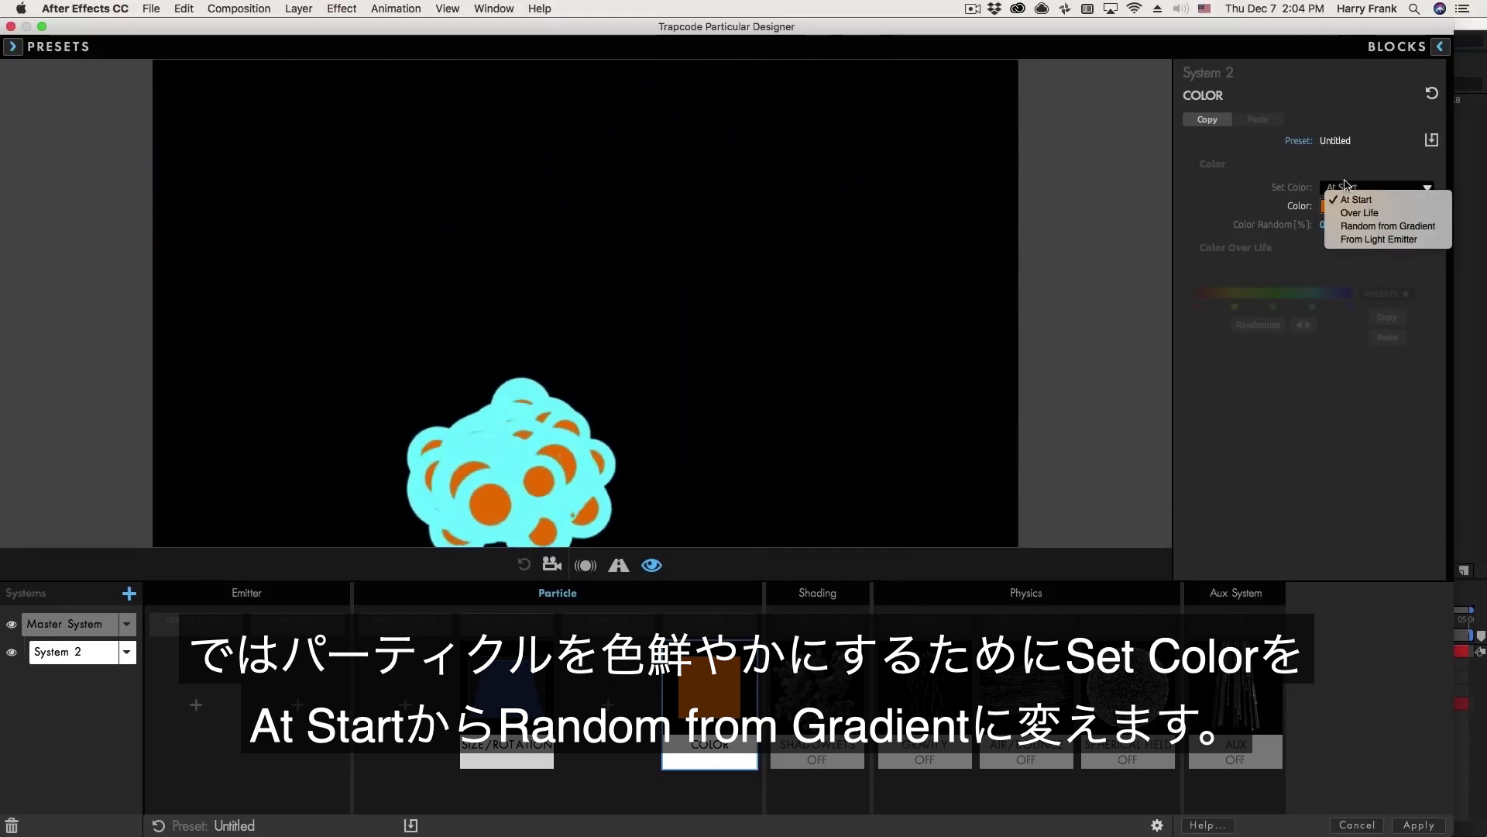
click(1363, 226)
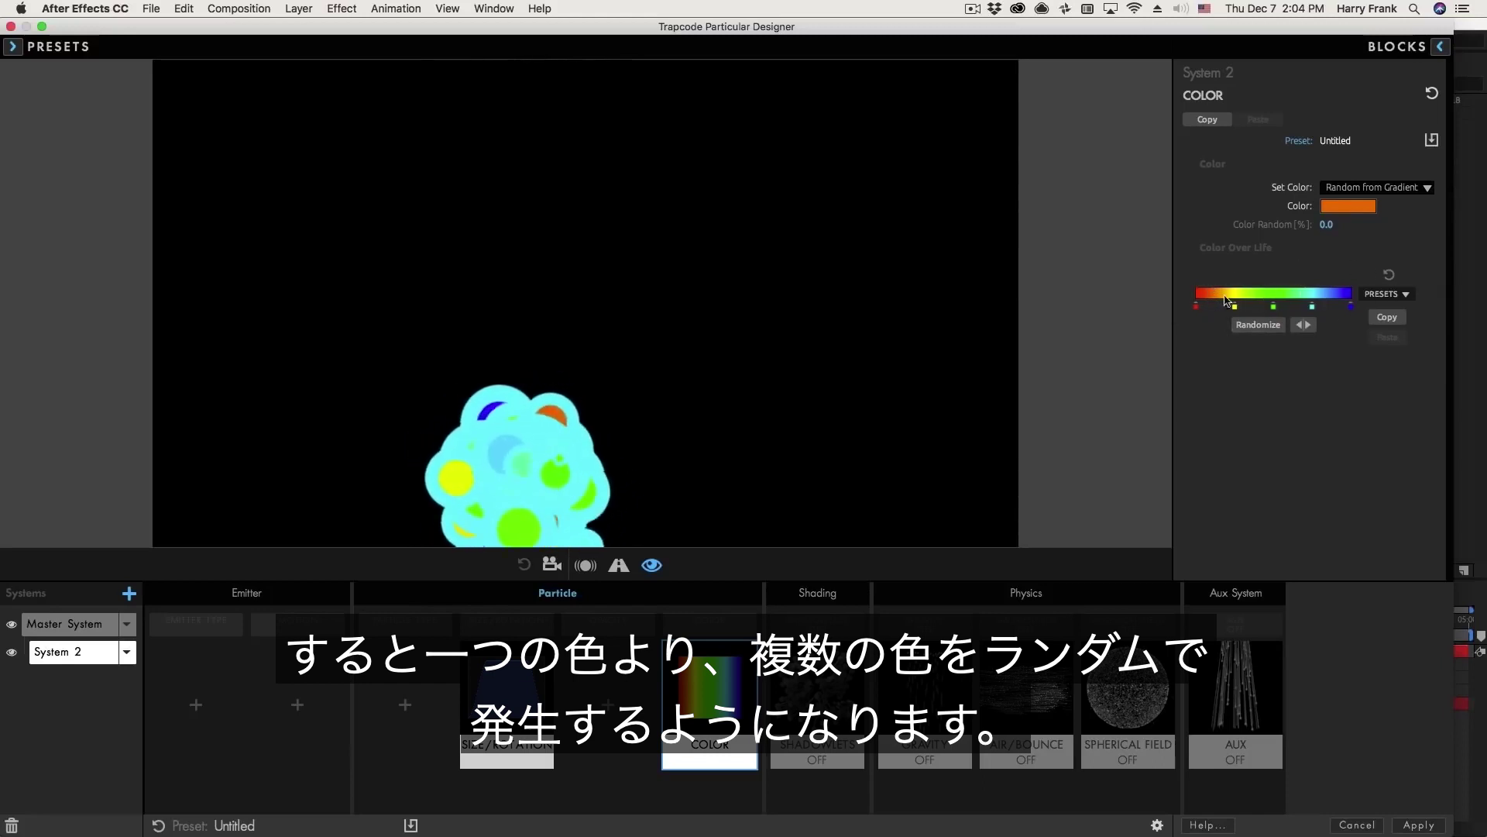
mouse_move(535, 427)
mouse_down()
mouse_move(458, 382)
mouse_move(543, 443)
mouse_move(677, 464)
mouse_move(797, 402)
mouse_up()
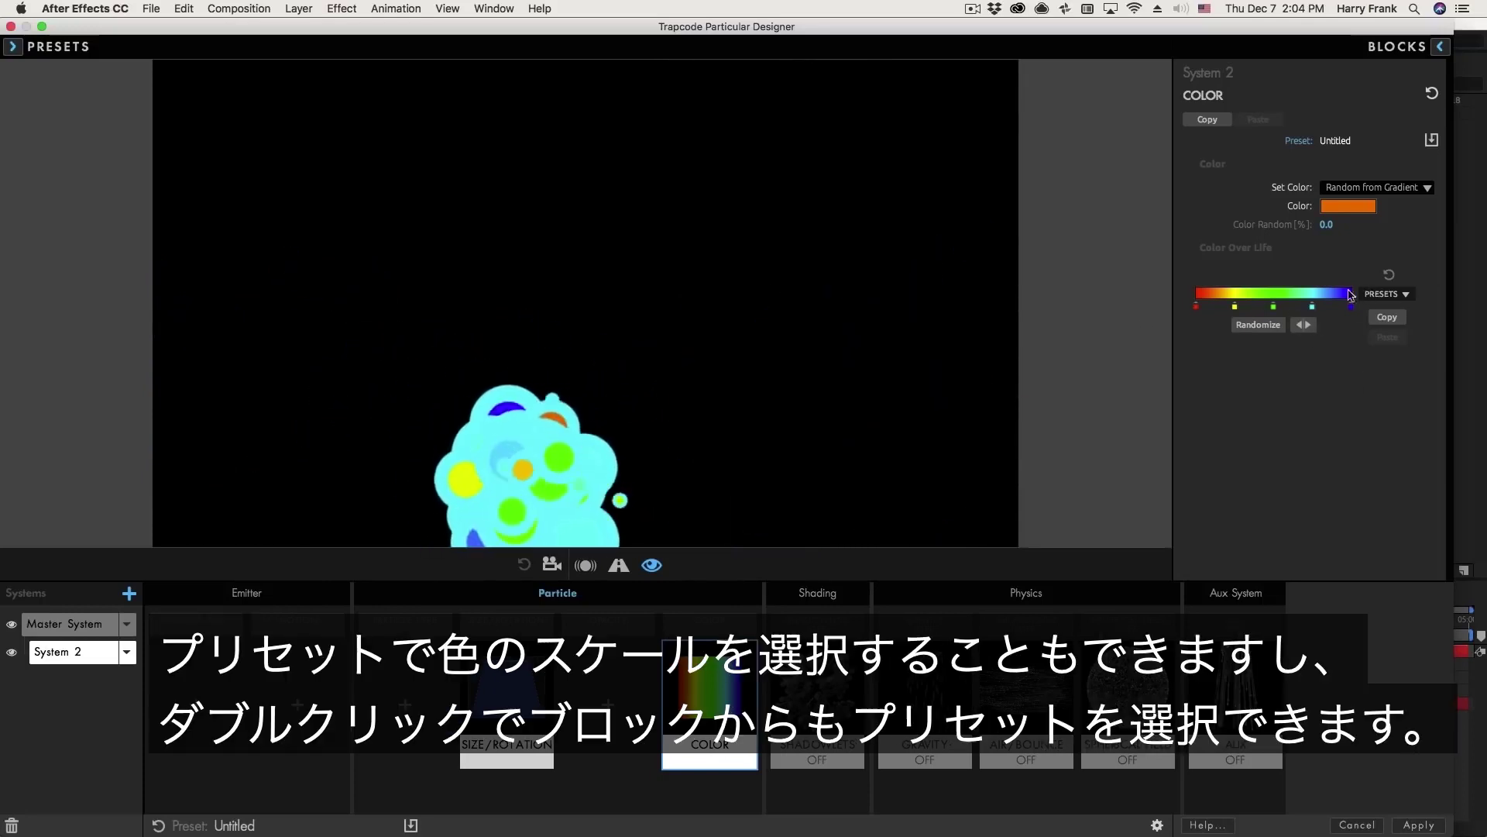
- Give System 2 the Santa Fe color preset, and apply the Designer settings to preview the animation
click(1386, 293)
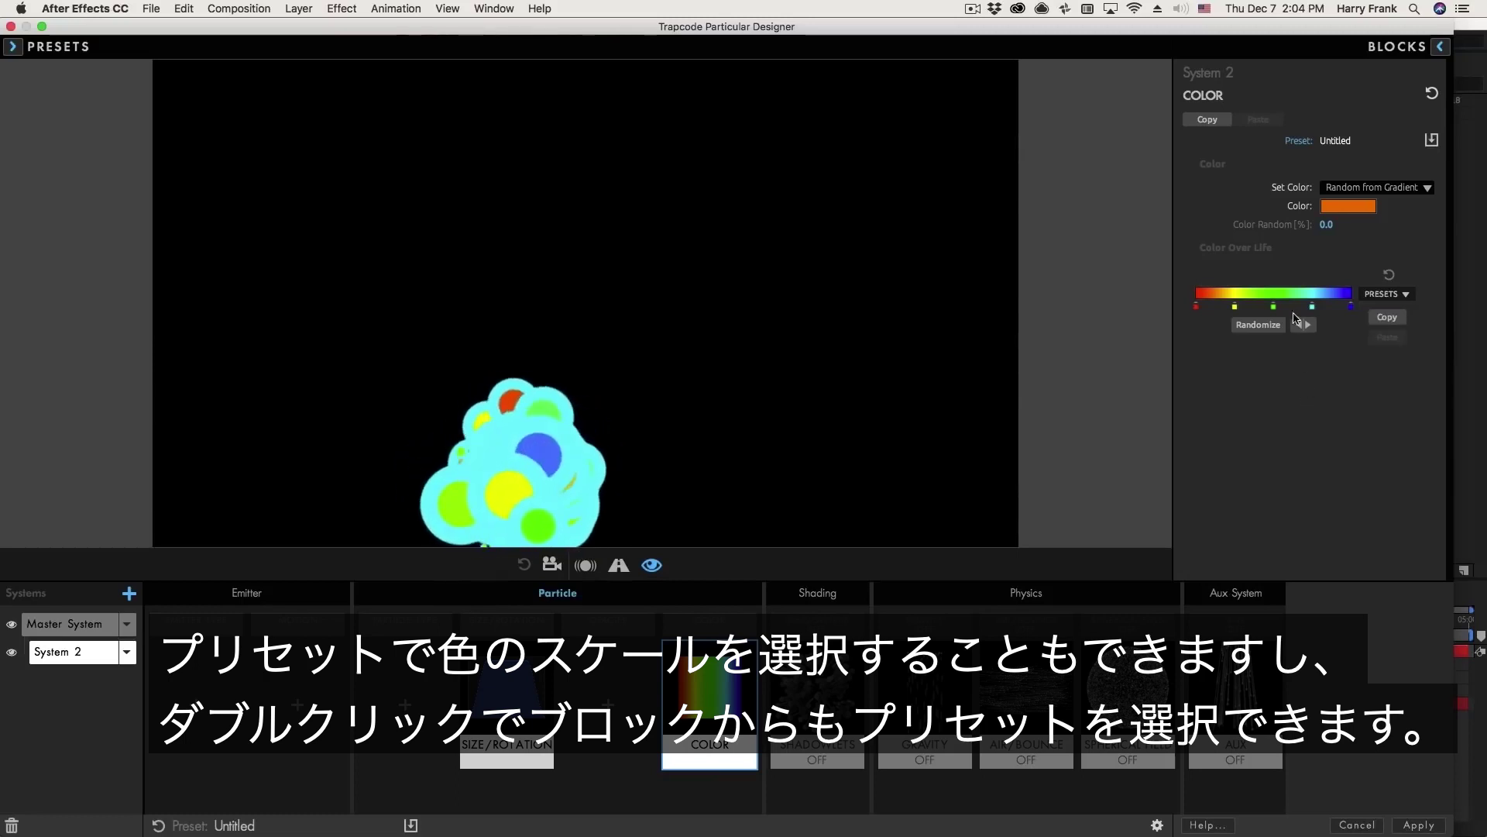
double_click(695, 697)
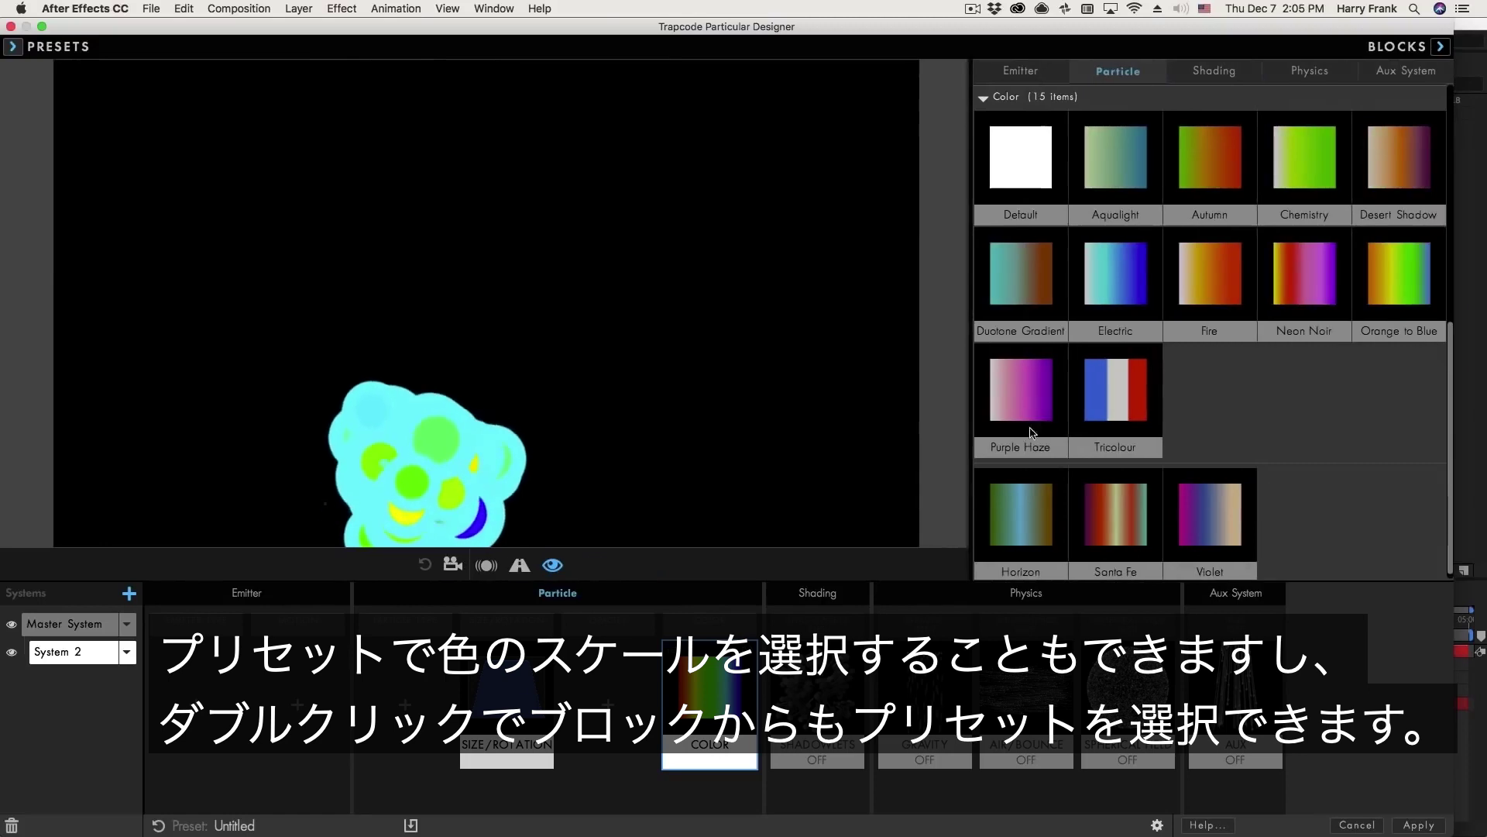
click(1012, 272)
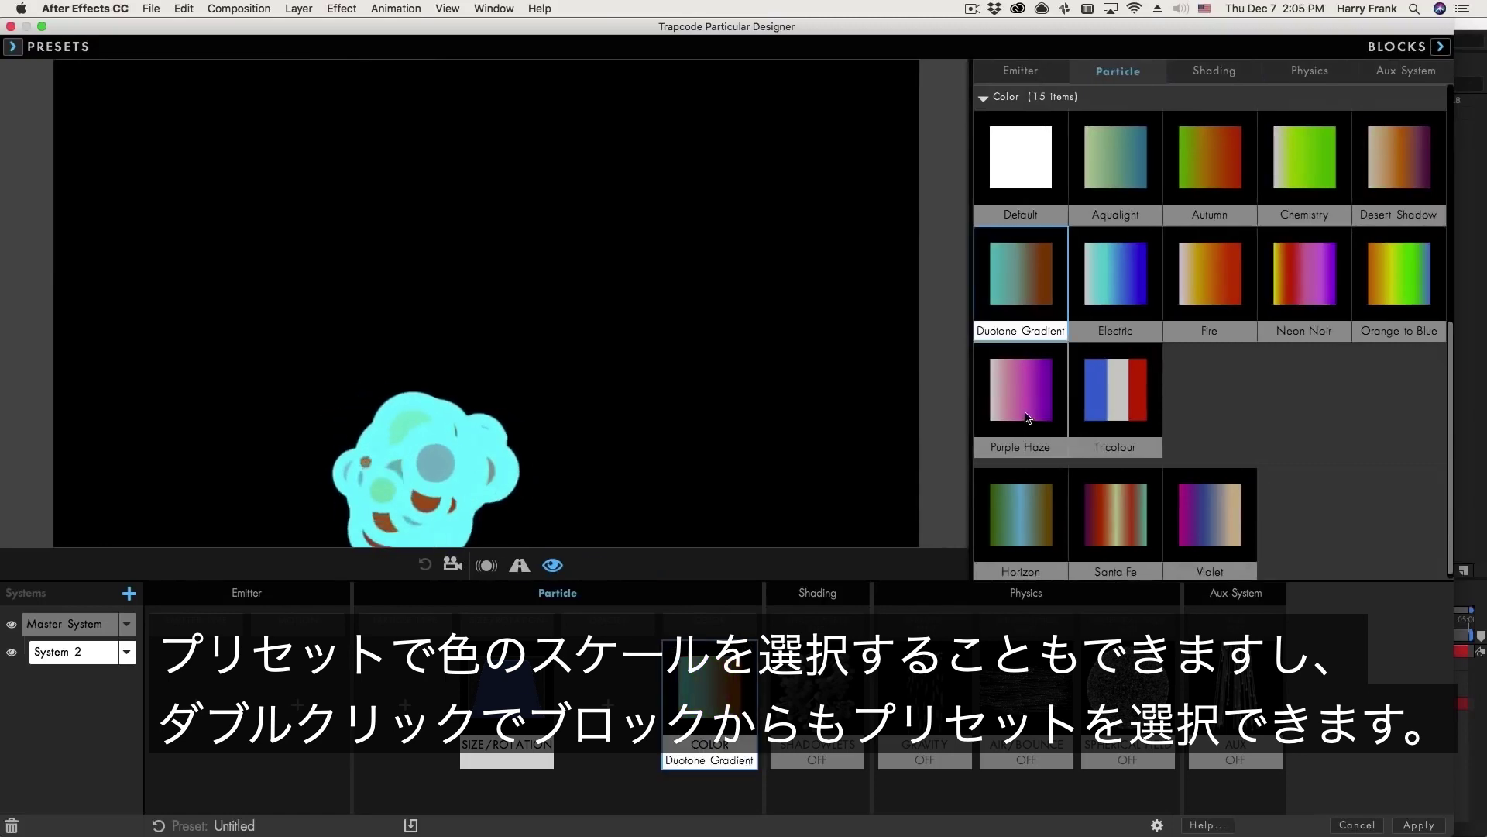
double_click(1109, 520)
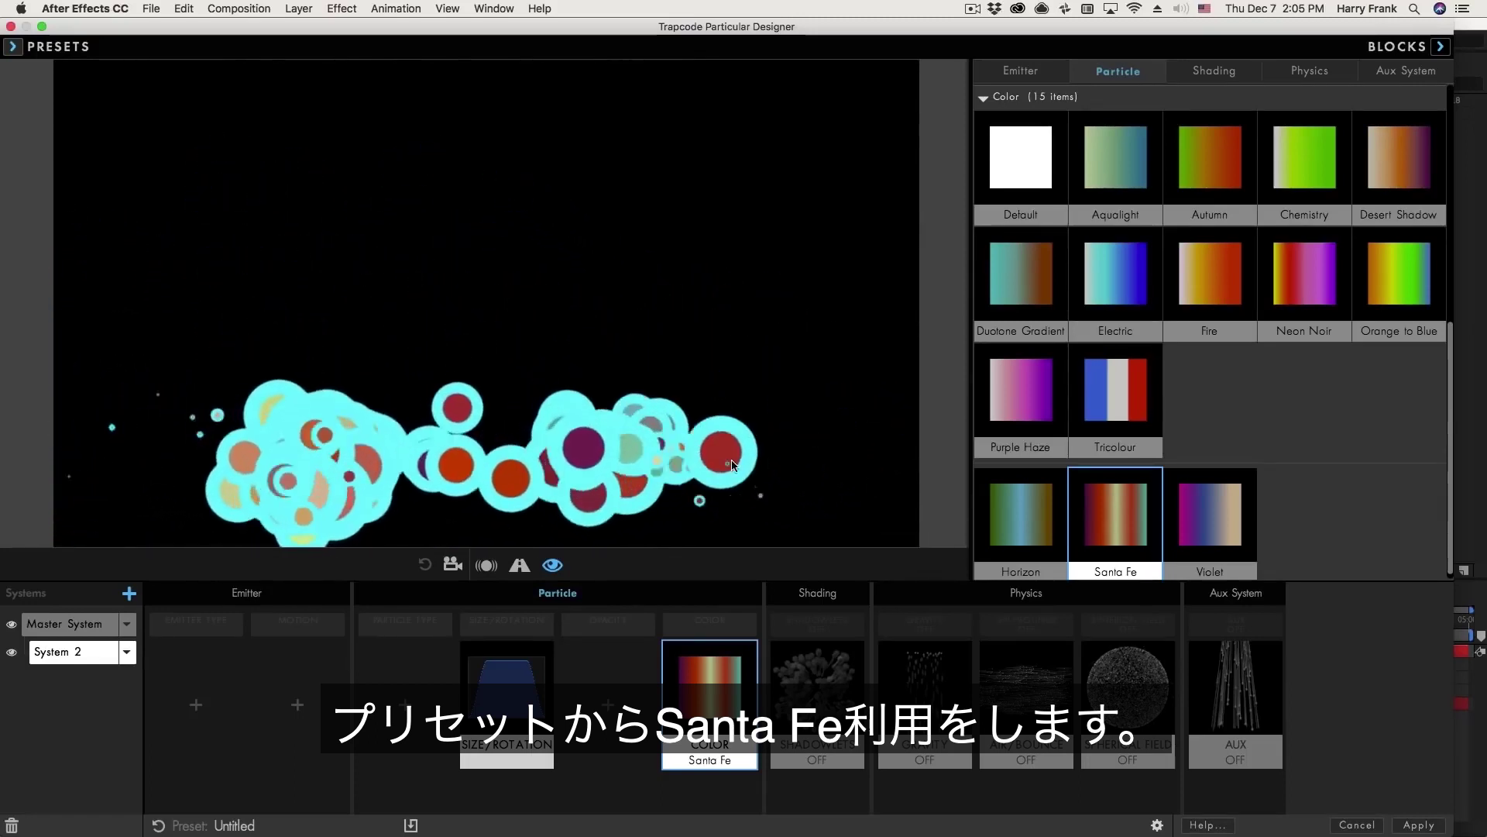
click(705, 699)
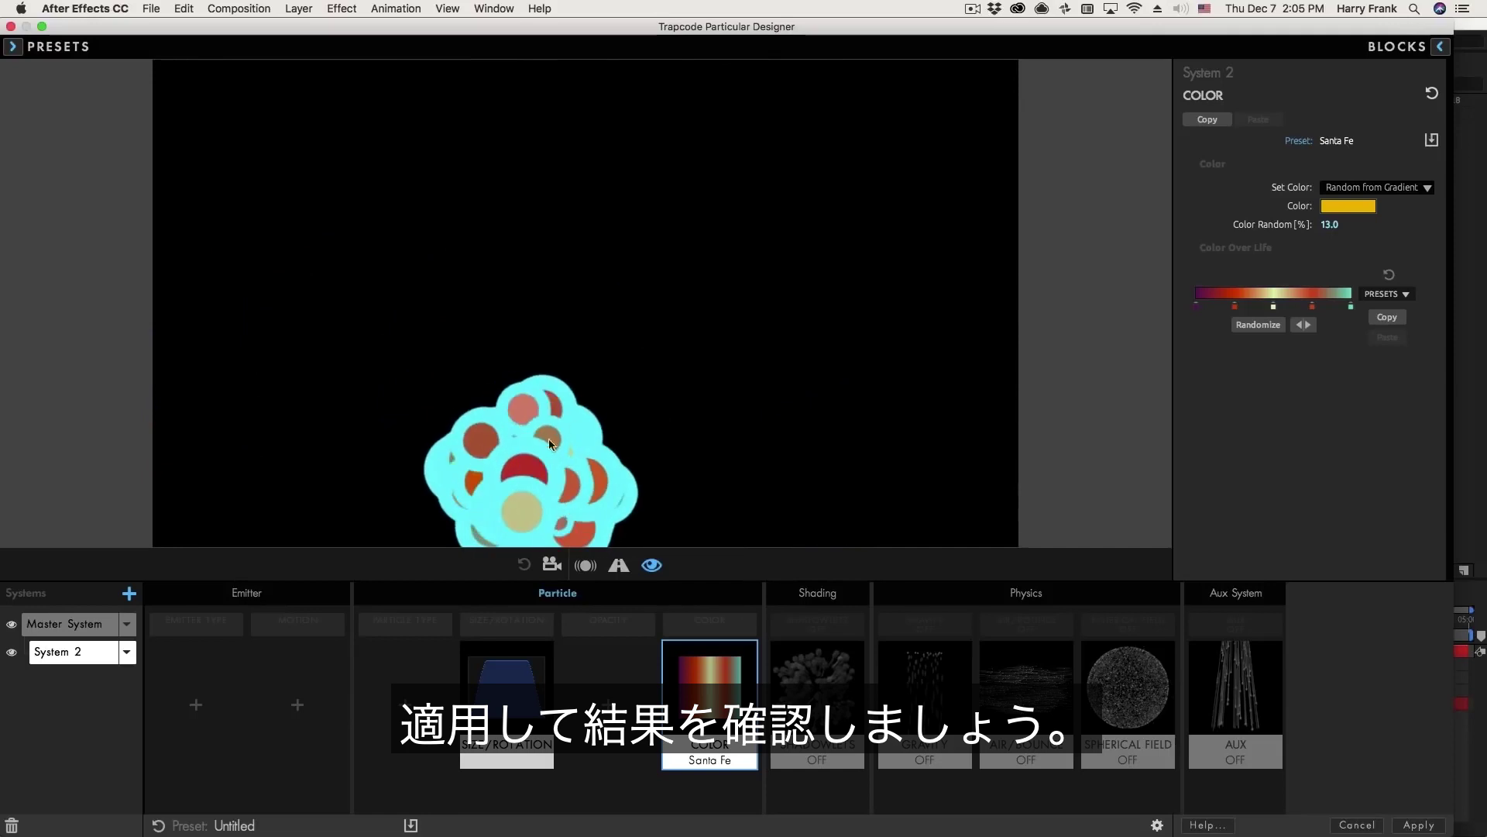
click(1416, 825)
key(space)
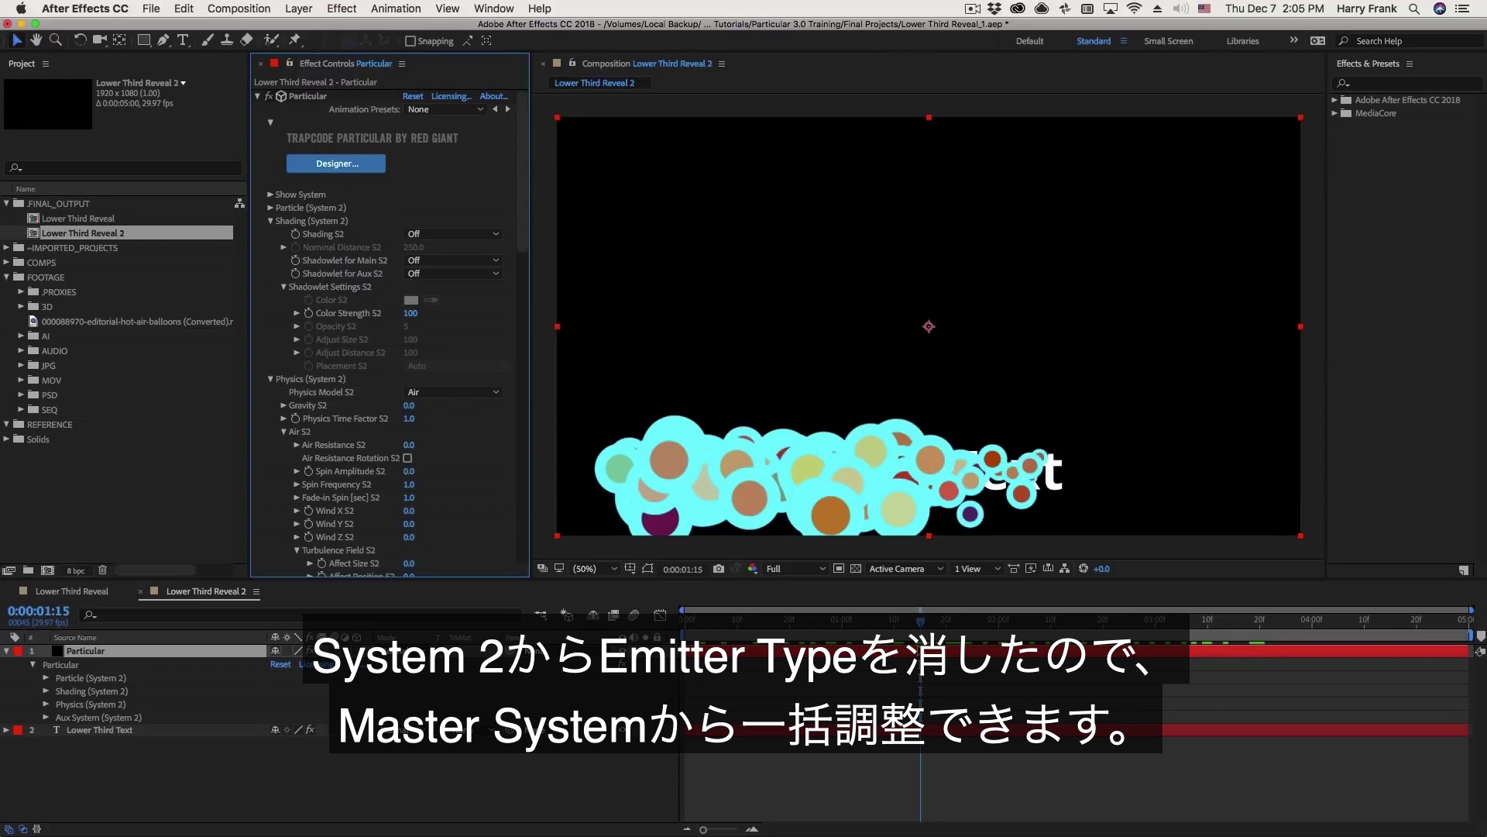
- Reopen the Designer, select the Master System and apply, making its parameters available in the effect controls
click(335, 164)
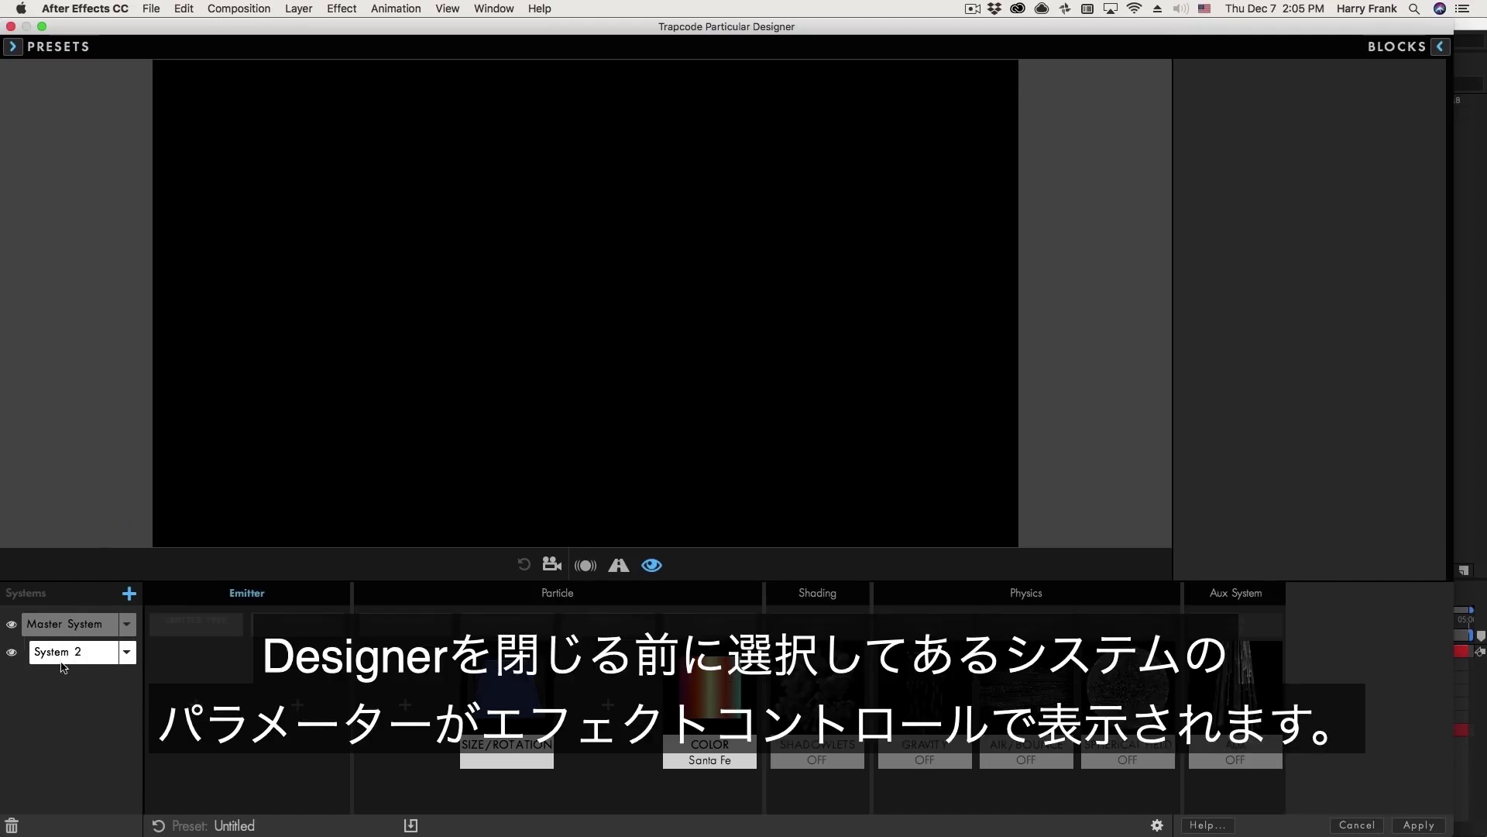
click(1420, 827)
click(74, 627)
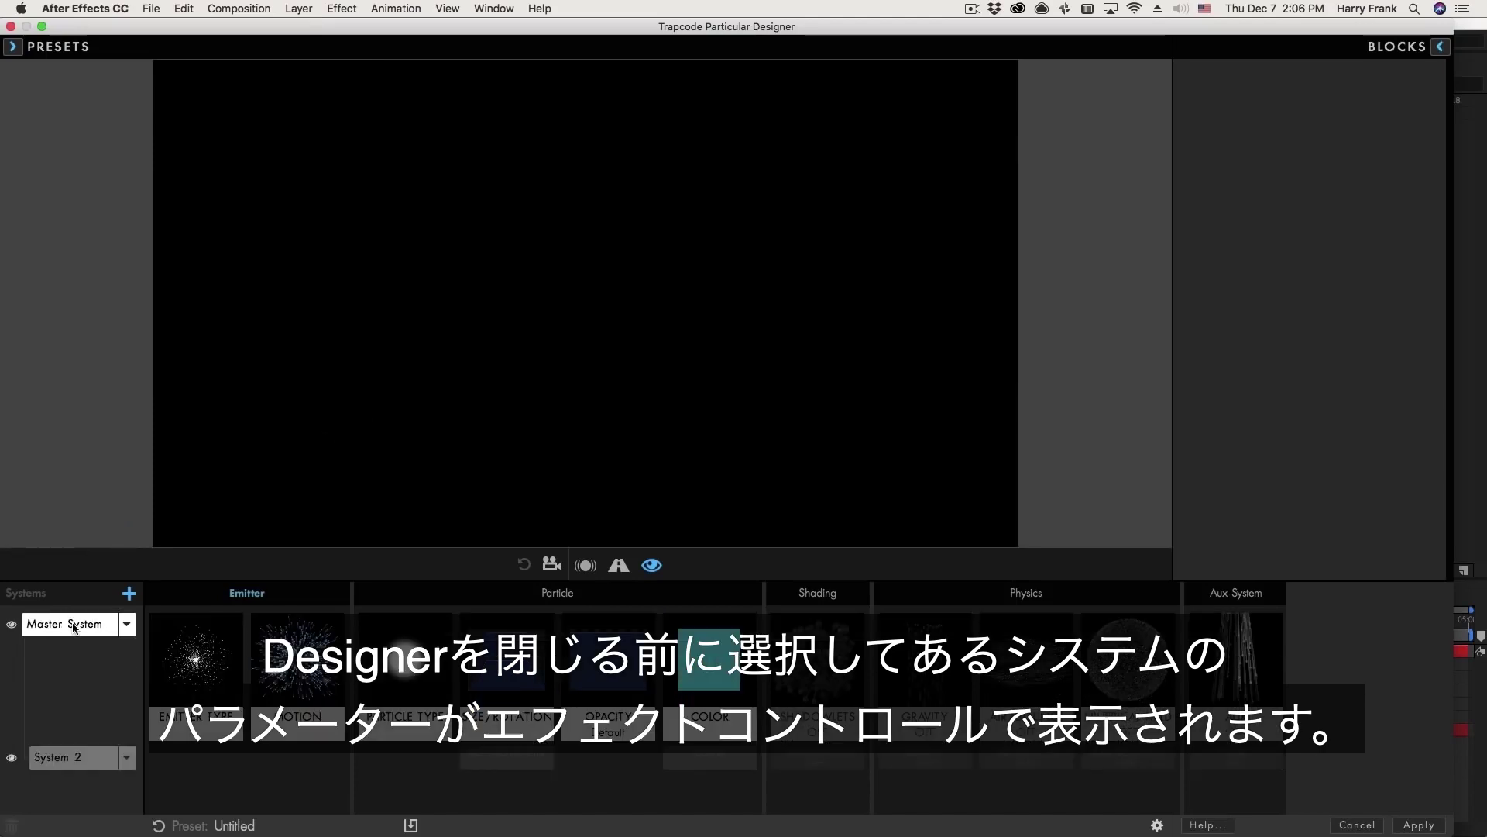
- Apply the Designer settings, expand Show System, and switch the displayed parameters to System 2 and back to the Master System
click(1420, 826)
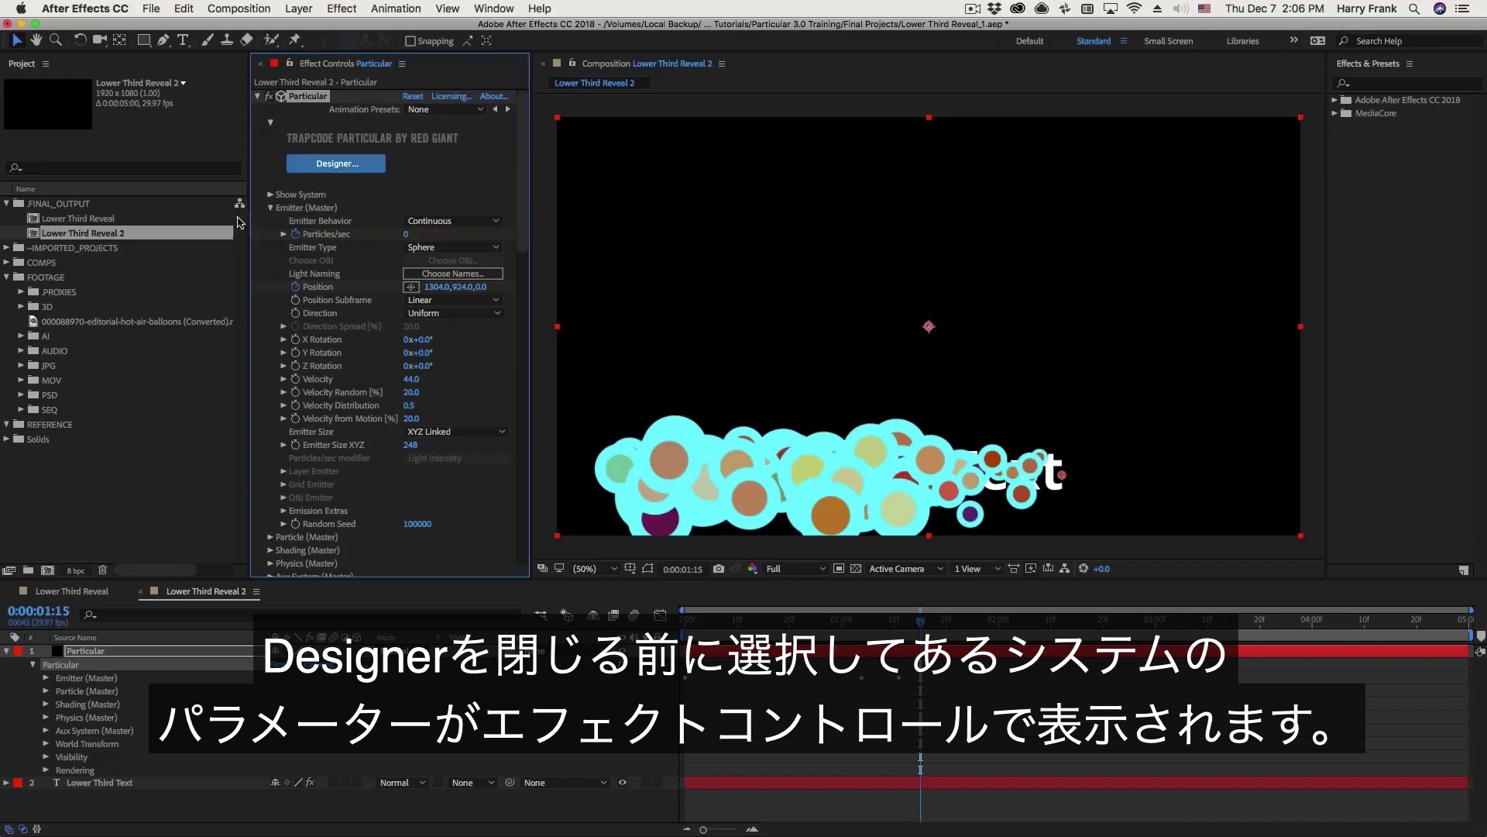
click(270, 208)
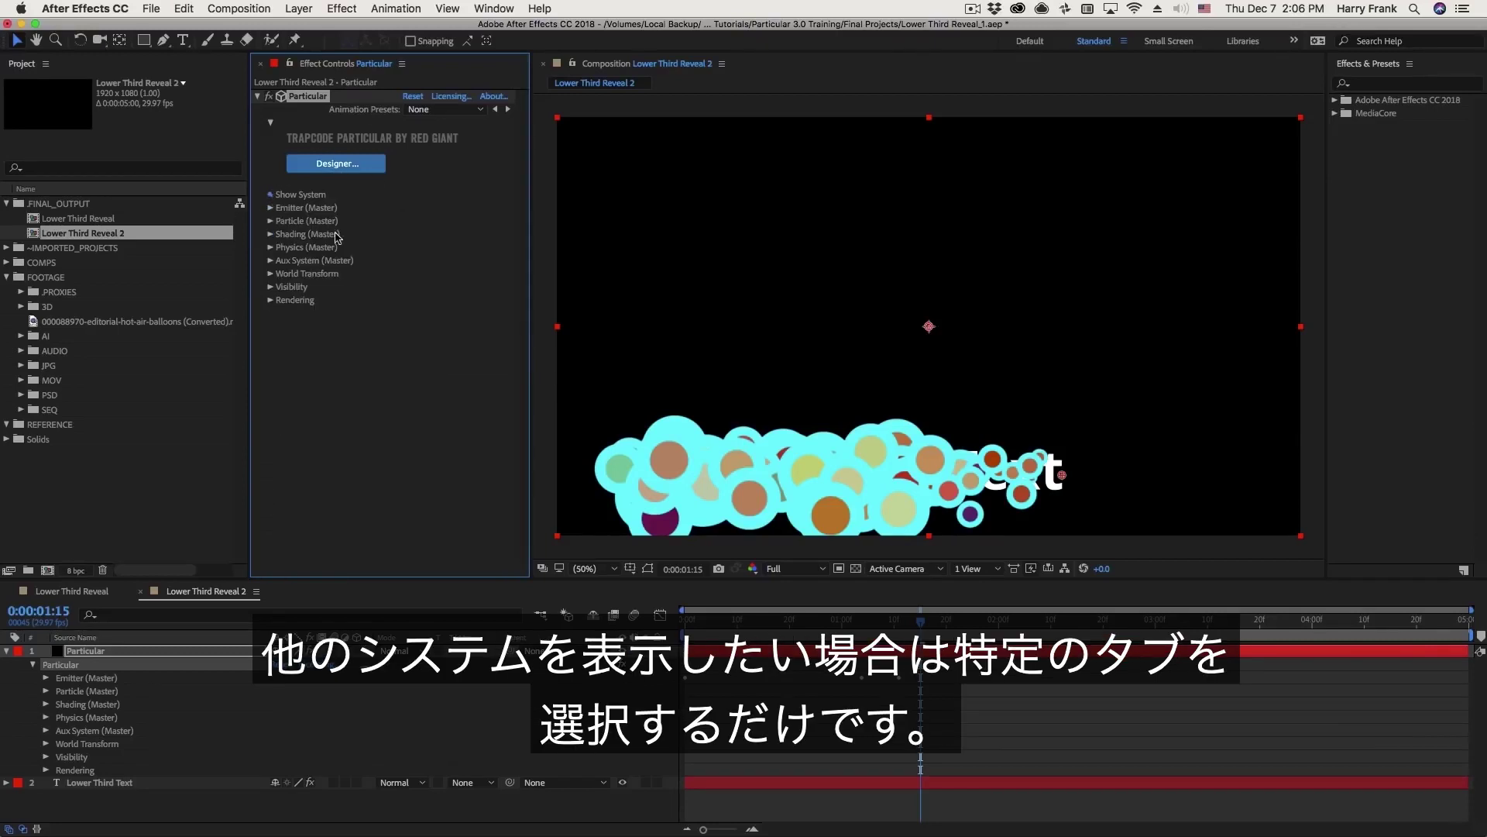
click(269, 194)
click(341, 230)
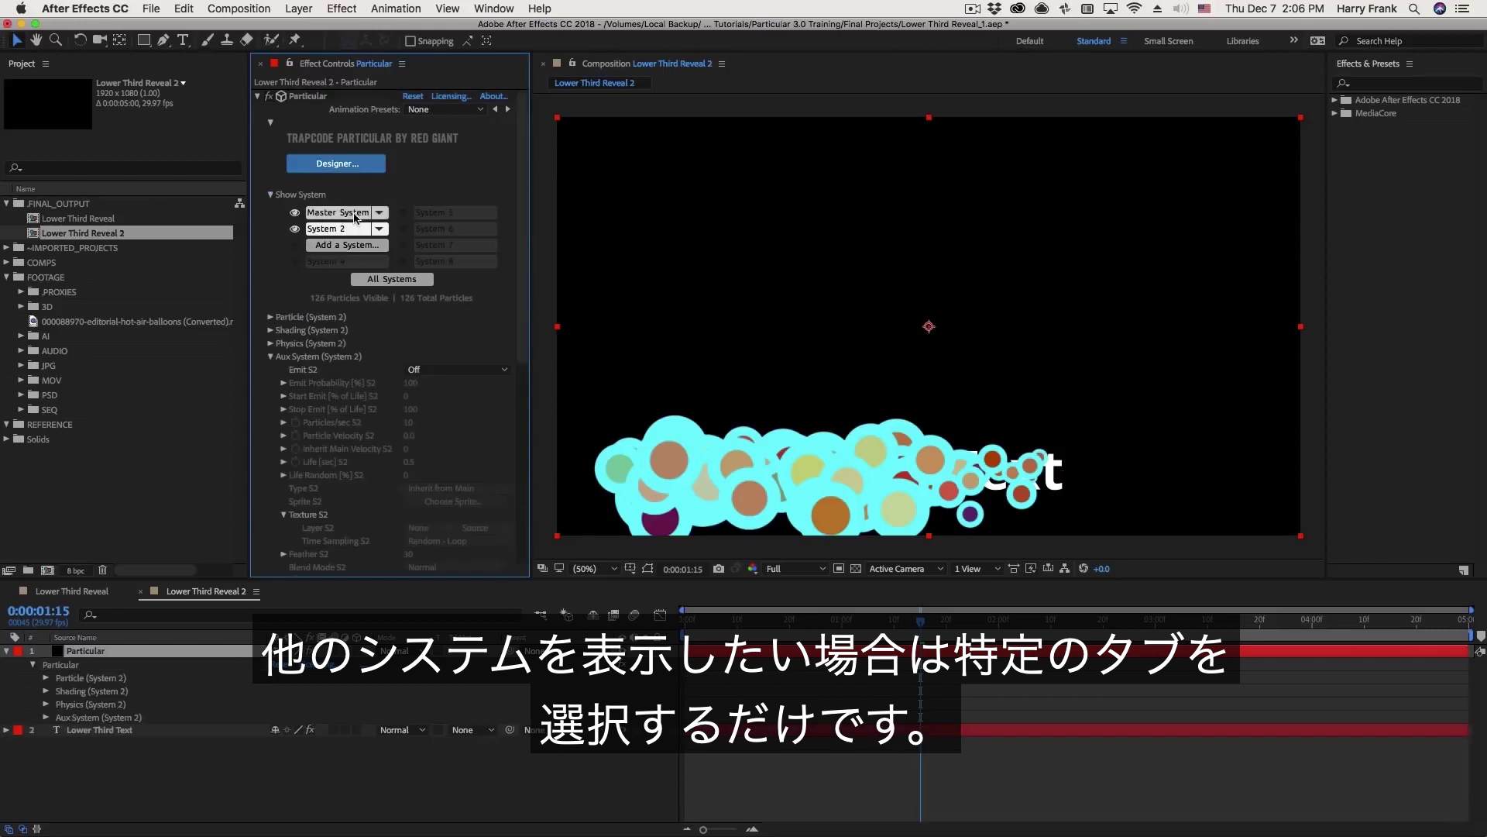
click(340, 212)
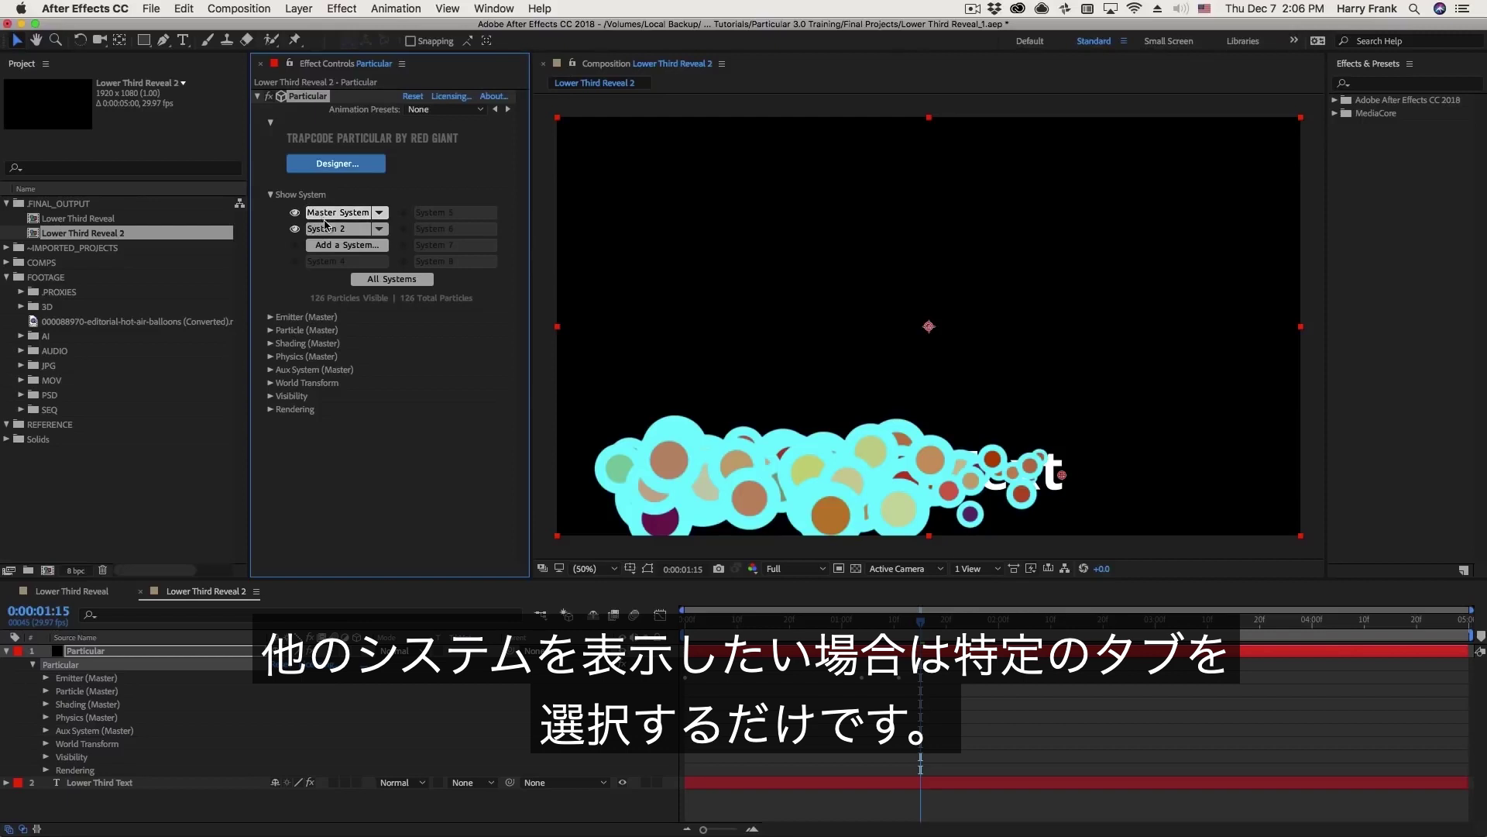
- Set the Master System's Particles/sec keyframe at 0:00:01:04 to 25 and preview the thinner particle stream
click(271, 316)
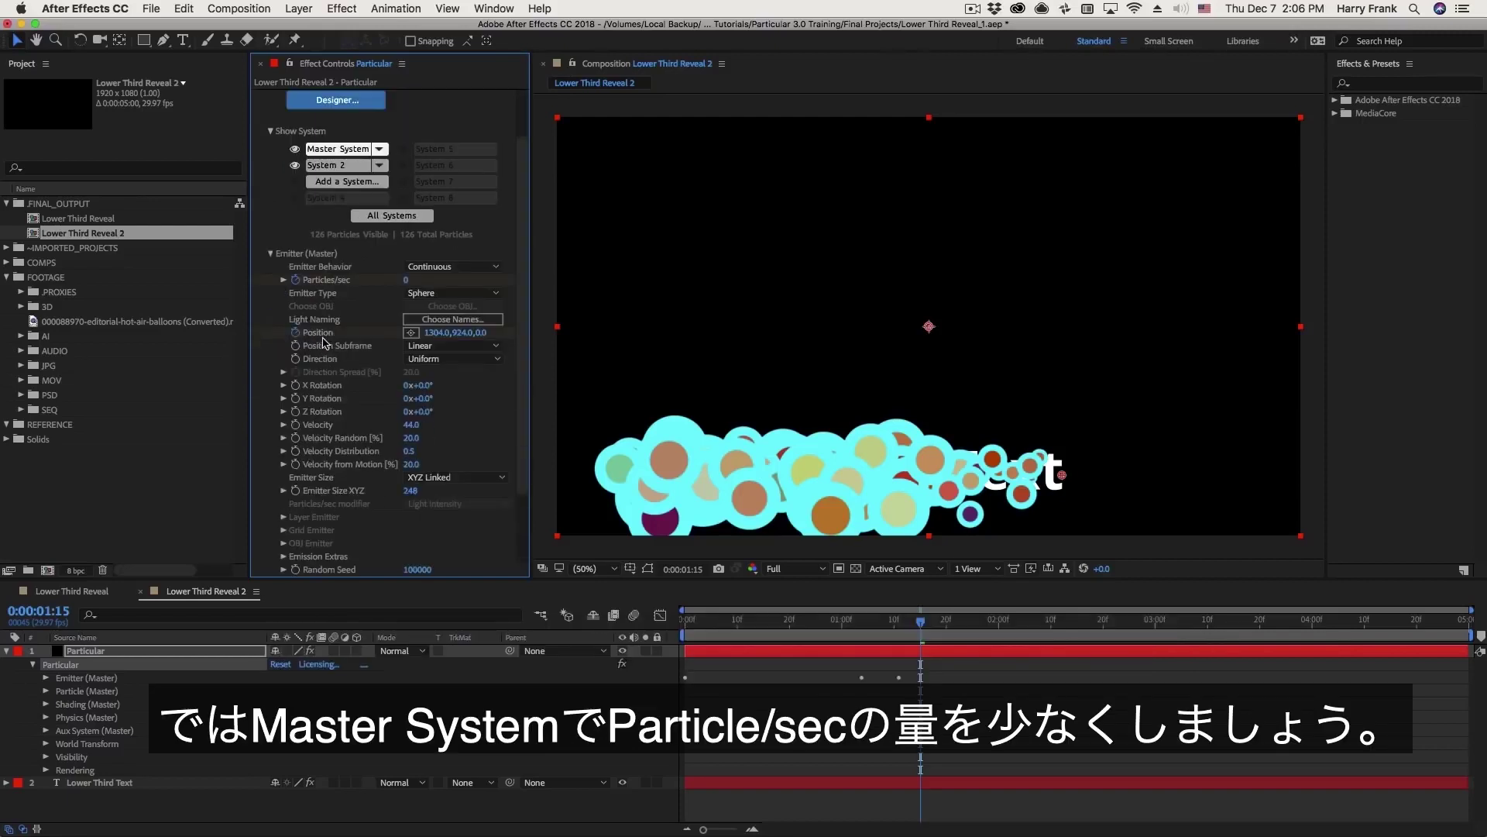
drag(876, 623, 856, 640)
key(Home)
key(u)
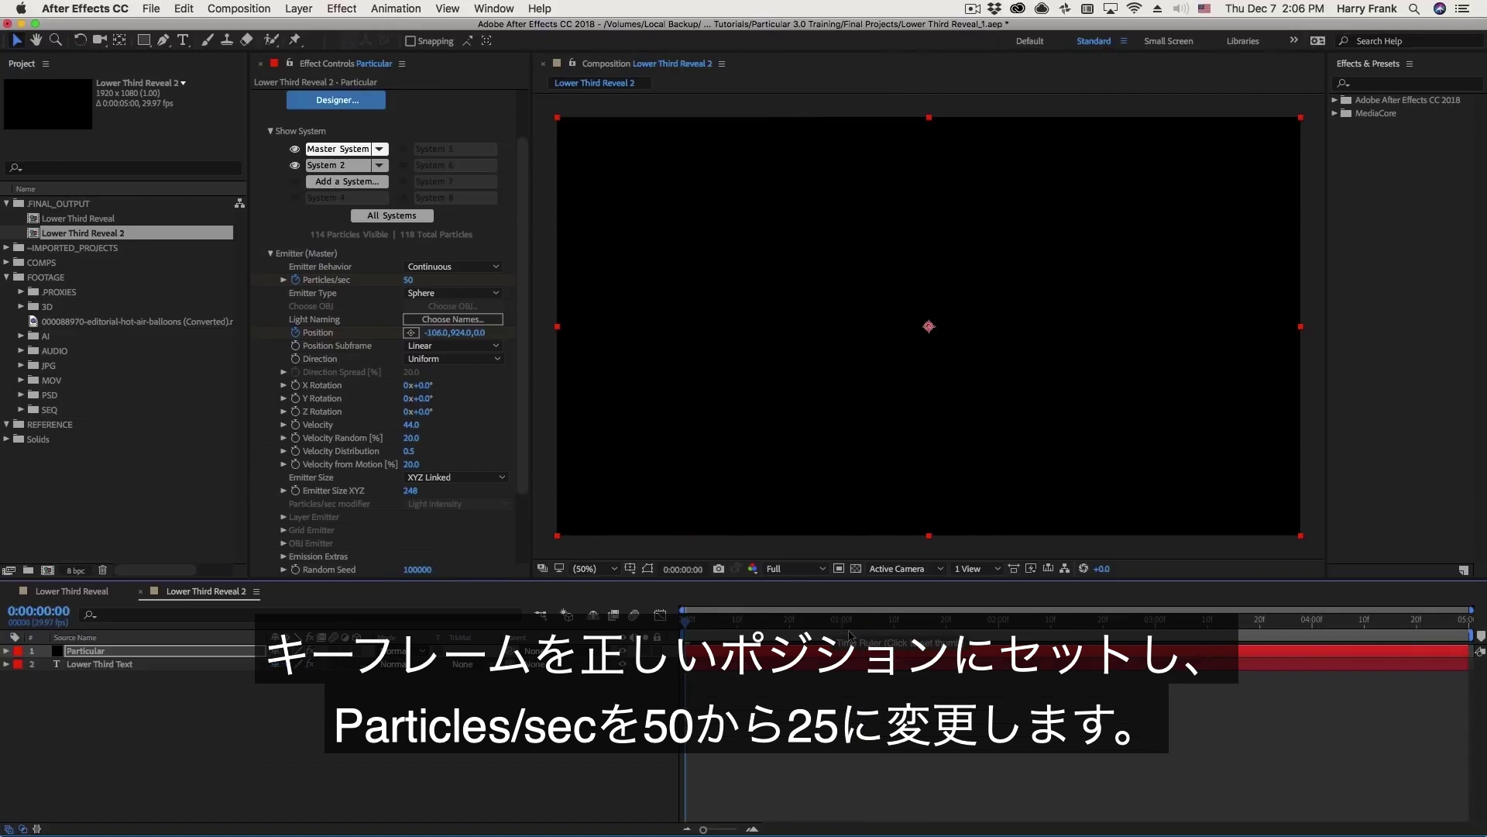
key(u)
click(862, 632)
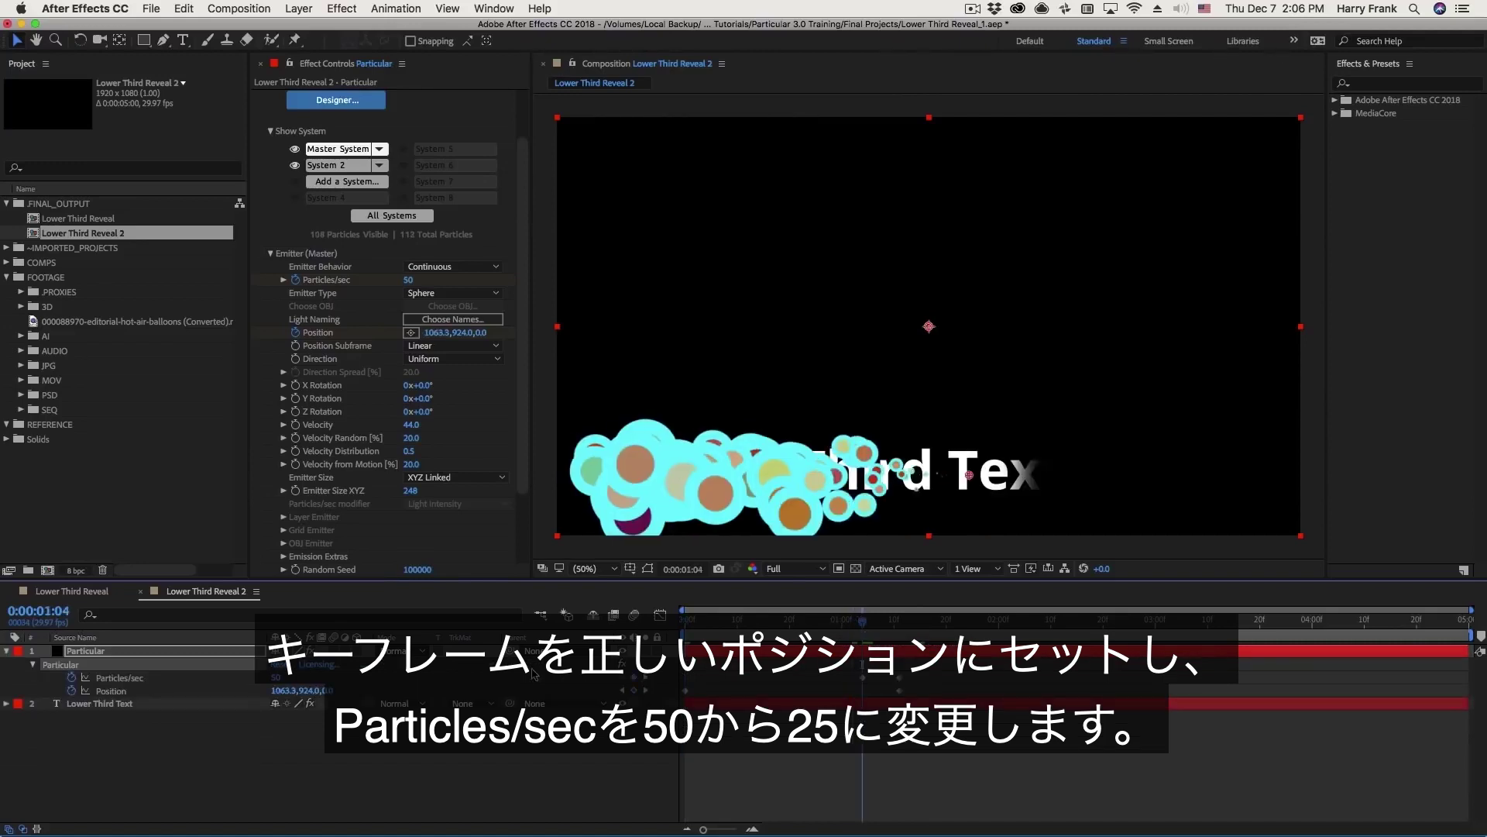
click(408, 280)
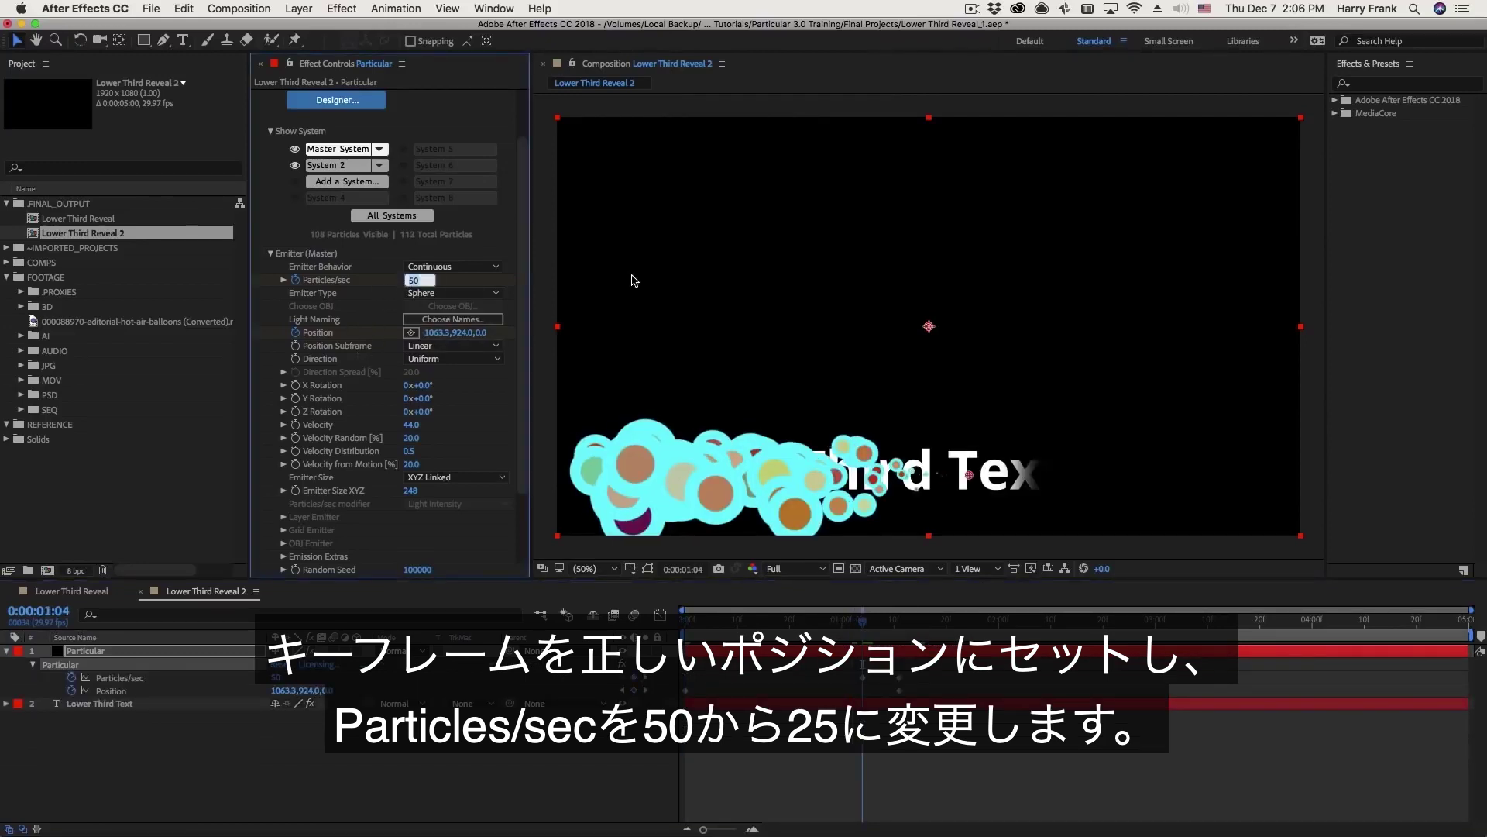
text(25)
key(Return)
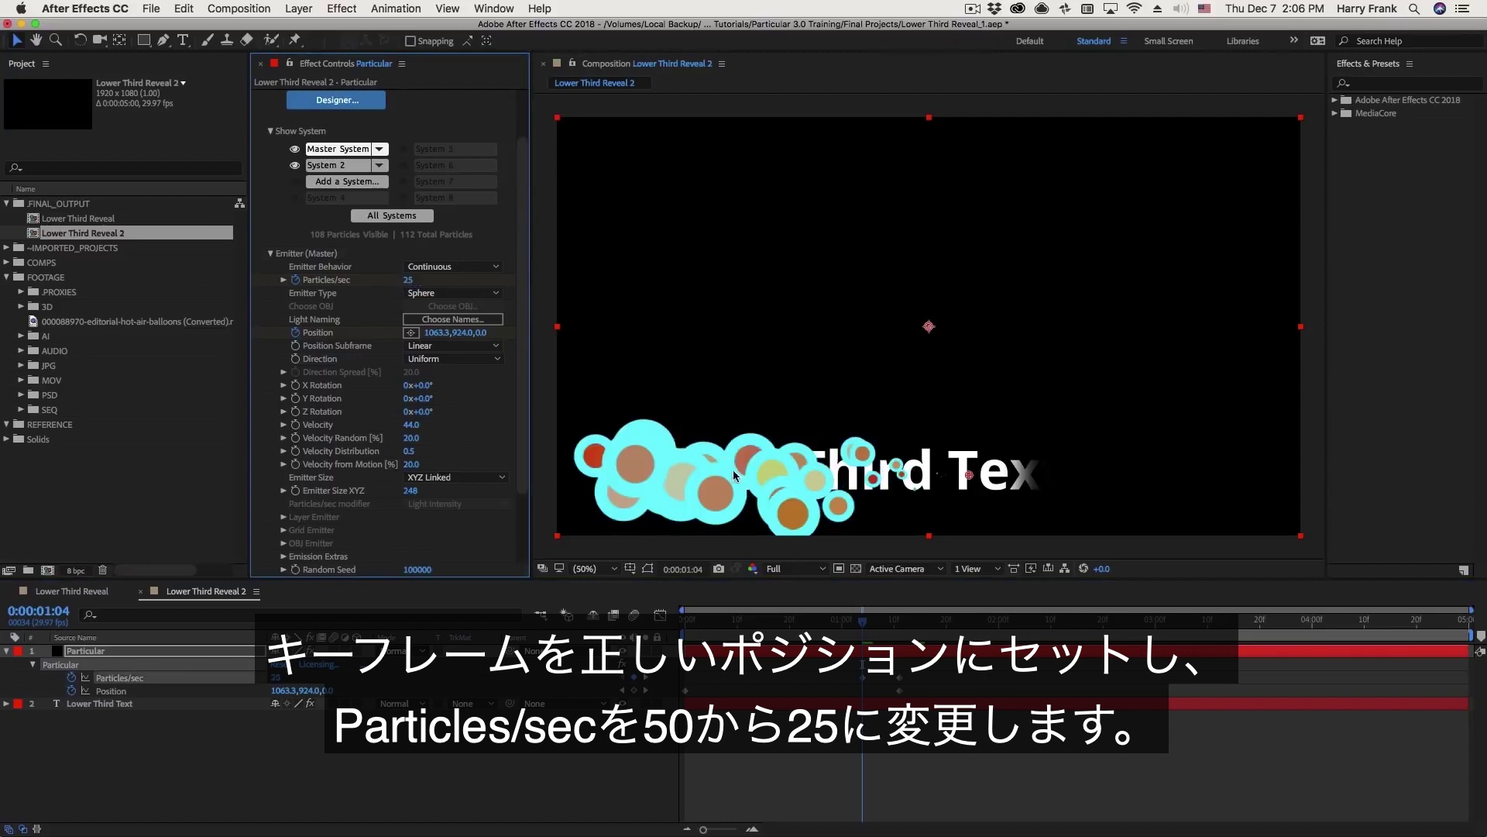
drag(710, 620, 999, 656)
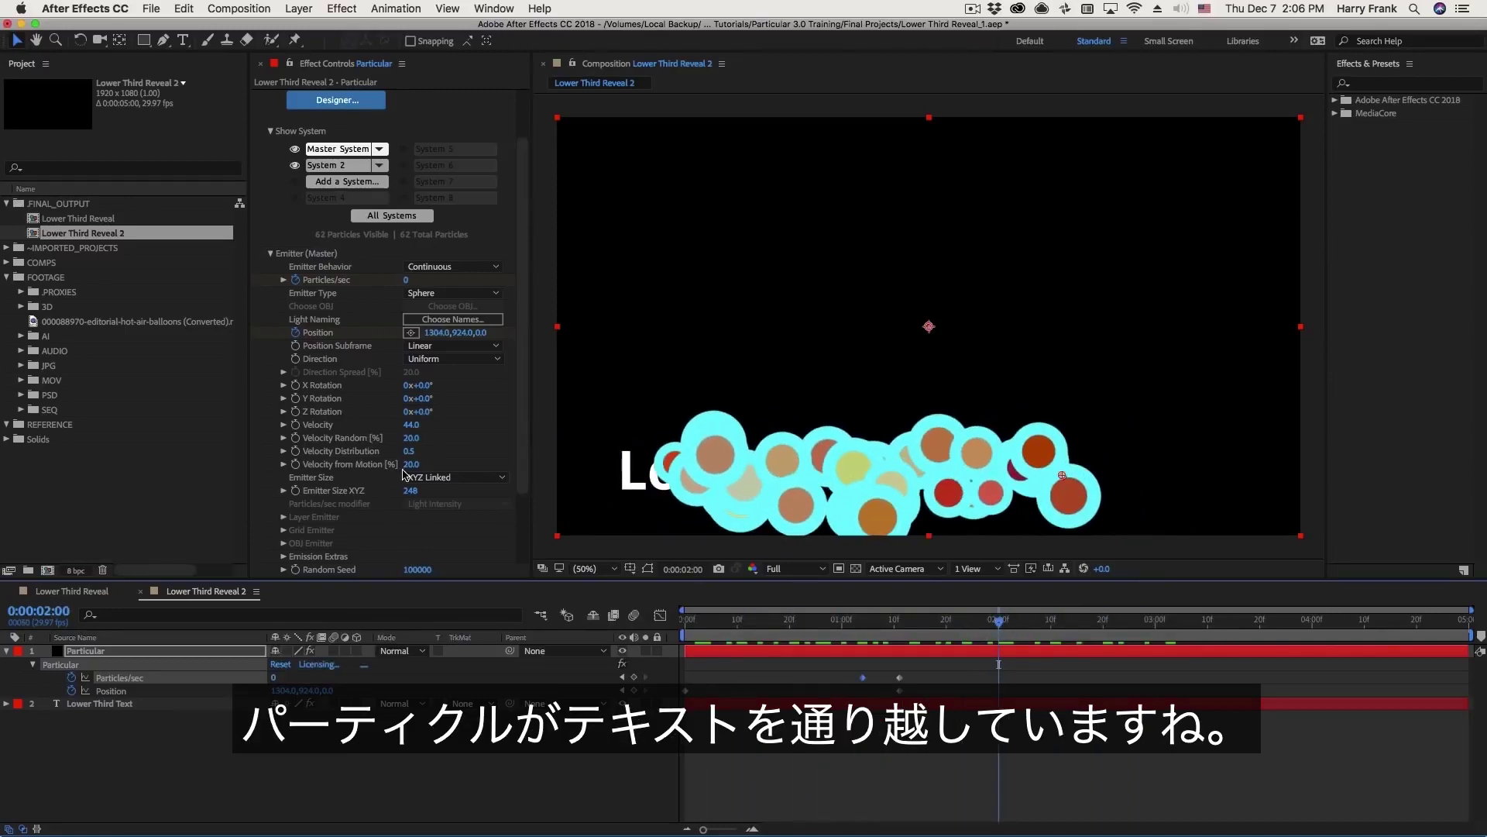
- Lower the Master System emitter's Velocity from Motion to 10% and scrub through the animation
drag(721, 623, 999, 647)
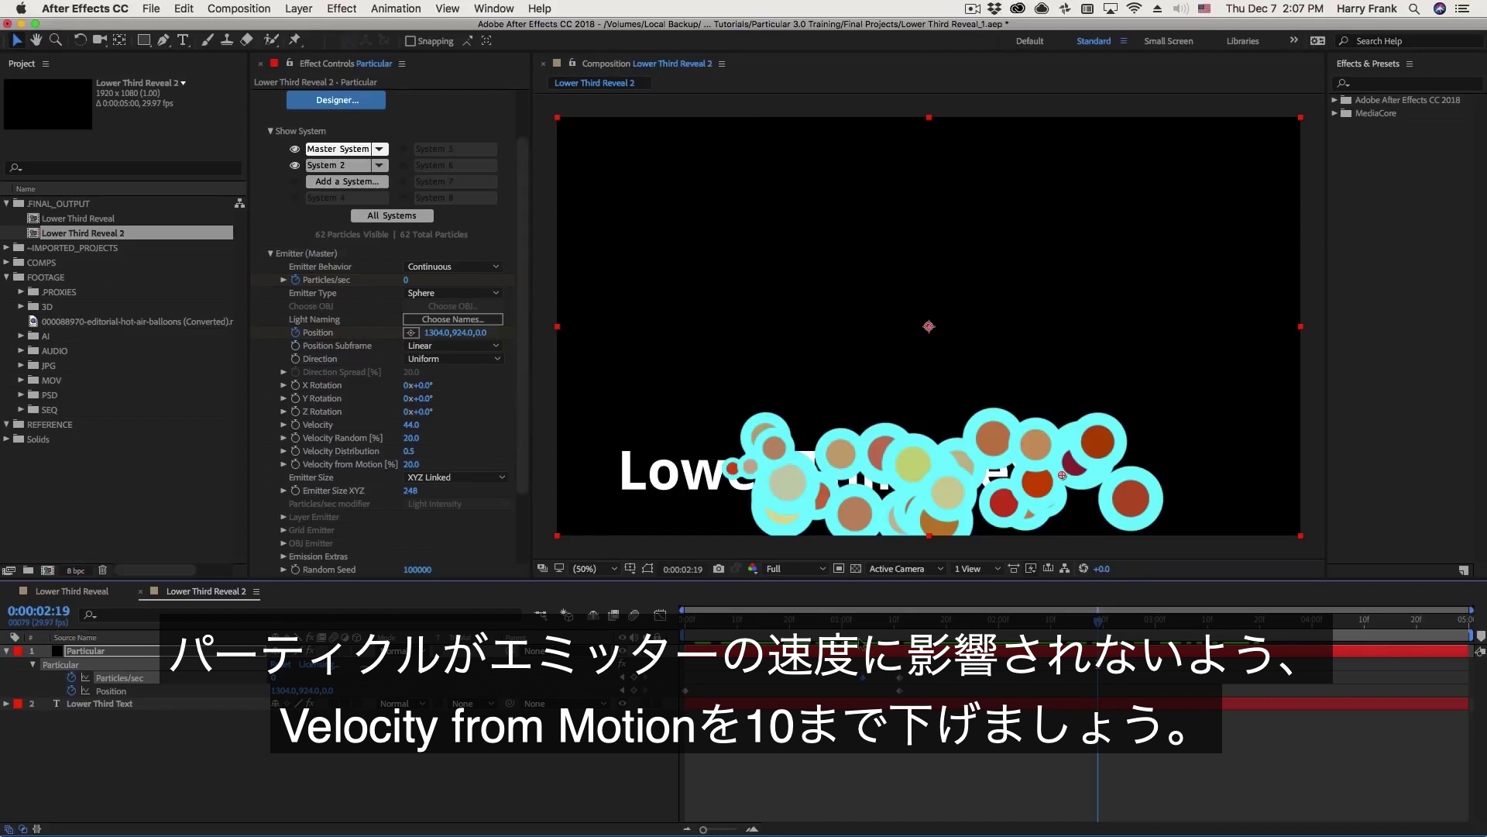
click(410, 464)
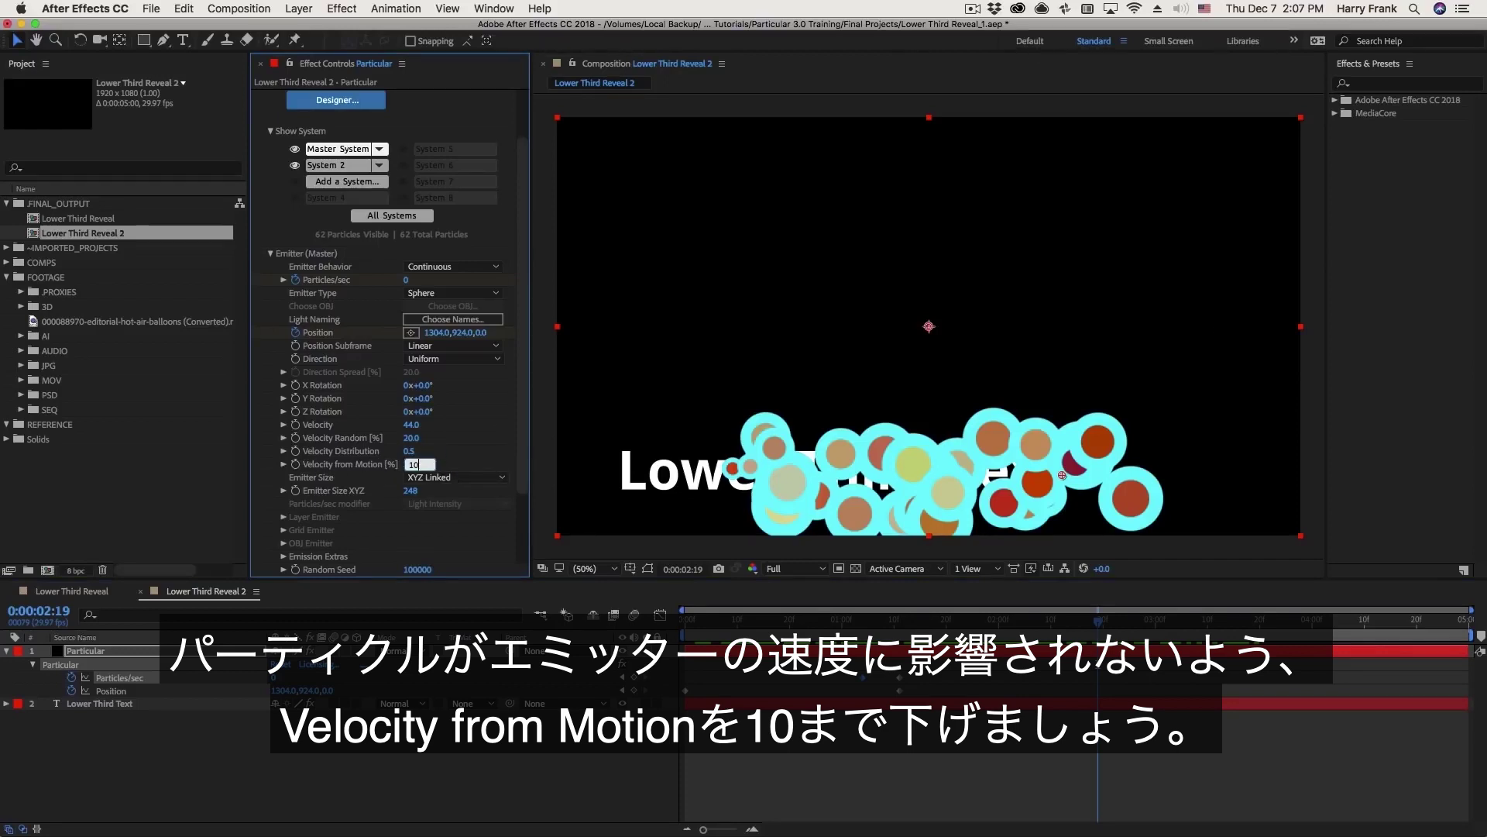
text(10)
key(Return)
drag(755, 621, 1128, 654)
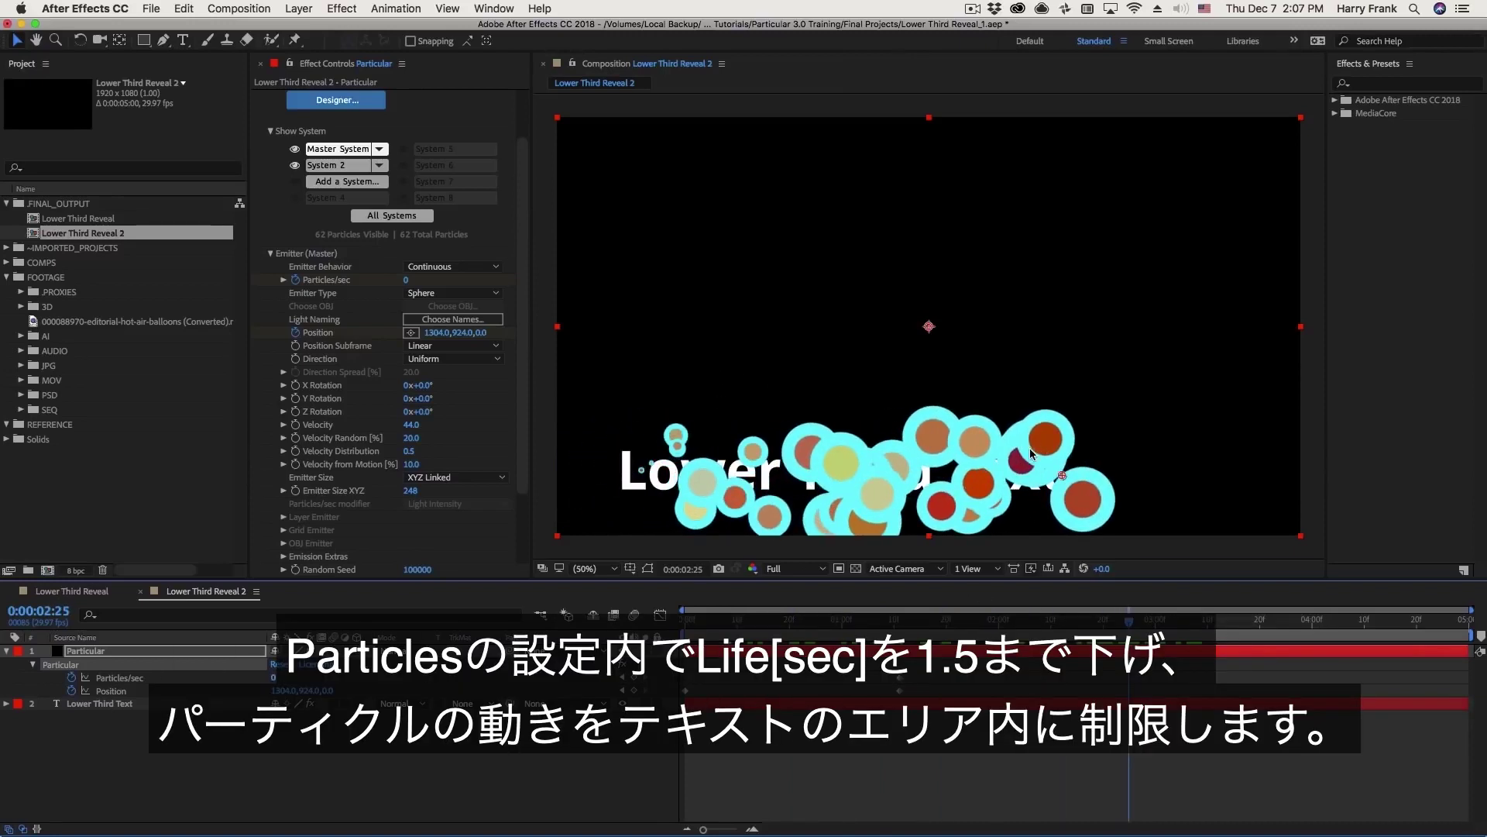
- Set the Master System's particle Life to 1.5 seconds and Life Random to 25%
click(271, 253)
click(270, 254)
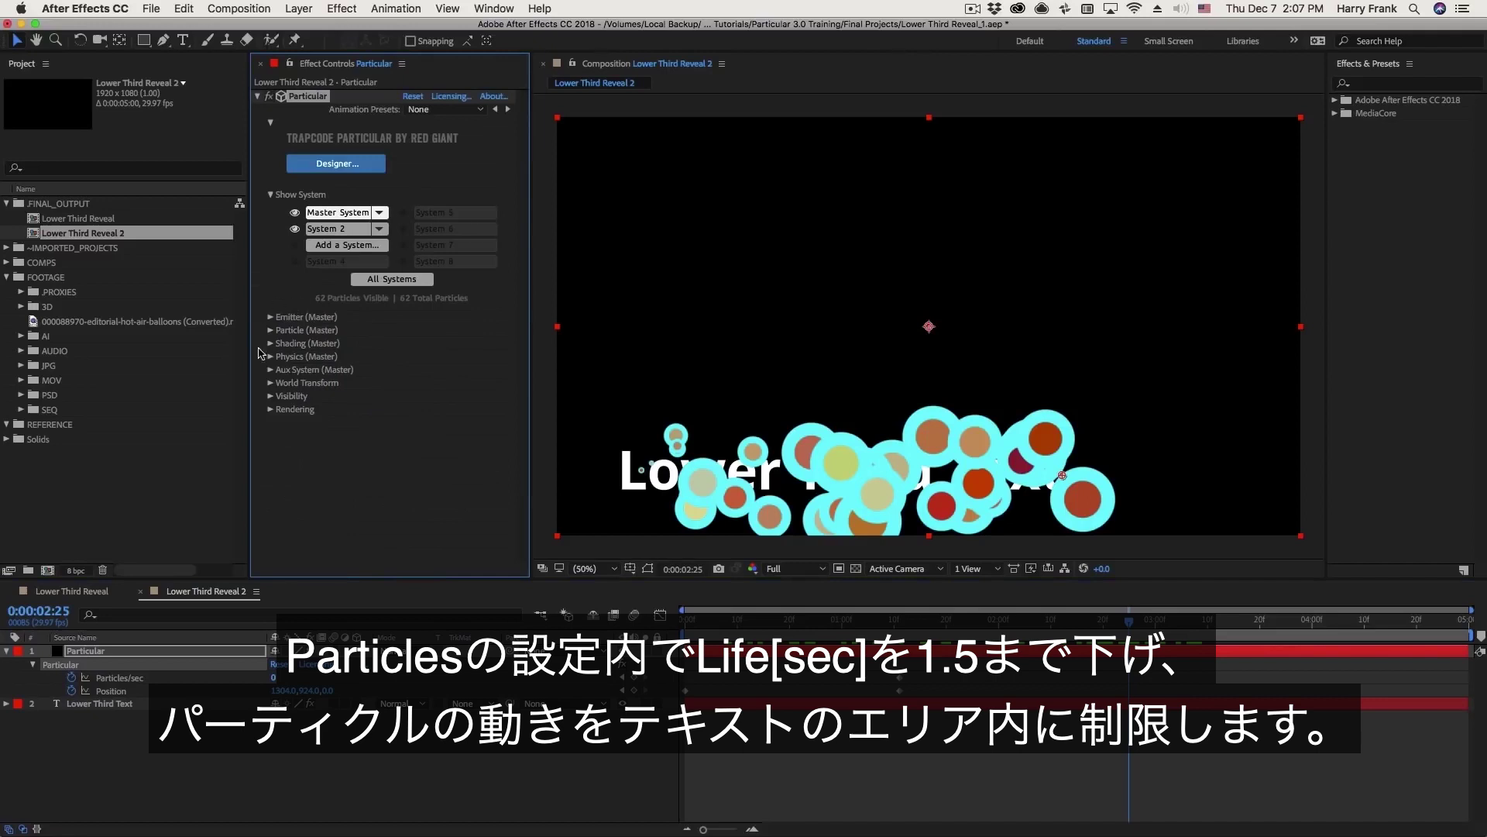
click(271, 330)
scroll(292, 181, down, 5)
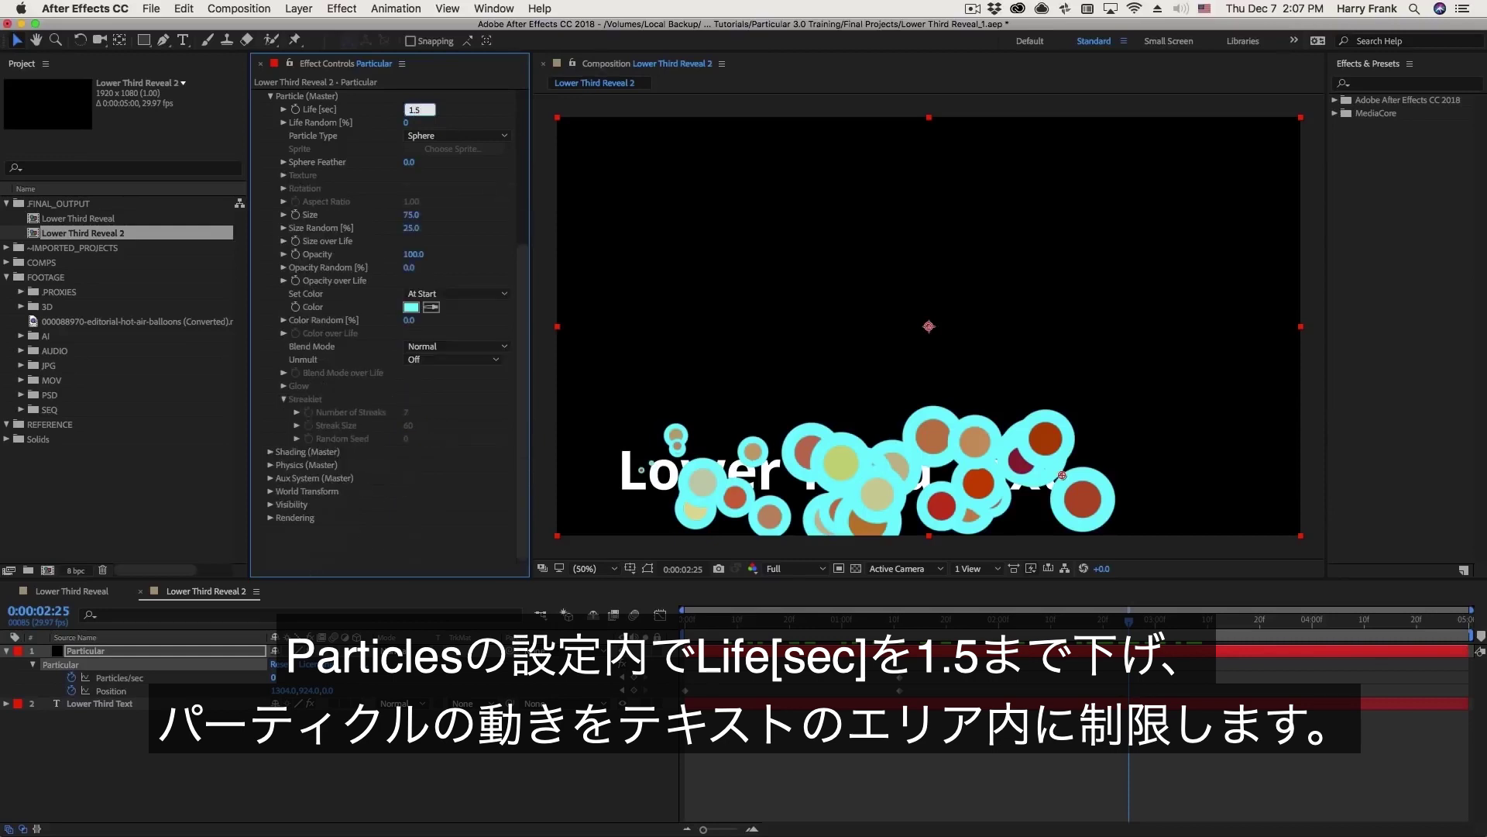
key(Return)
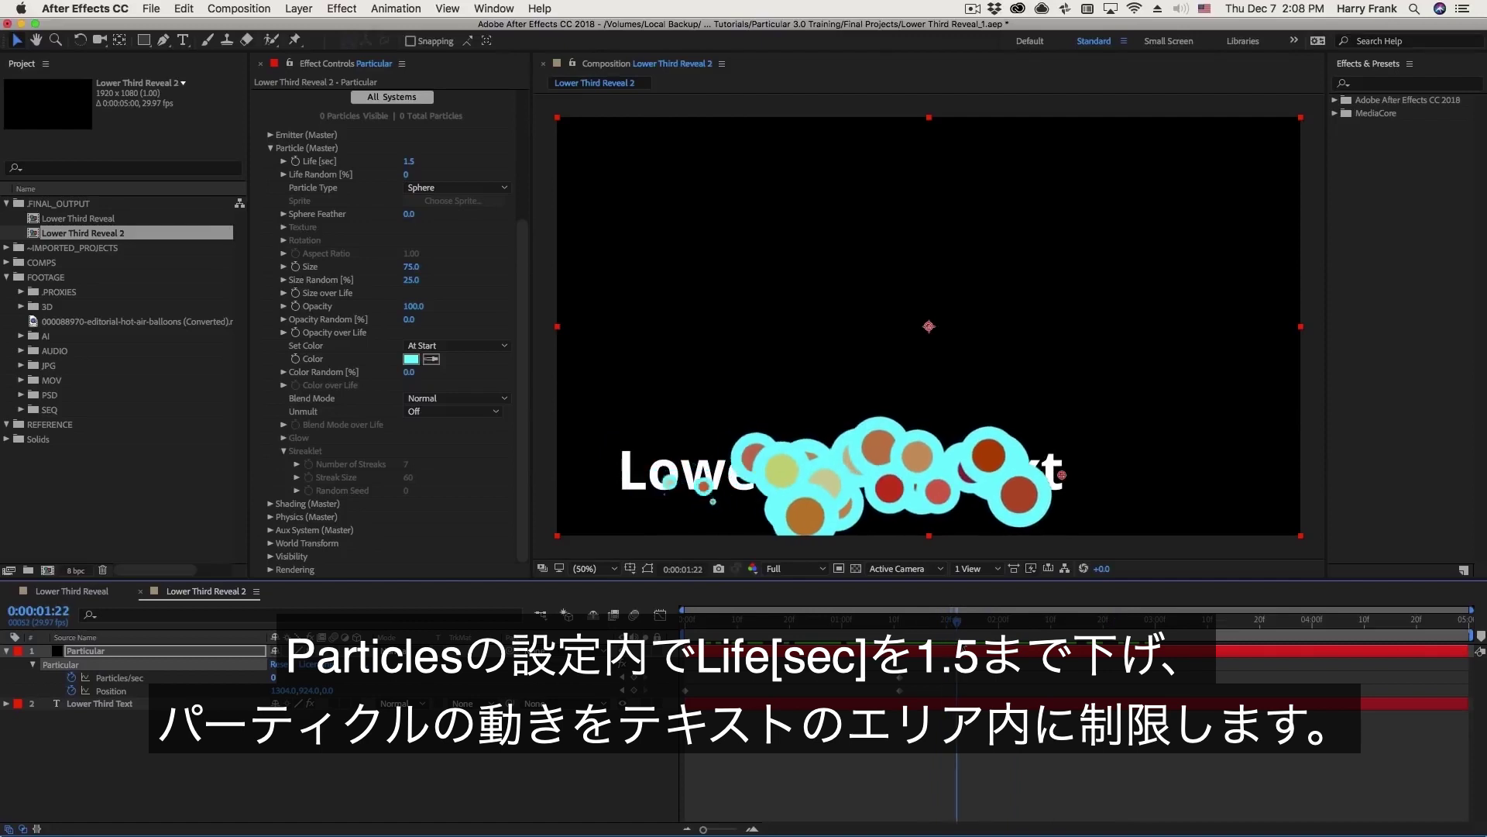
click(408, 175)
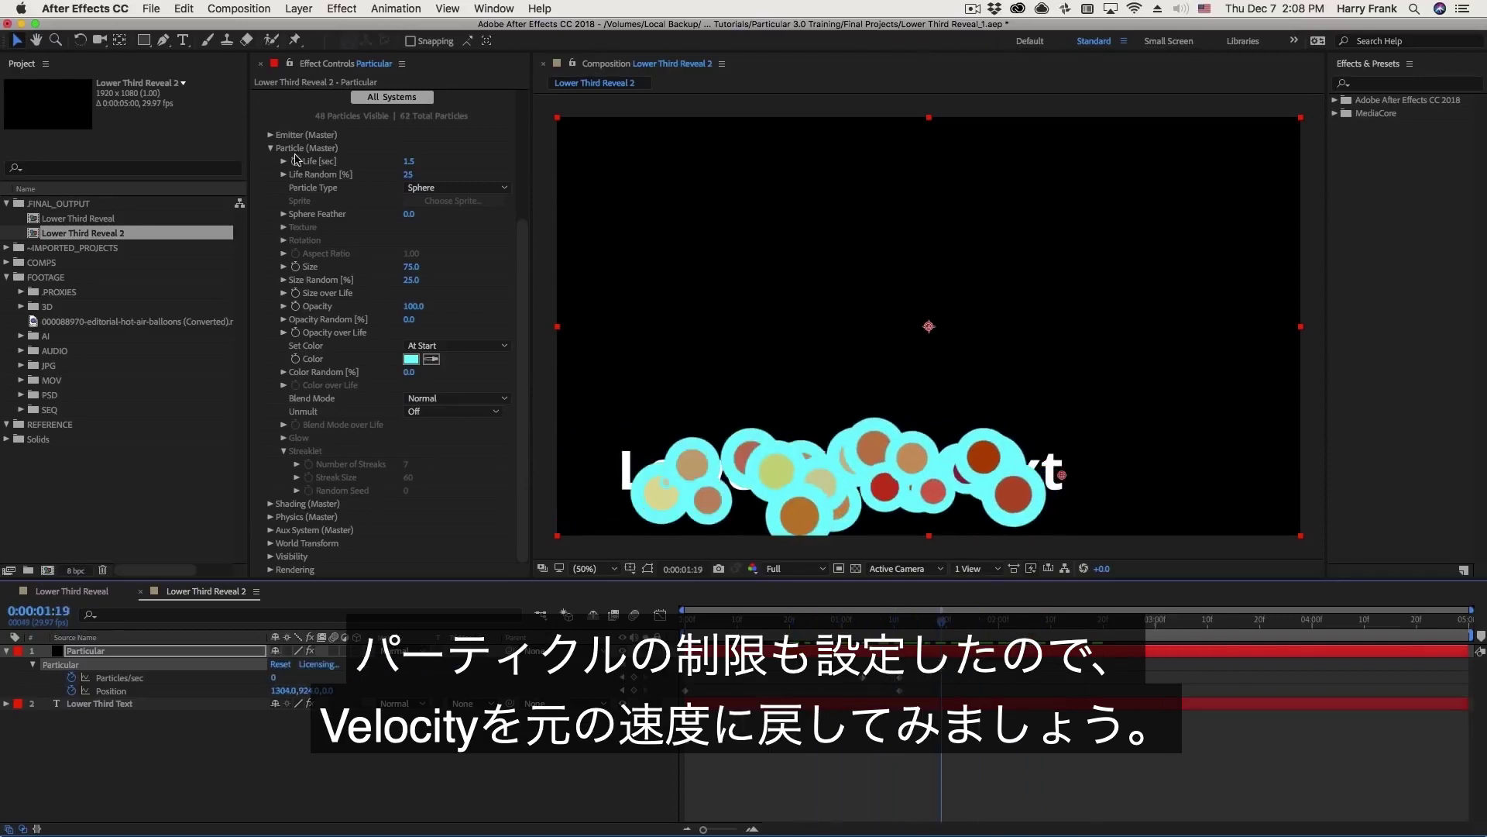
- Set the Master System emitter's Velocity to 100 and play back the text reveal
click(271, 135)
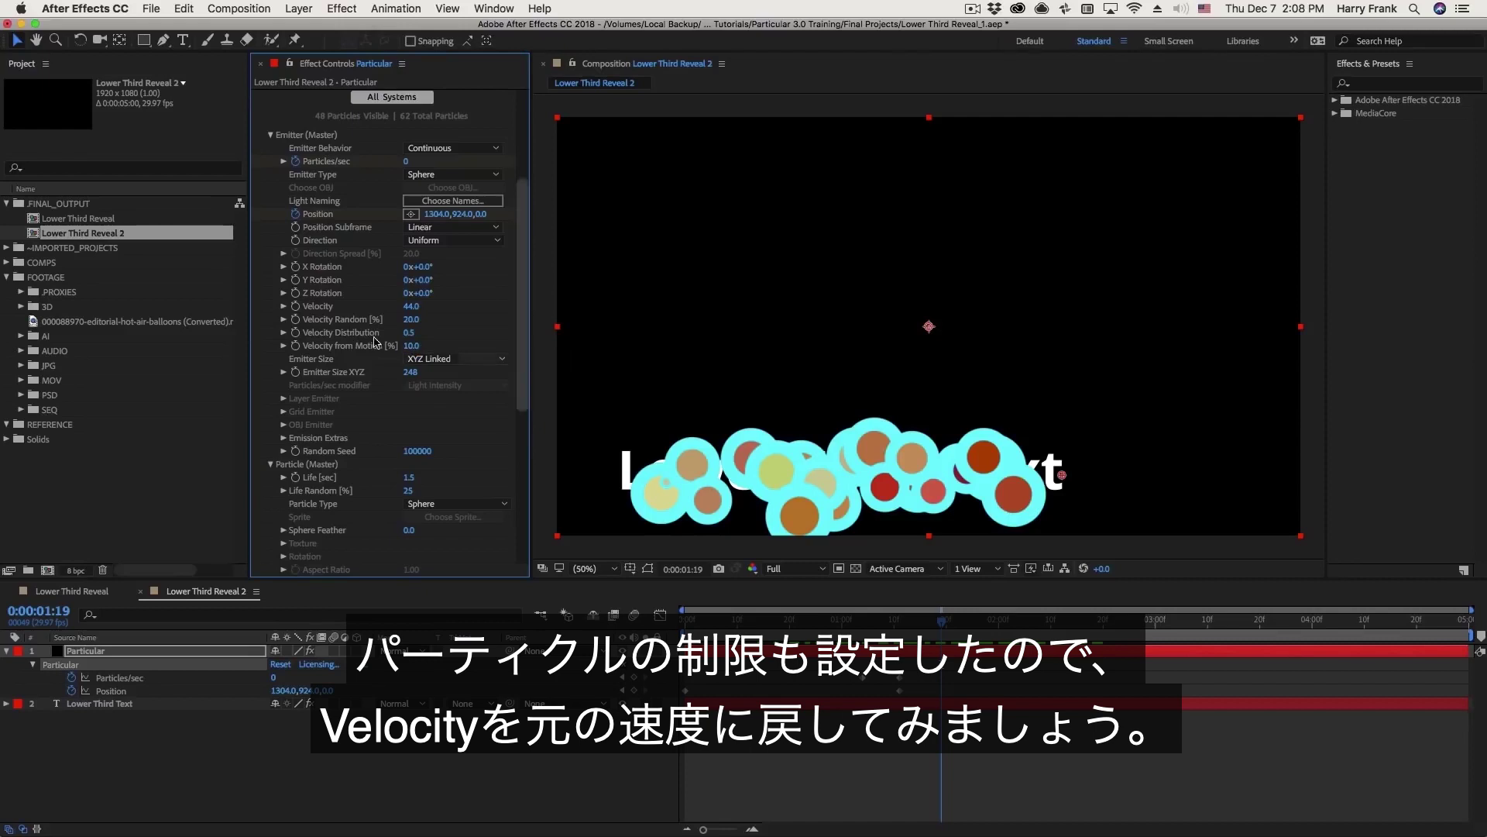
drag(411, 309, 454, 330)
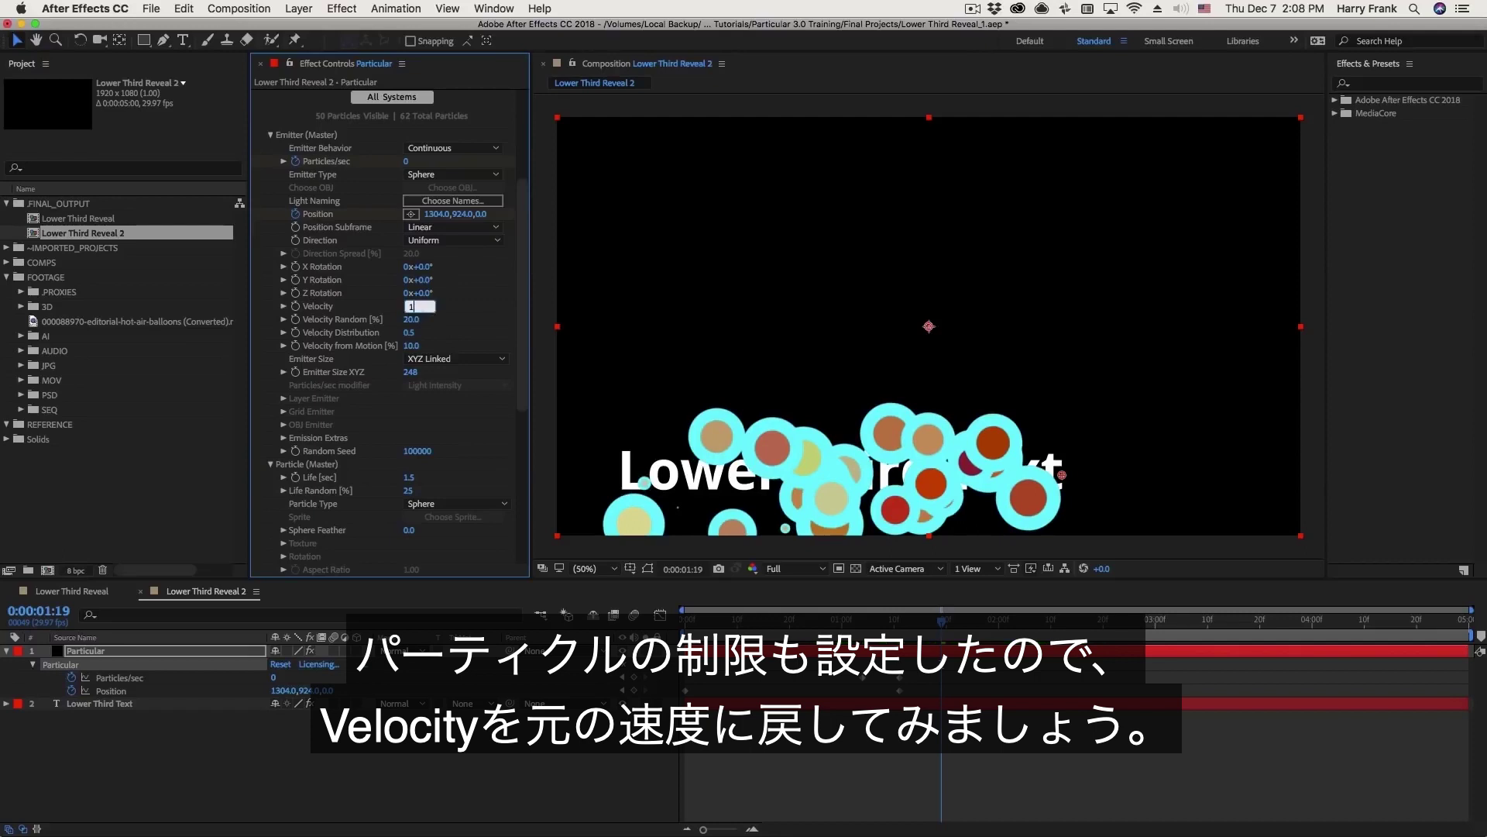
key(Return)
key(space)
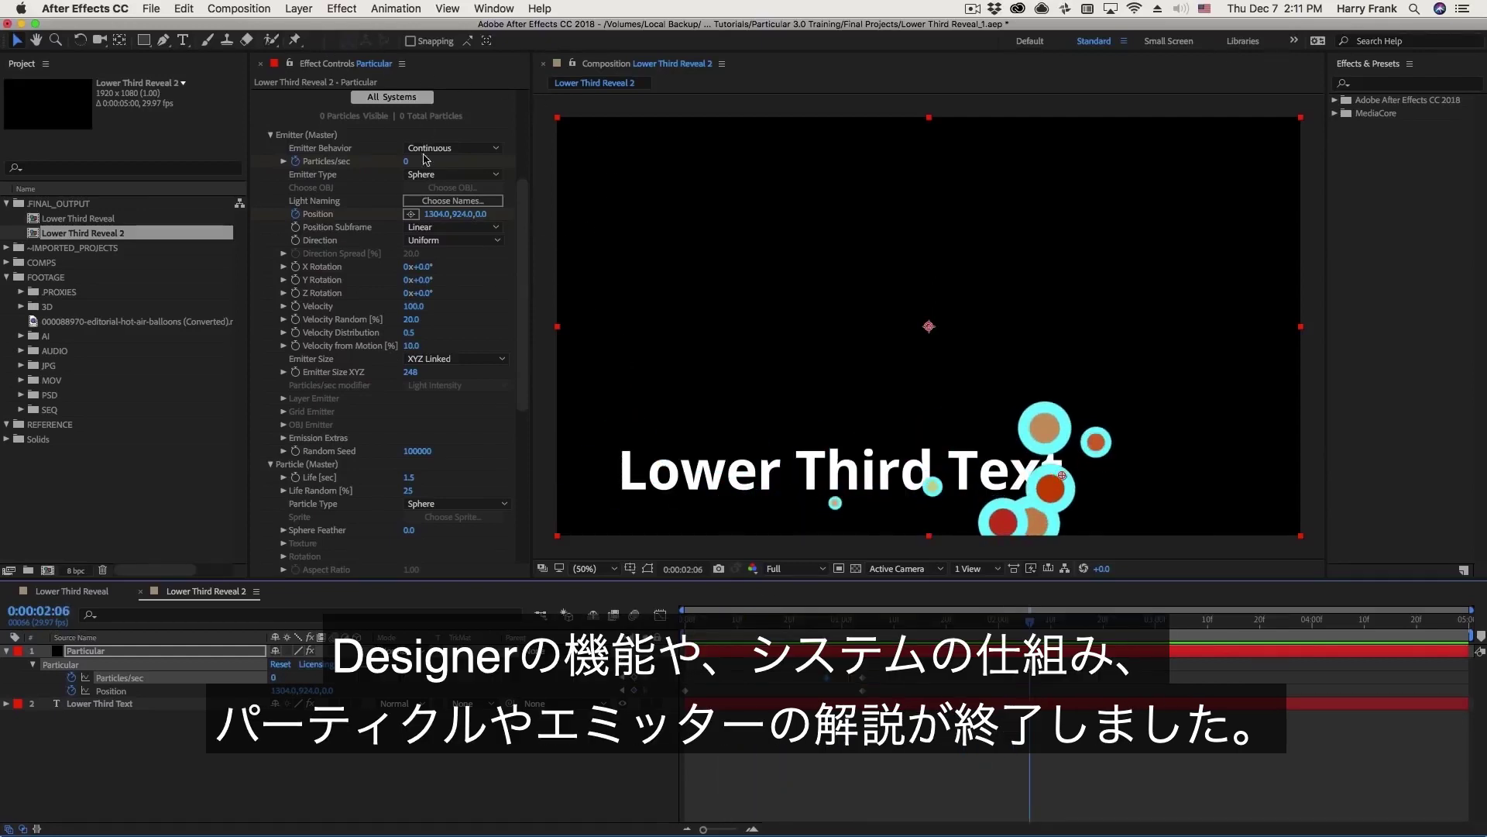
- Collapse the Master System's Particle settings and look through the Emitter Type options in its Emitter settings
scroll(425, 160, up, 5)
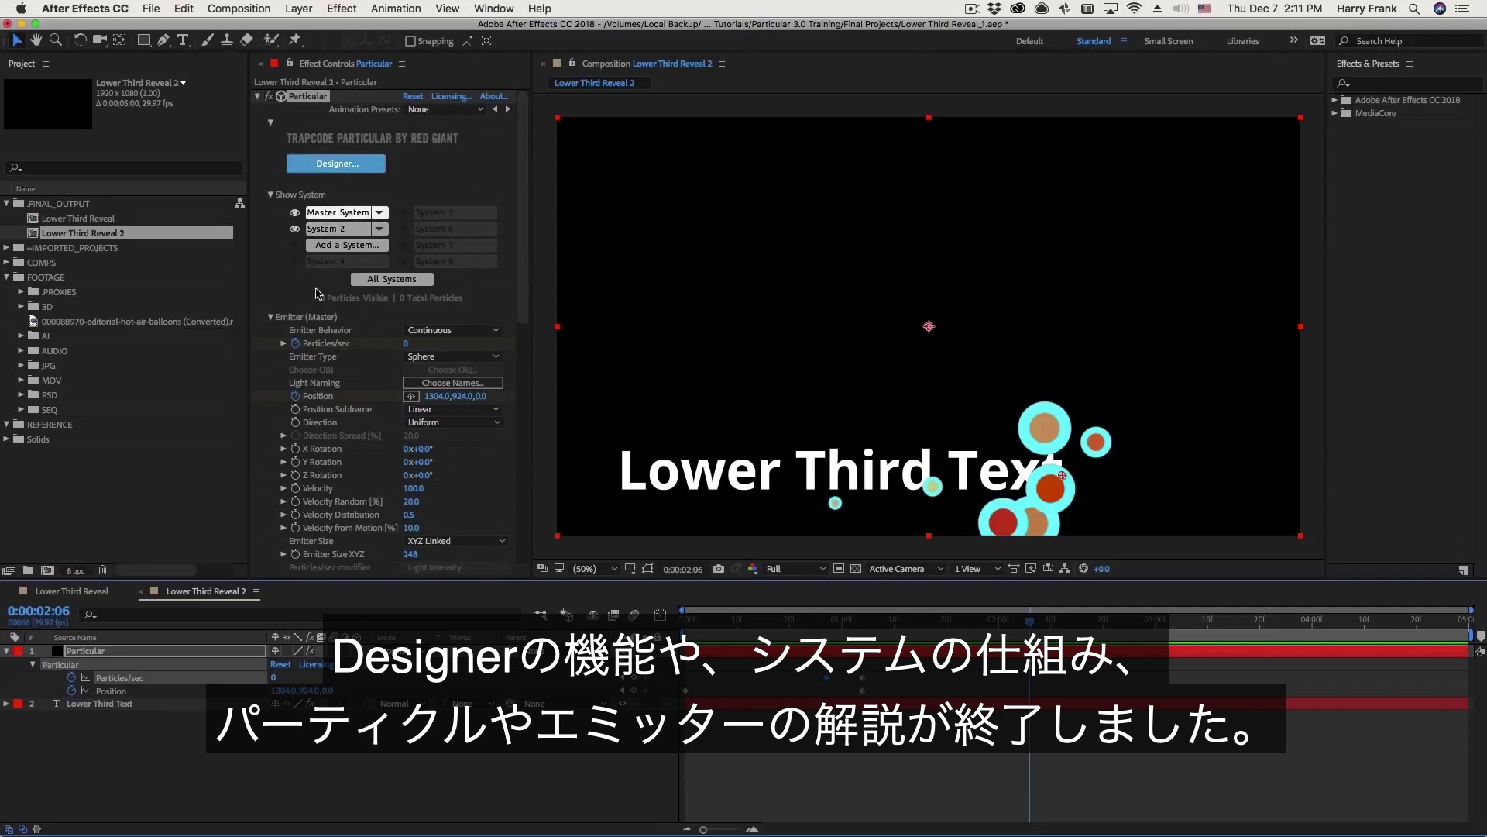
click(272, 329)
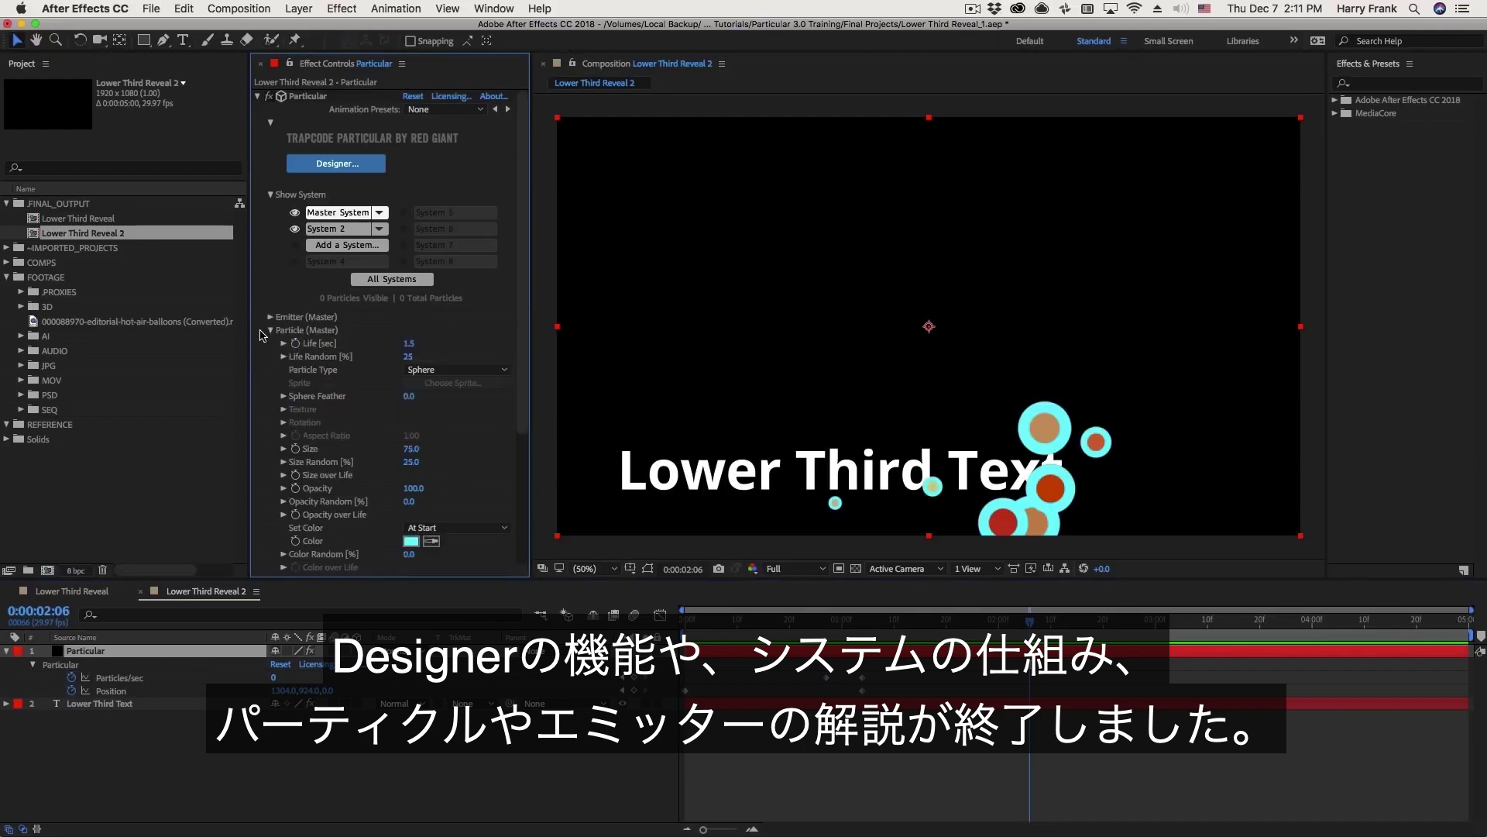
click(301, 331)
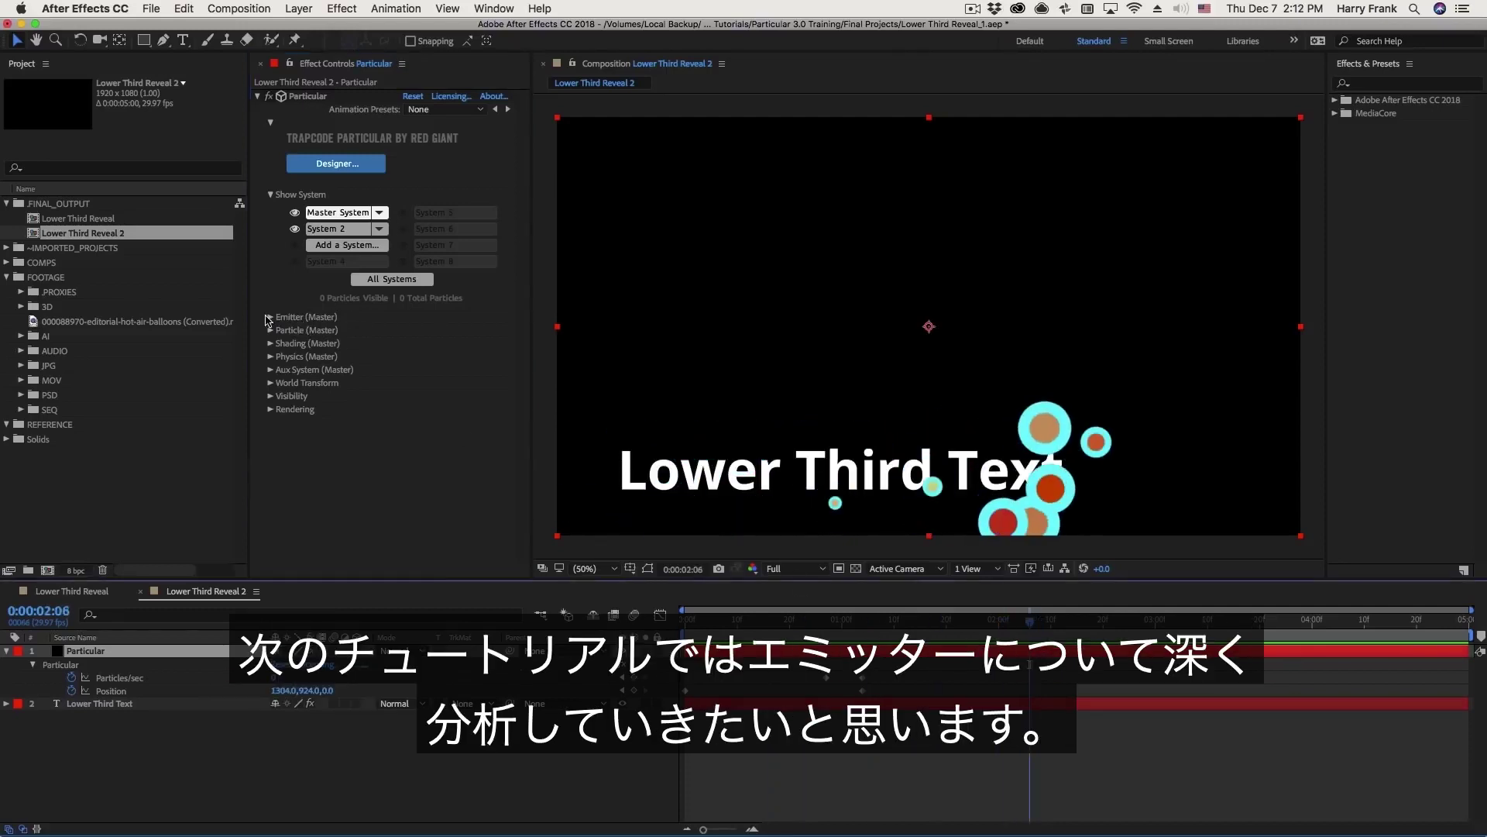
click(270, 318)
scroll(283, 258, down, 2)
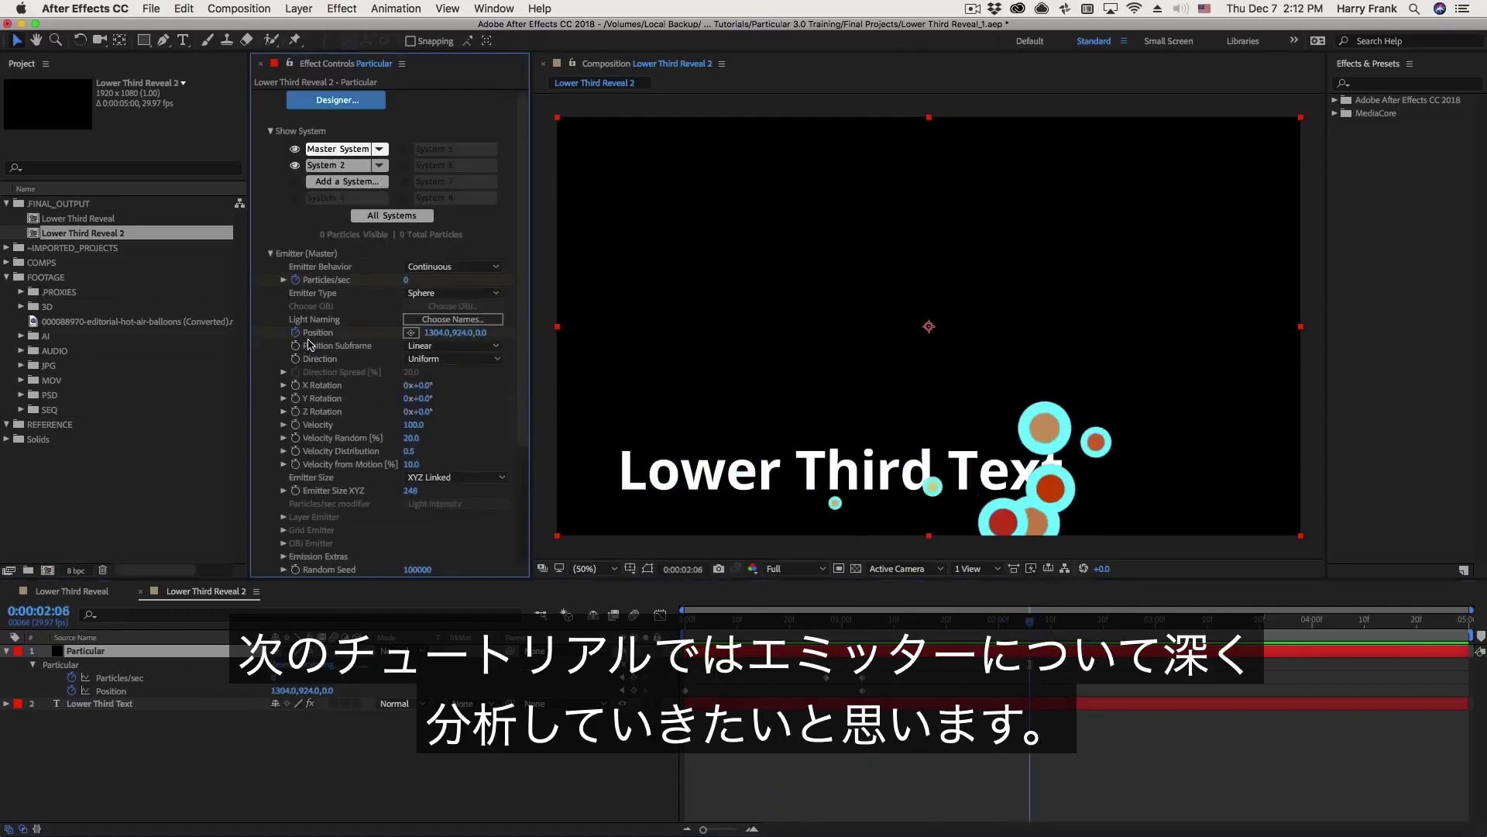
click(438, 293)
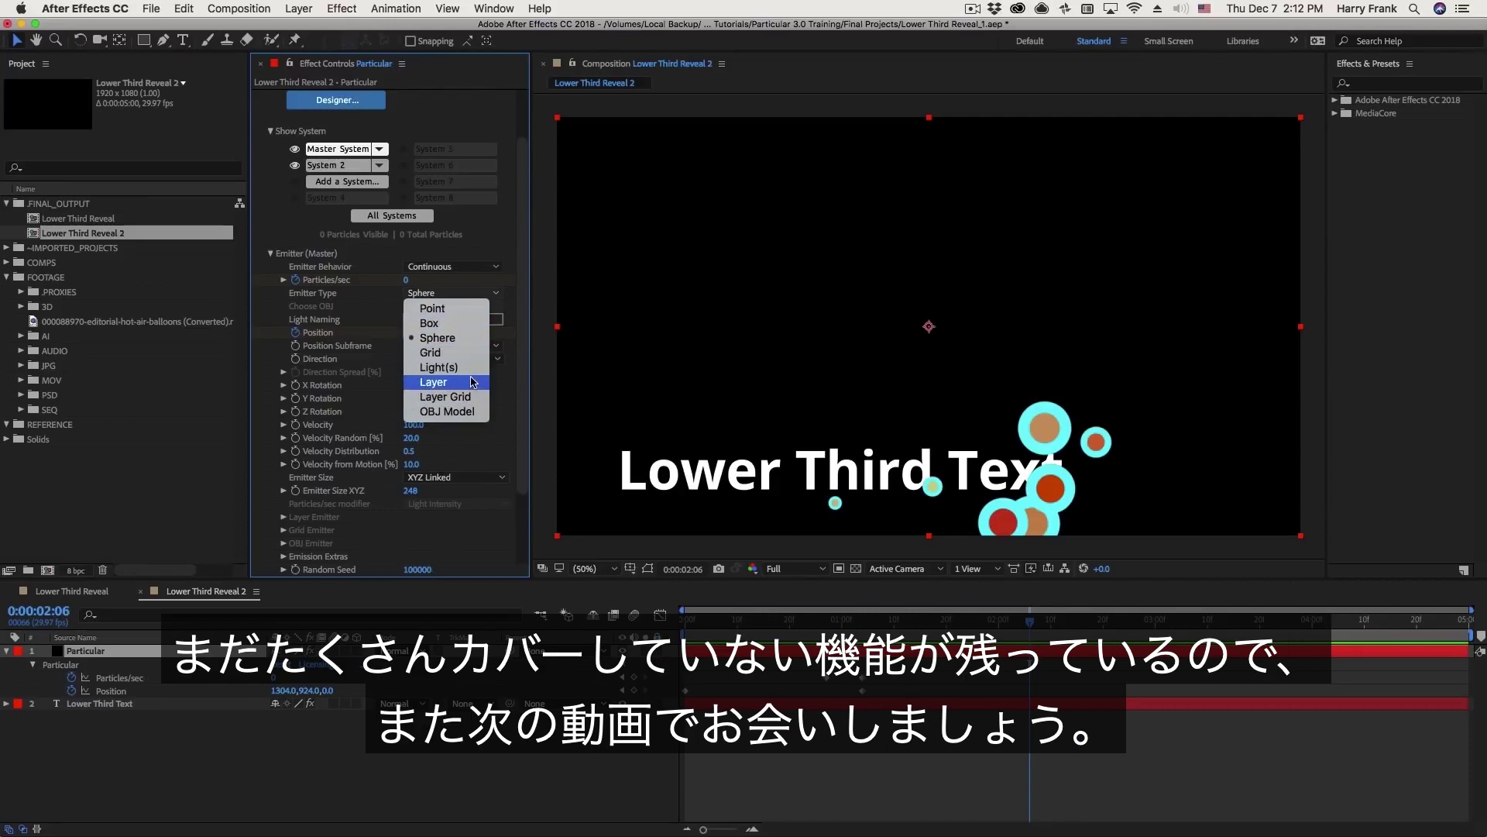
click(752, 586)
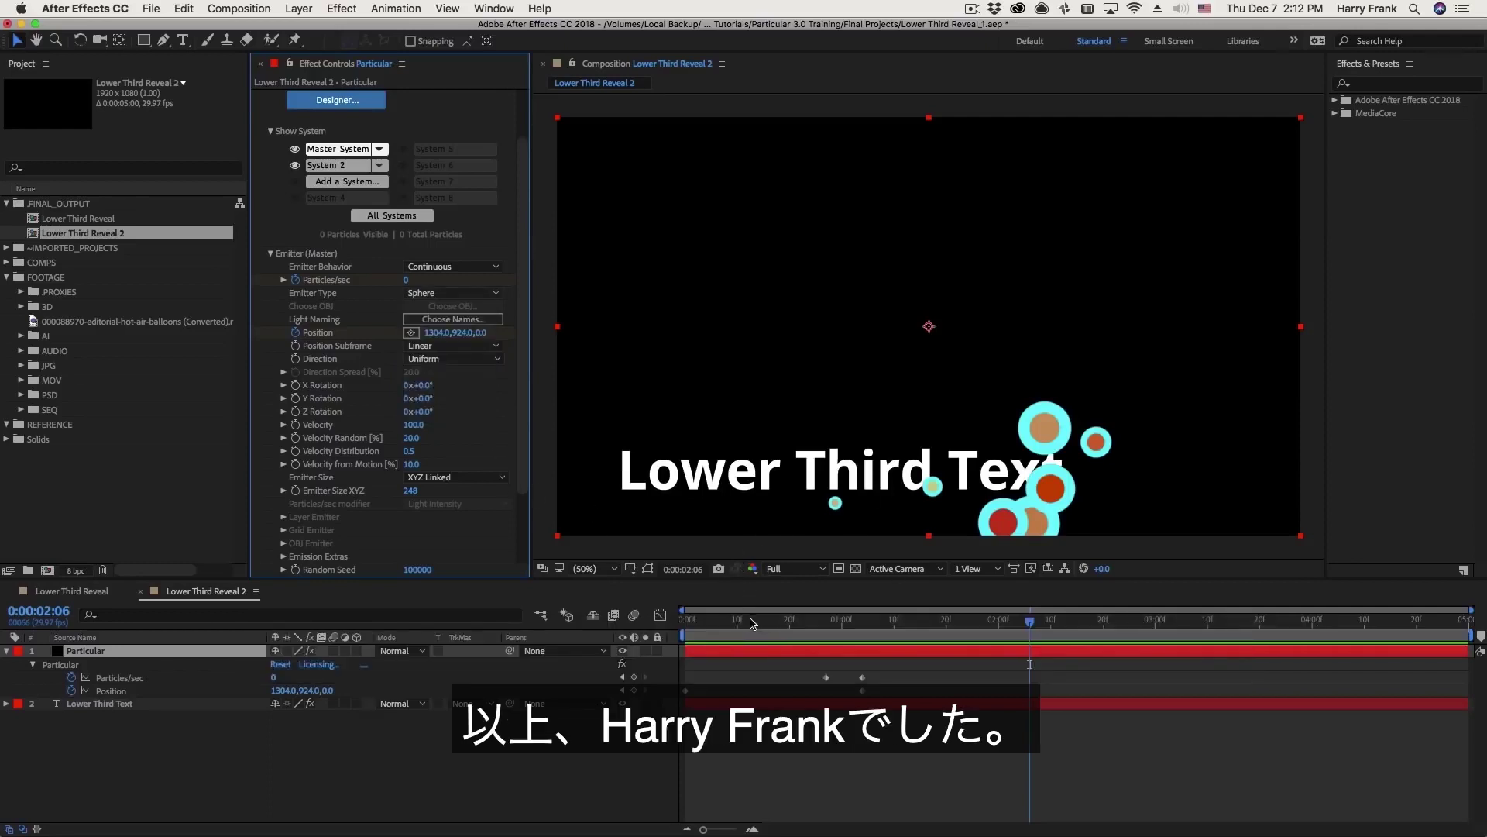